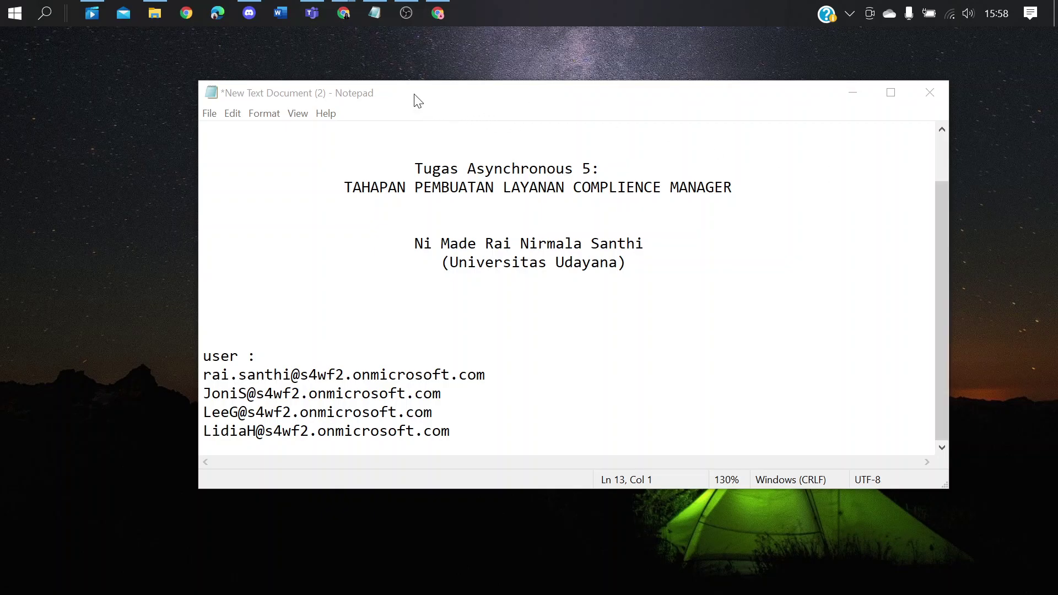
Switch to Chrome and review the opening sections of the Get started with Compliance Manager article and the Microsoft 365 Developer Program page
{"action": "mouse_move", "coordinate": [341, 11]}
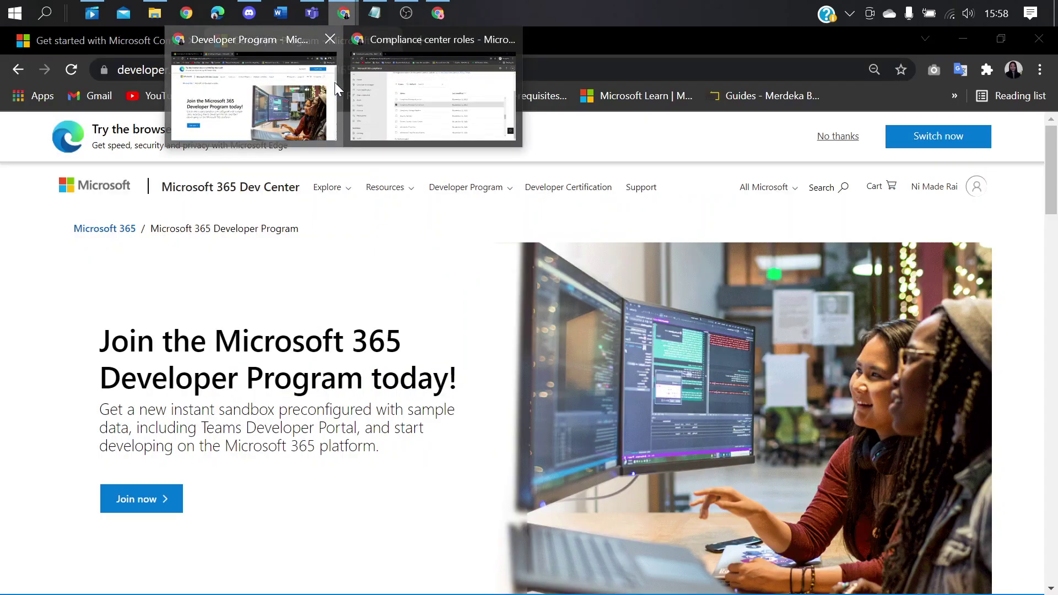
{"action": "left_click", "coordinate": [335, 81]}
{"action": "left_click", "coordinate": [133, 37]}
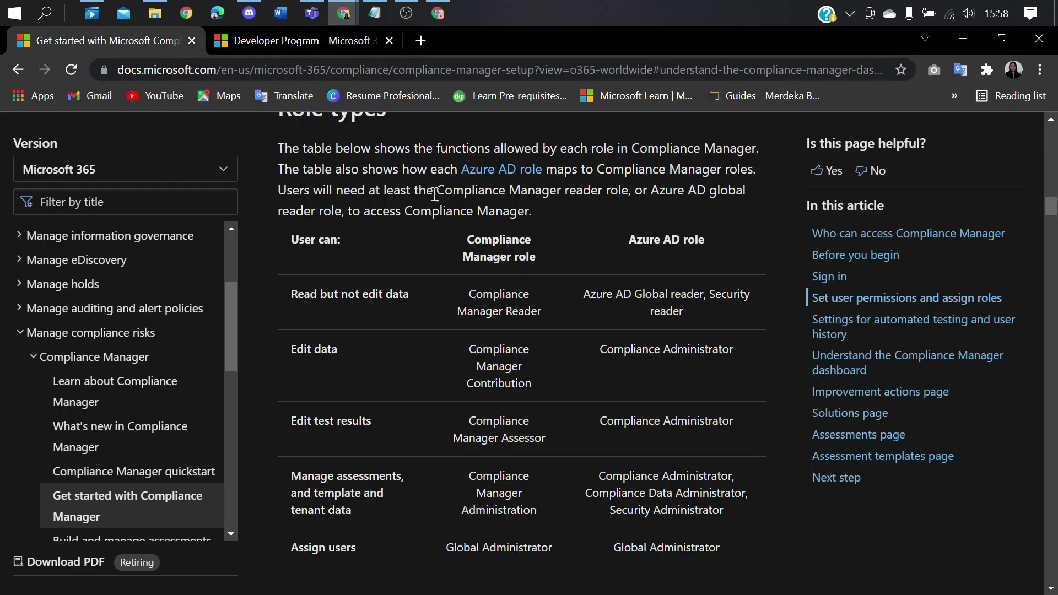
{"action": "scroll", "coordinate": [524, 253], "scroll_direction": "up", "scroll_amount": 10}
{"action": "scroll", "coordinate": [524, 251], "scroll_direction": "up", "scroll_amount": 5}
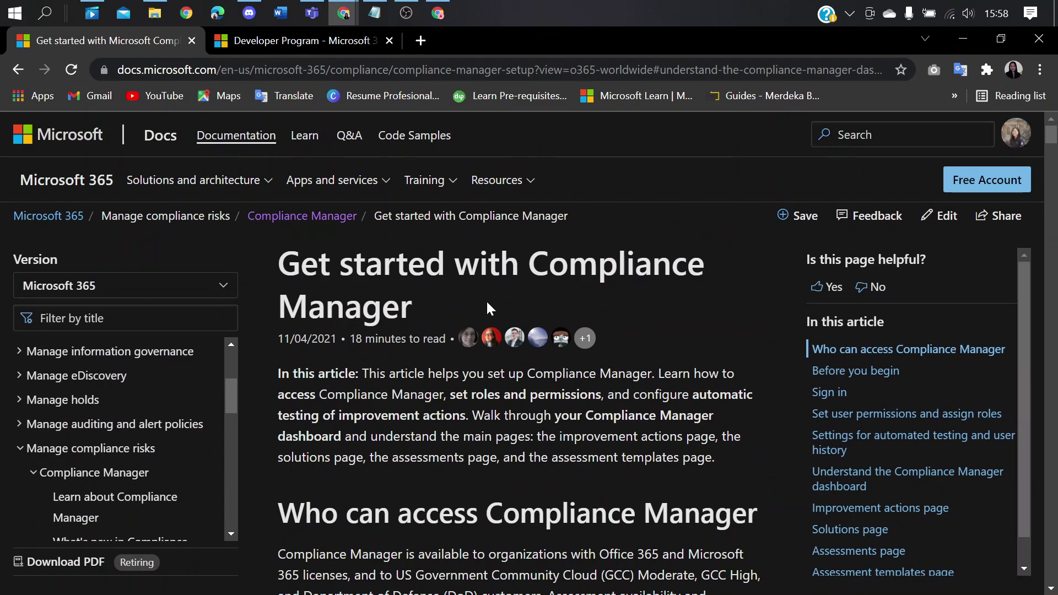
{"action": "scroll", "coordinate": [485, 306], "scroll_direction": "down", "scroll_amount": 6}
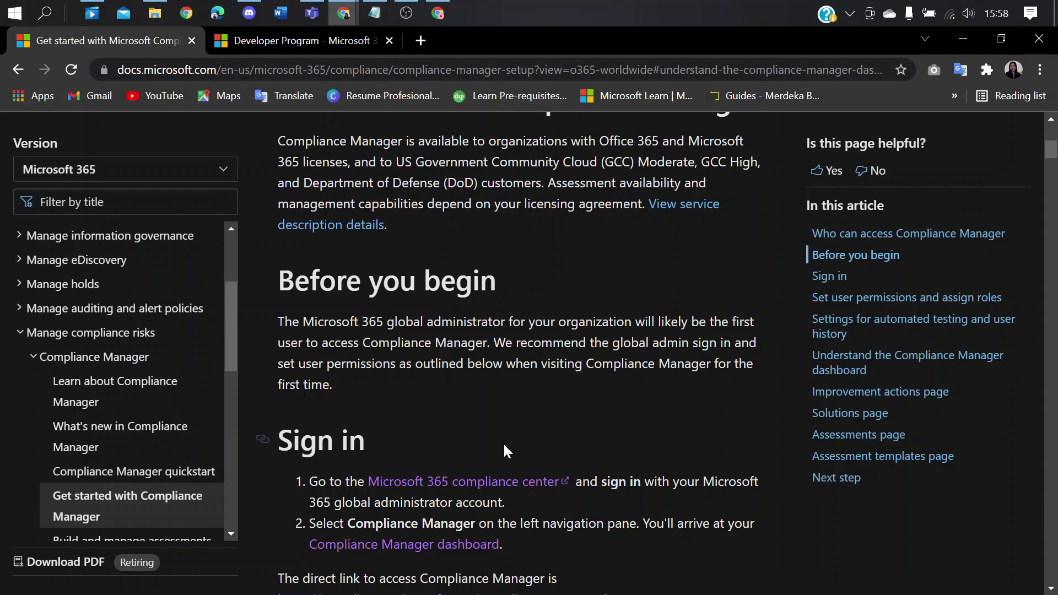
{"action": "left_click", "coordinate": [296, 40]}
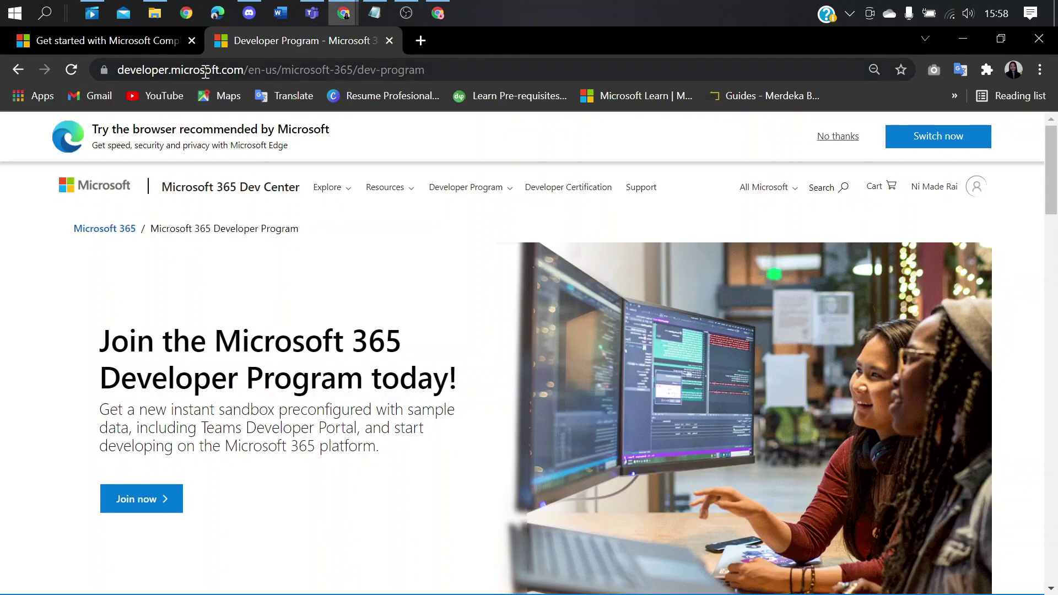
{"action": "left_click", "coordinate": [164, 42]}
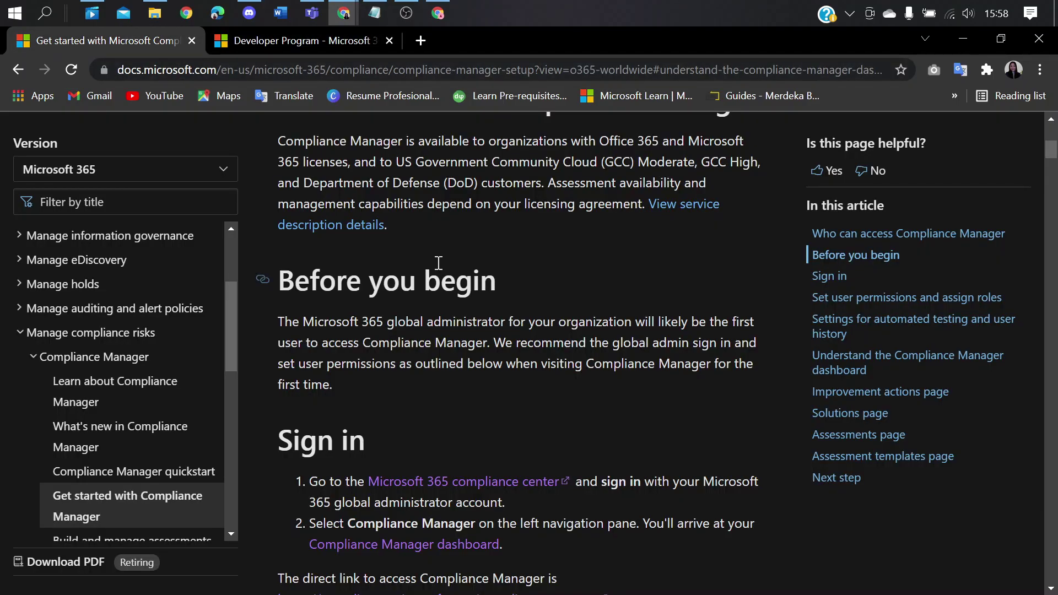
Open the article's Microsoft 365 compliance center link in an incognito window and close the old Compliance center roles page
{"action": "right_click", "coordinate": [484, 493]}
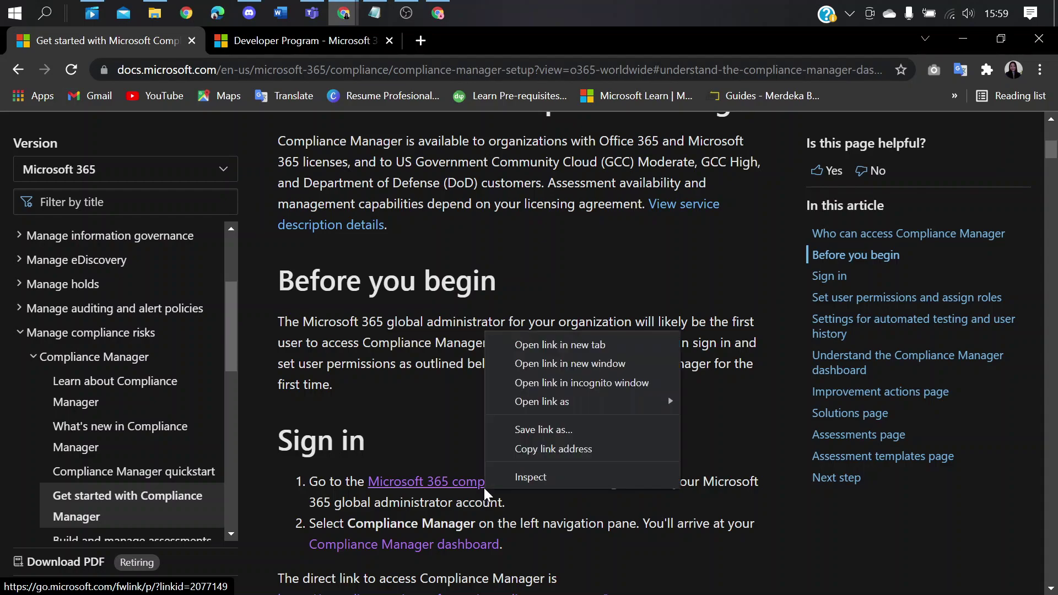
{"action": "left_click", "coordinate": [589, 387]}
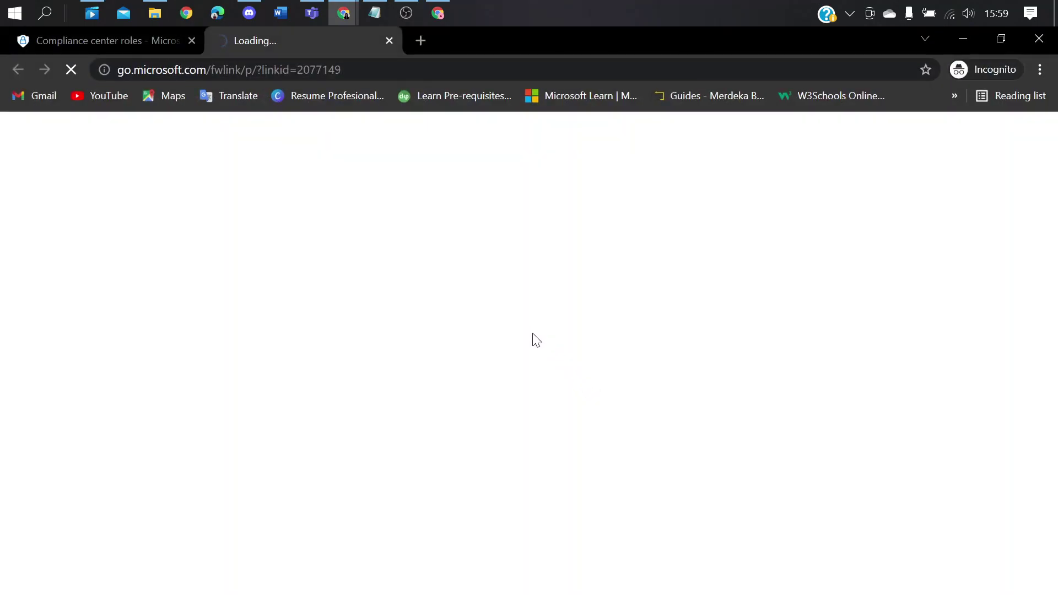
{"action": "left_click", "coordinate": [192, 39]}
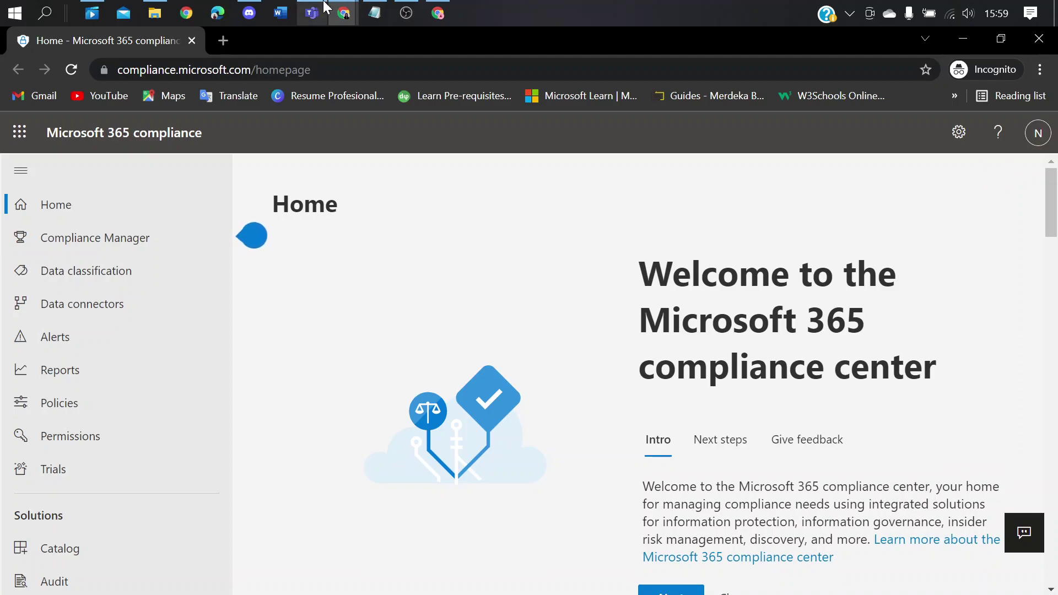
Return to the Get started with Compliance Manager article and read the instructions for setting permissions and the Role types table
{"action": "mouse_move", "coordinate": [335, 14]}
{"action": "left_click", "coordinate": [304, 88]}
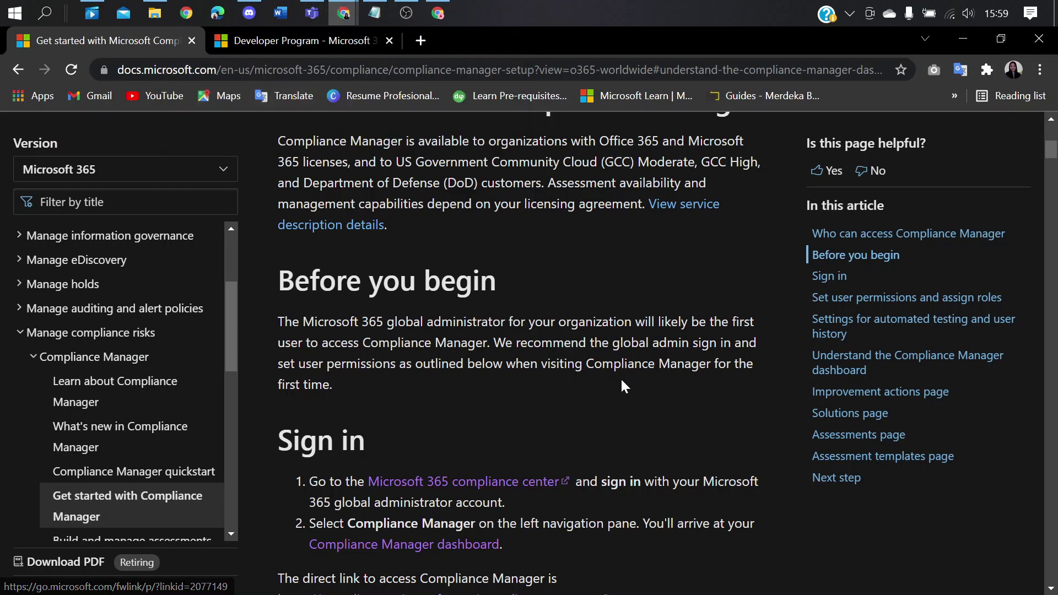
{"action": "scroll", "coordinate": [622, 380], "scroll_direction": "down", "scroll_amount": 3}
{"action": "scroll", "coordinate": [622, 381], "scroll_direction": "down", "scroll_amount": 3}
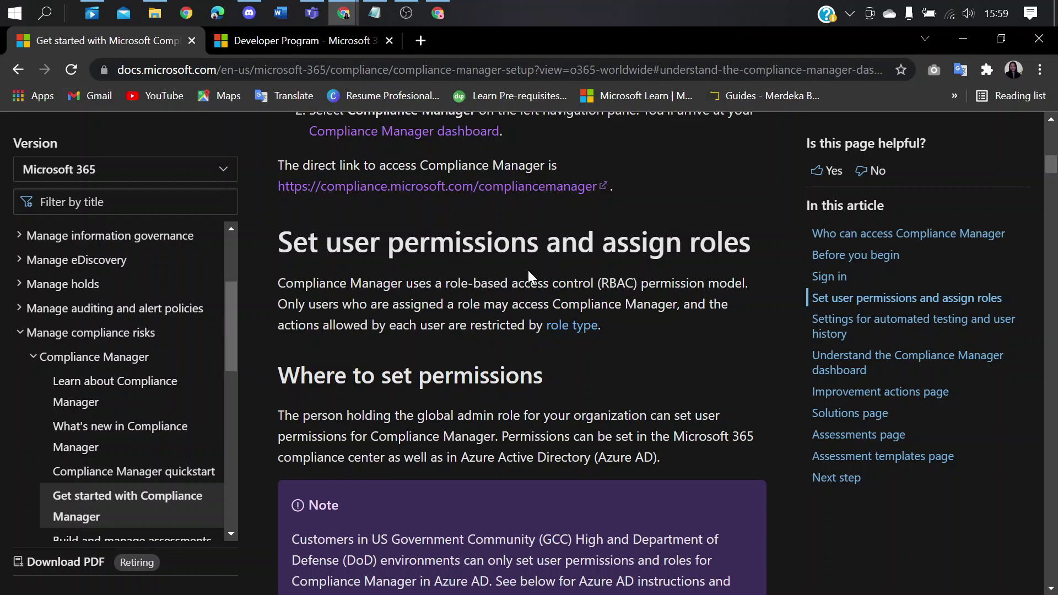
{"action": "scroll", "coordinate": [688, 282], "scroll_direction": "down", "scroll_amount": 4}
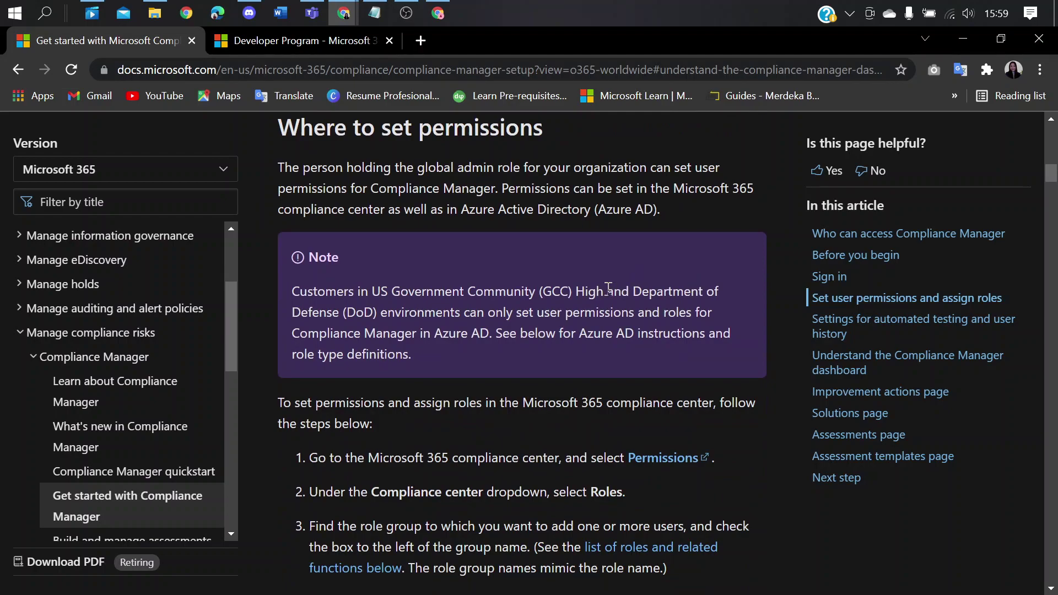
{"action": "scroll", "coordinate": [540, 301], "scroll_direction": "down", "scroll_amount": 1}
{"action": "scroll", "coordinate": [445, 352], "scroll_direction": "down", "scroll_amount": 1}
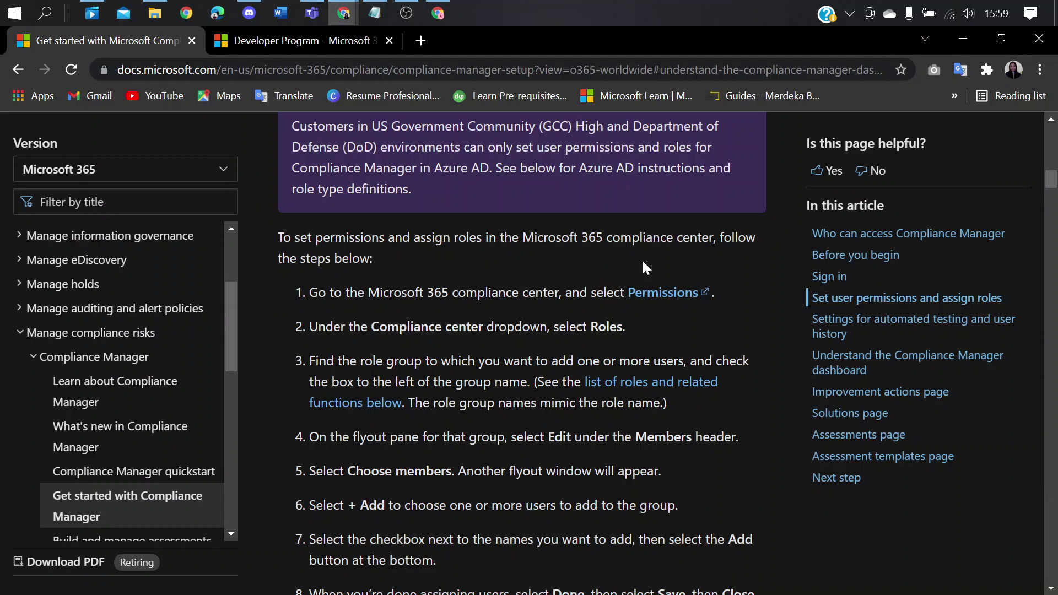
{"action": "scroll", "coordinate": [645, 255], "scroll_direction": "down", "scroll_amount": 4}
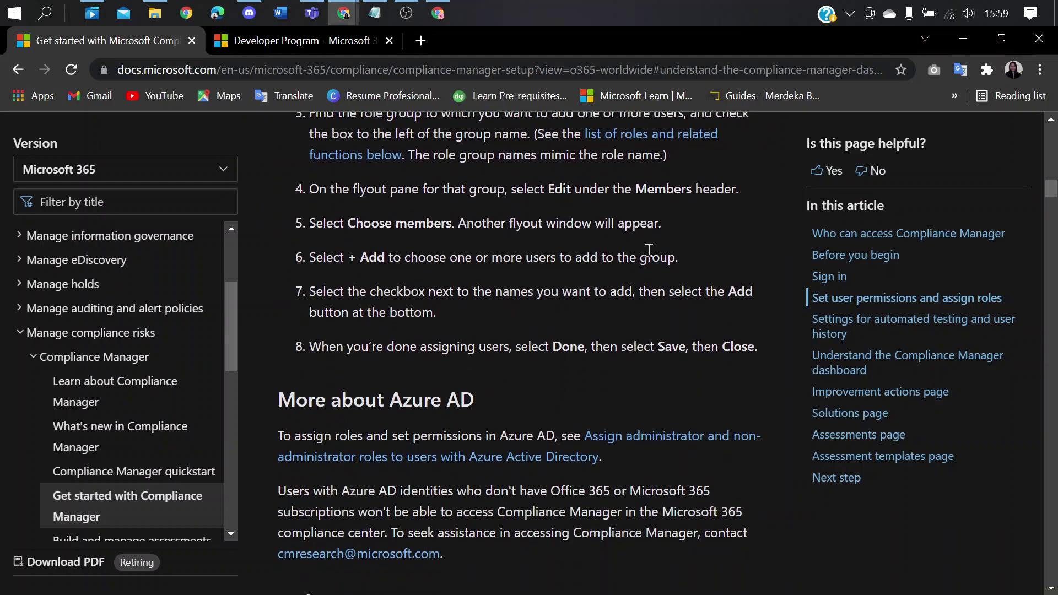
{"action": "scroll", "coordinate": [649, 250], "scroll_direction": "down", "scroll_amount": 7}
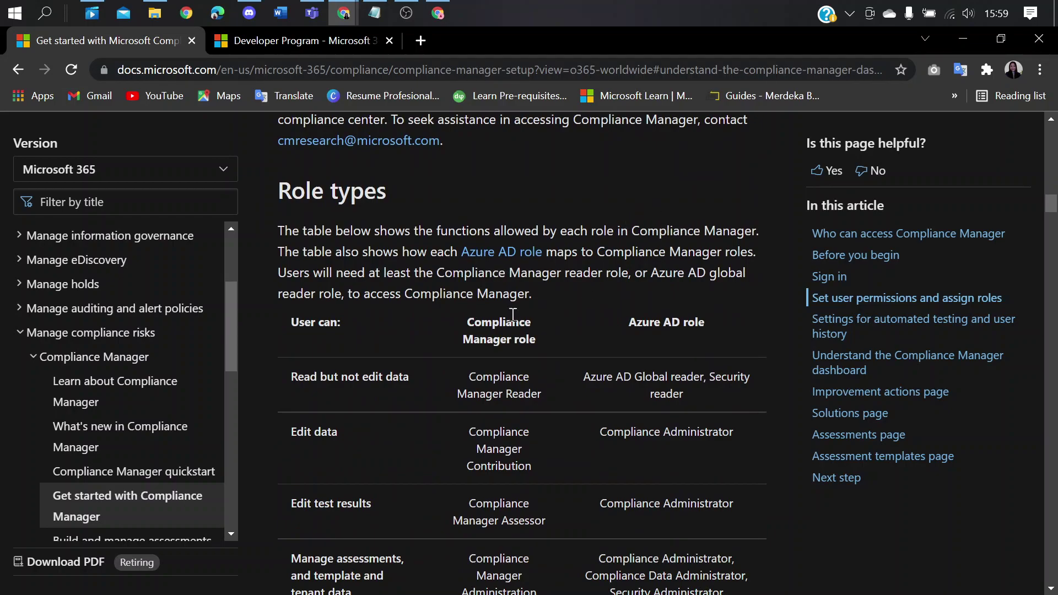
{"action": "scroll", "coordinate": [496, 328], "scroll_direction": "down", "scroll_amount": 1}
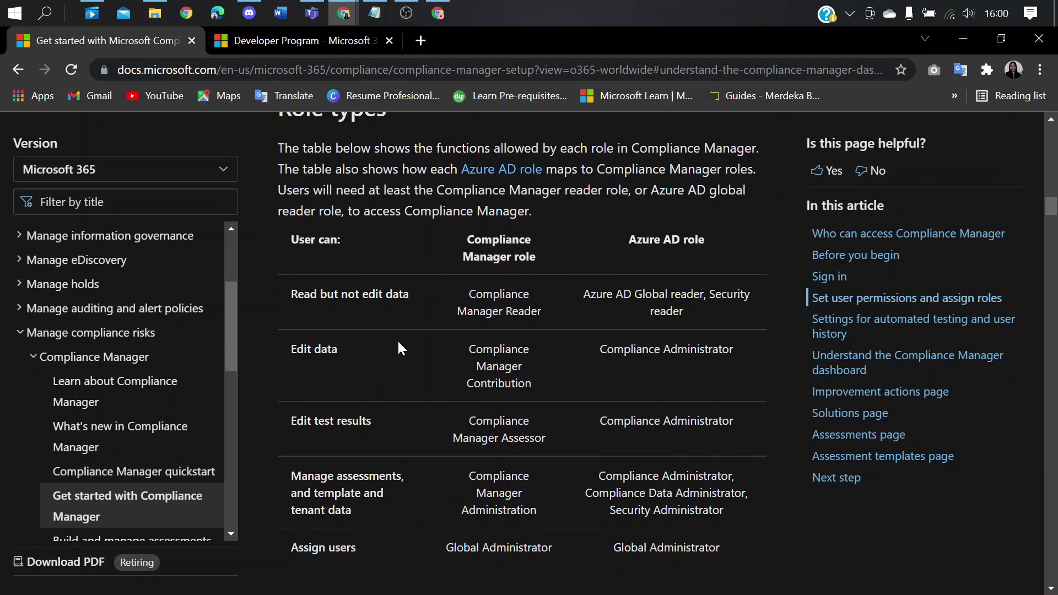
Open the Permissions link from the article's role assignment instructions in an incognito window
{"action": "scroll", "coordinate": [394, 352], "scroll_direction": "up", "scroll_amount": 10}
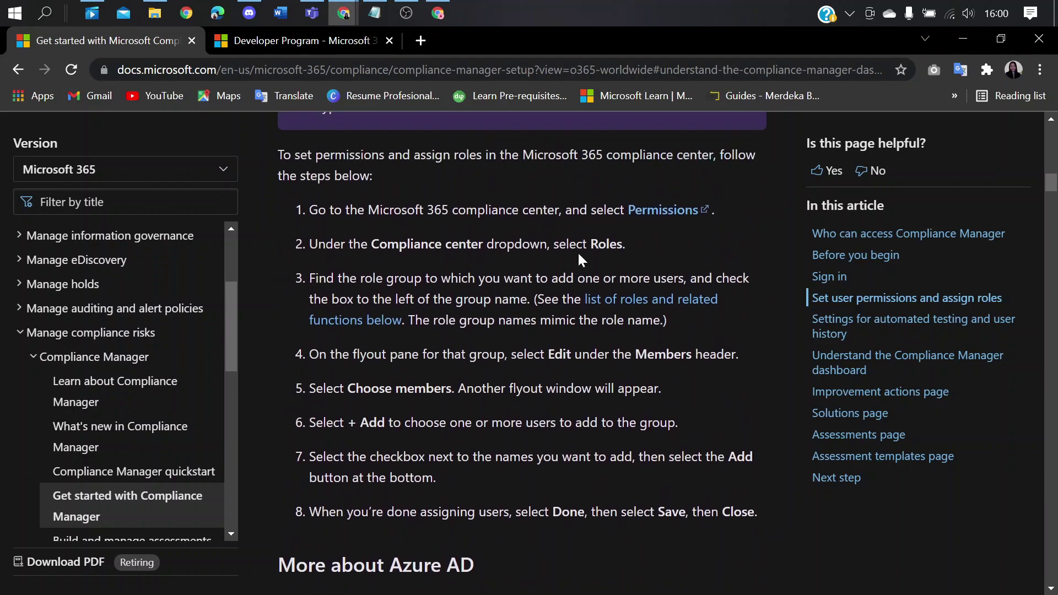
{"action": "right_click", "coordinate": [643, 217]}
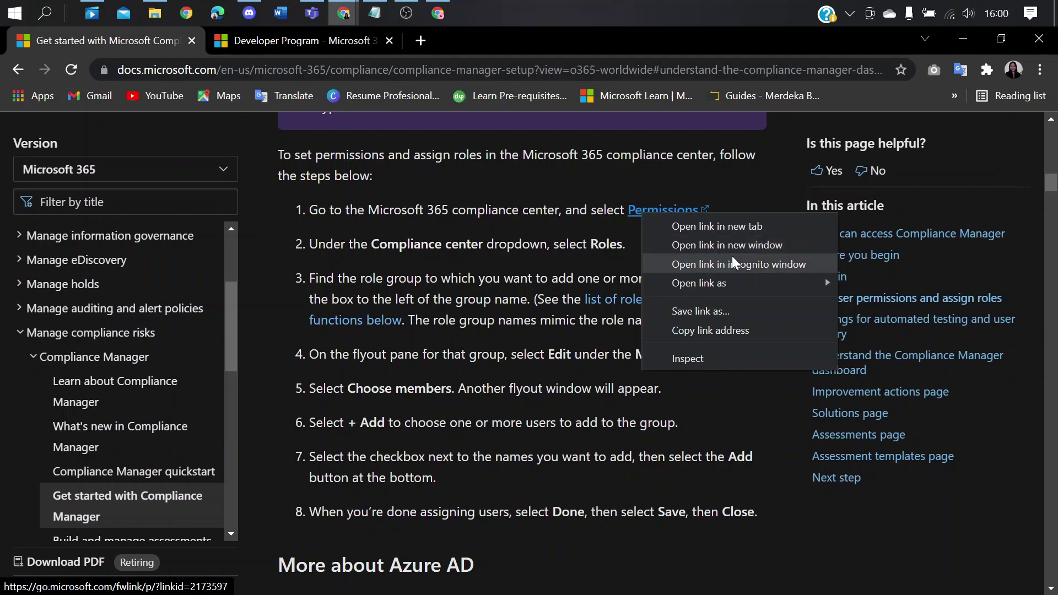
{"action": "left_click", "coordinate": [567, 242]}
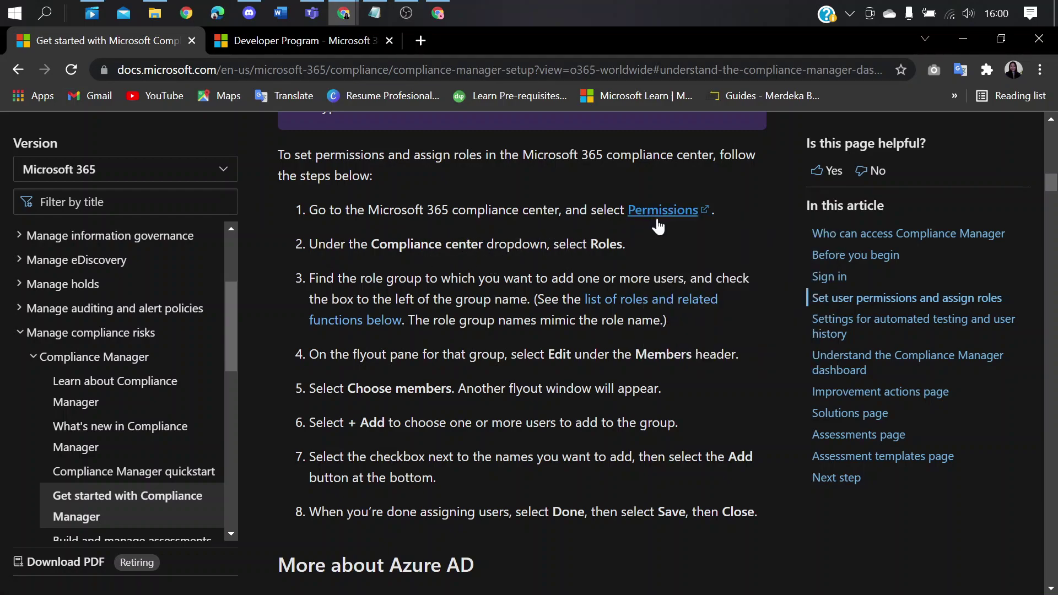
{"action": "right_click", "coordinate": [670, 210]}
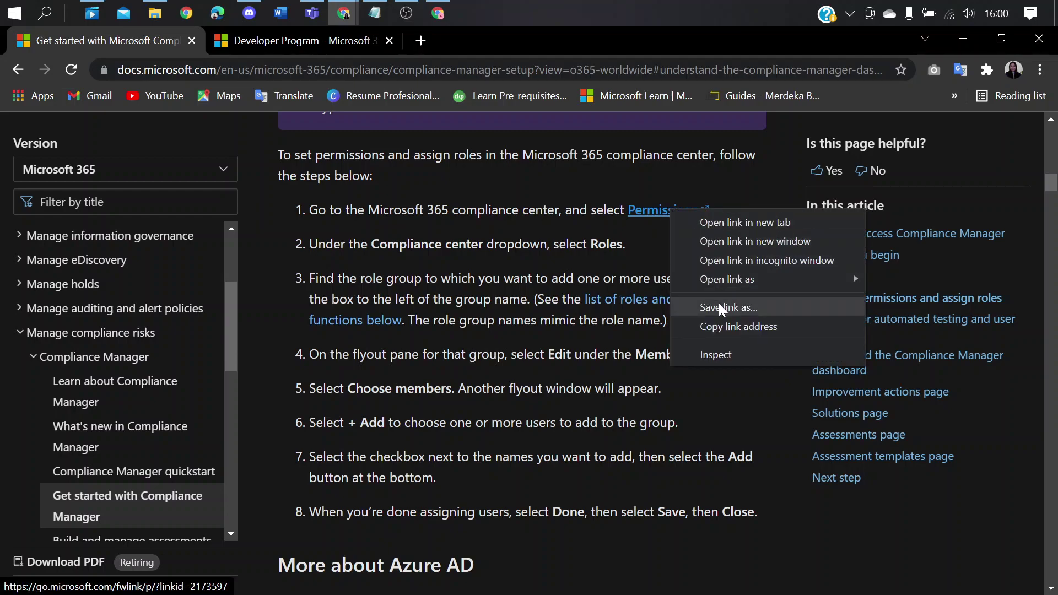
{"action": "left_click", "coordinate": [741, 264]}
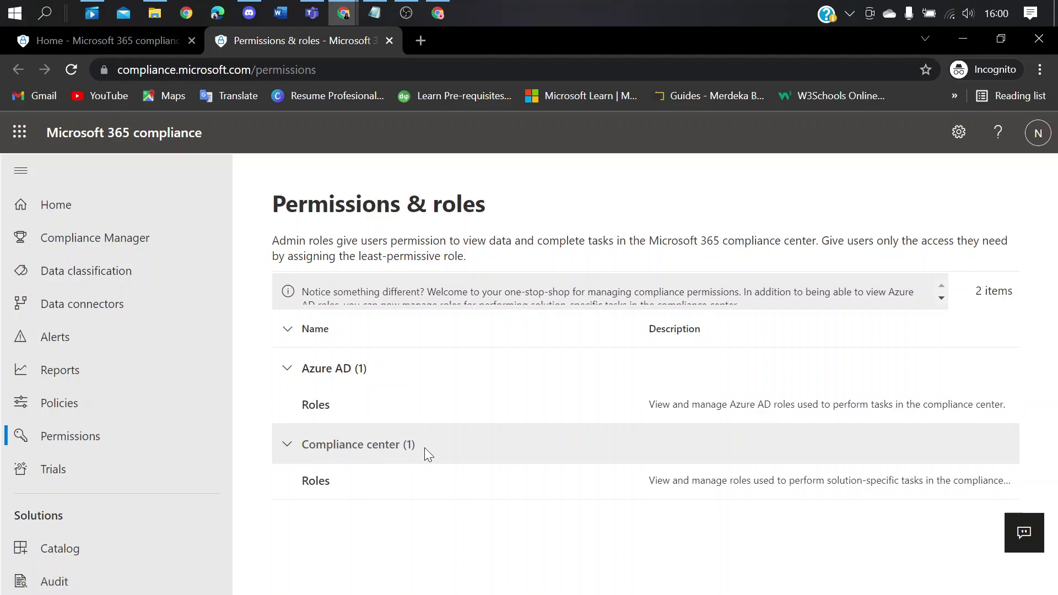
Open the Roles page under Compliance center and look through its list of role groups
{"action": "left_click", "coordinate": [324, 488]}
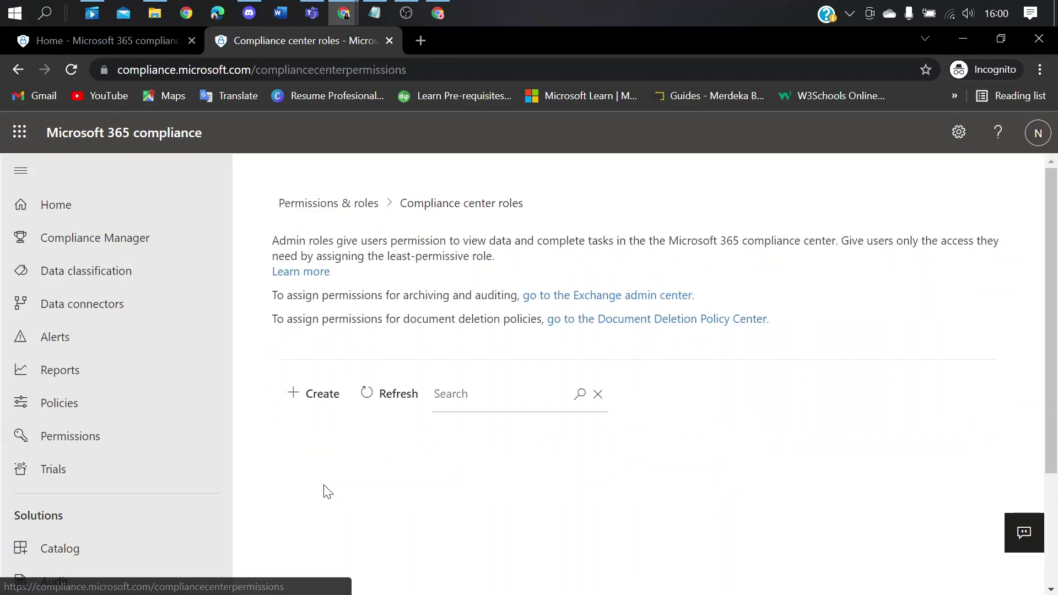
{"action": "scroll", "coordinate": [488, 404], "scroll_direction": "down", "scroll_amount": 3}
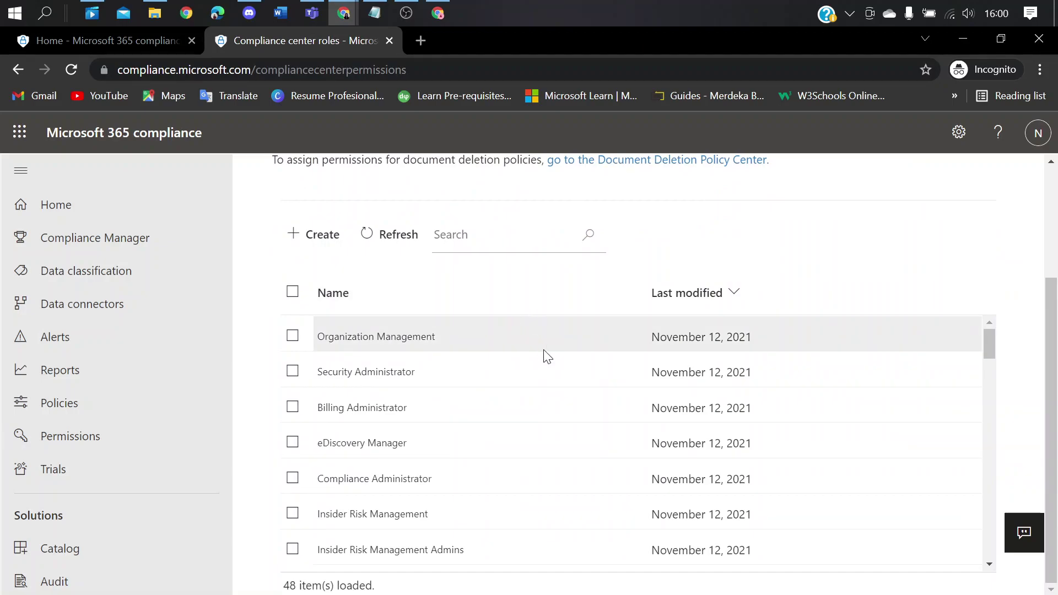
{"action": "scroll", "coordinate": [538, 474], "scroll_direction": "up", "scroll_amount": 2}
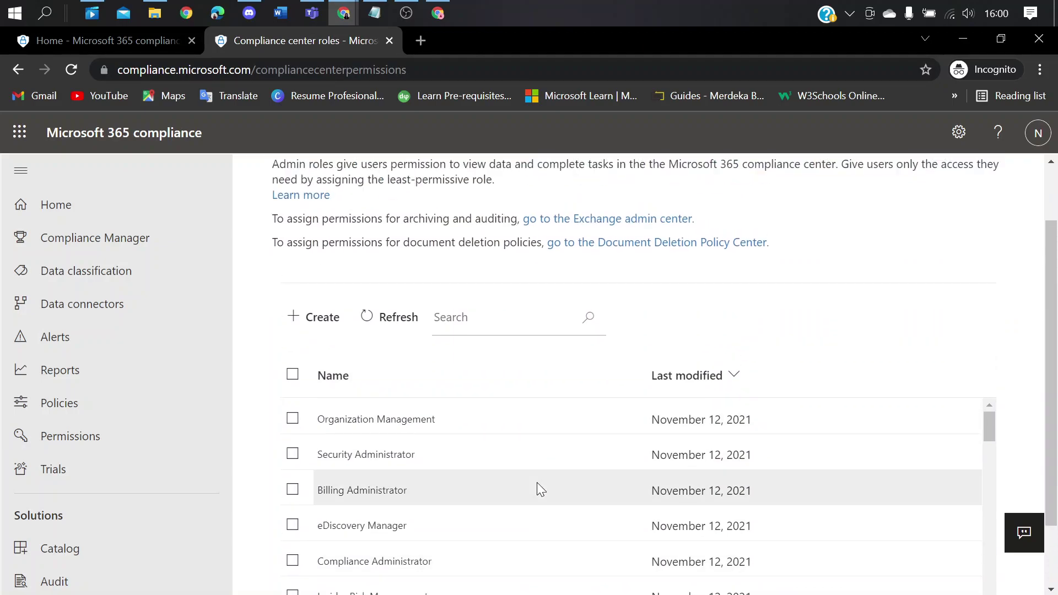
{"action": "scroll", "coordinate": [540, 488], "scroll_direction": "up", "scroll_amount": 1}
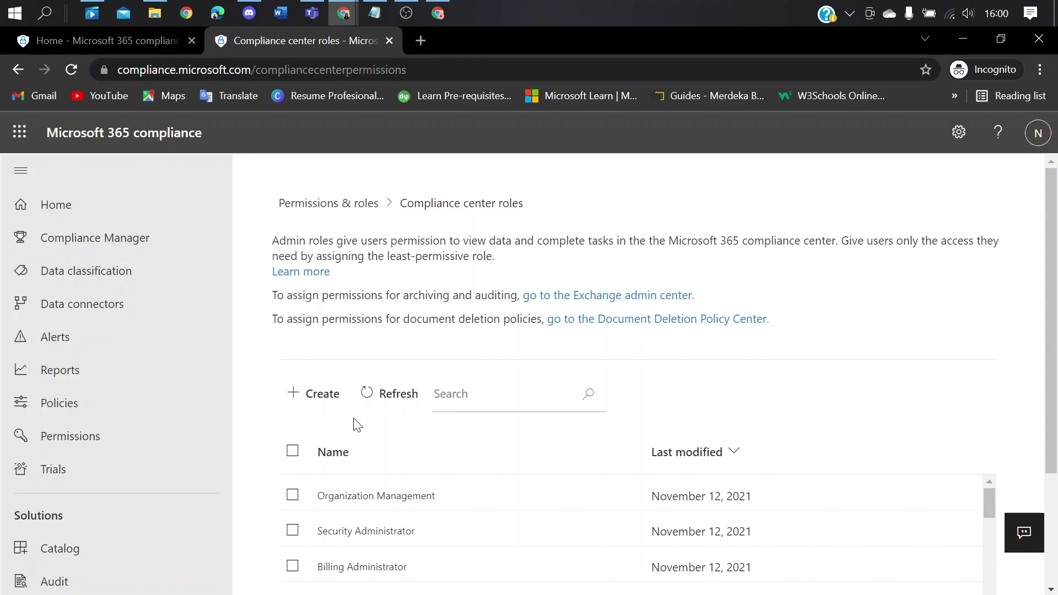
{"action": "scroll", "coordinate": [537, 421], "scroll_direction": "down", "scroll_amount": 3}
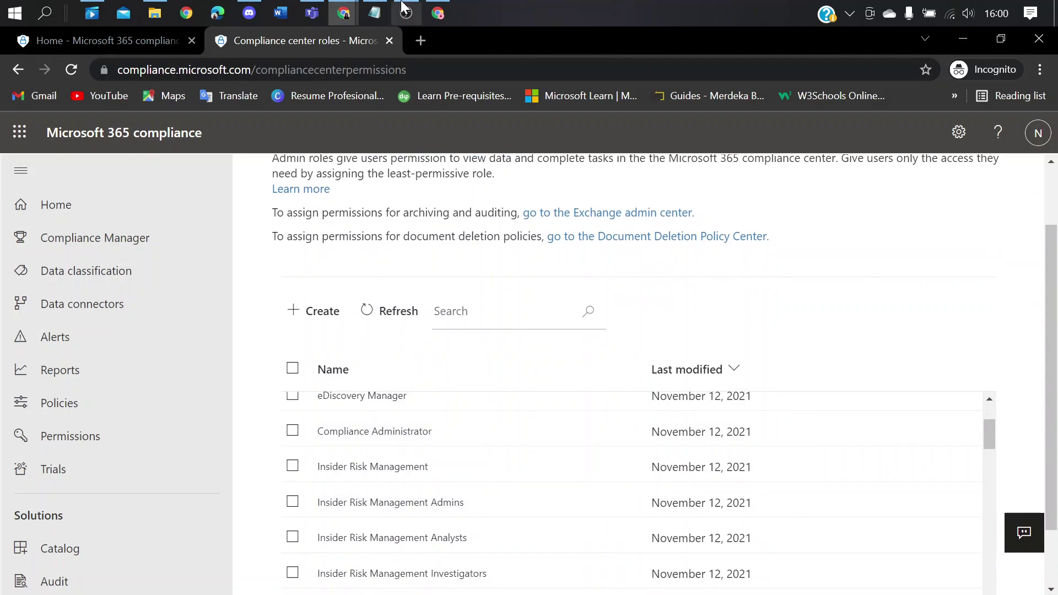
Go back to the Get started with Compliance Manager article and check its Role types table
{"action": "mouse_move", "coordinate": [343, 12]}
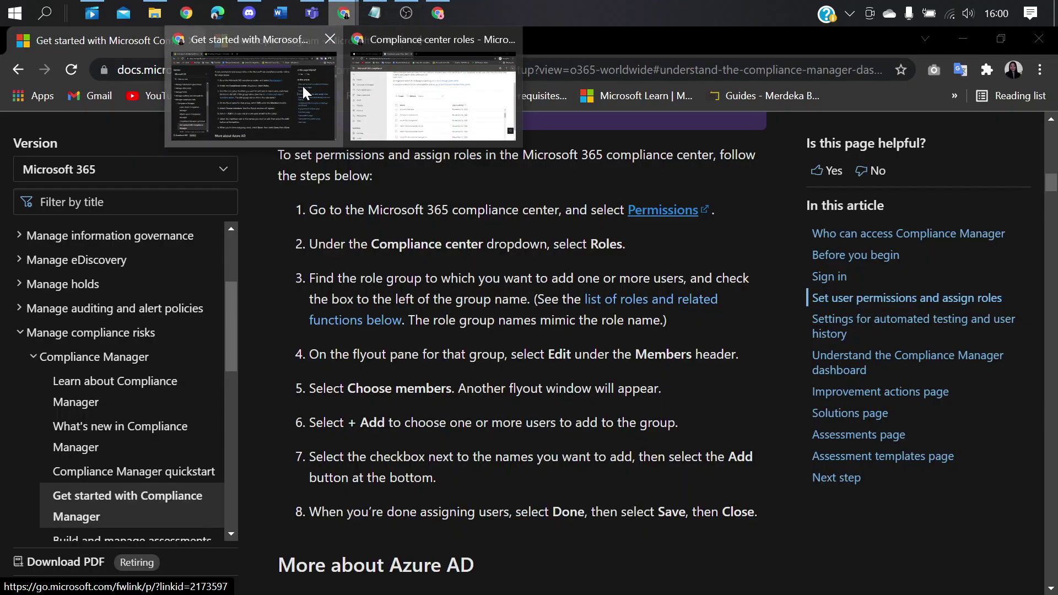
{"action": "left_click", "coordinate": [302, 85]}
{"action": "scroll", "coordinate": [559, 307], "scroll_direction": "down", "scroll_amount": 6}
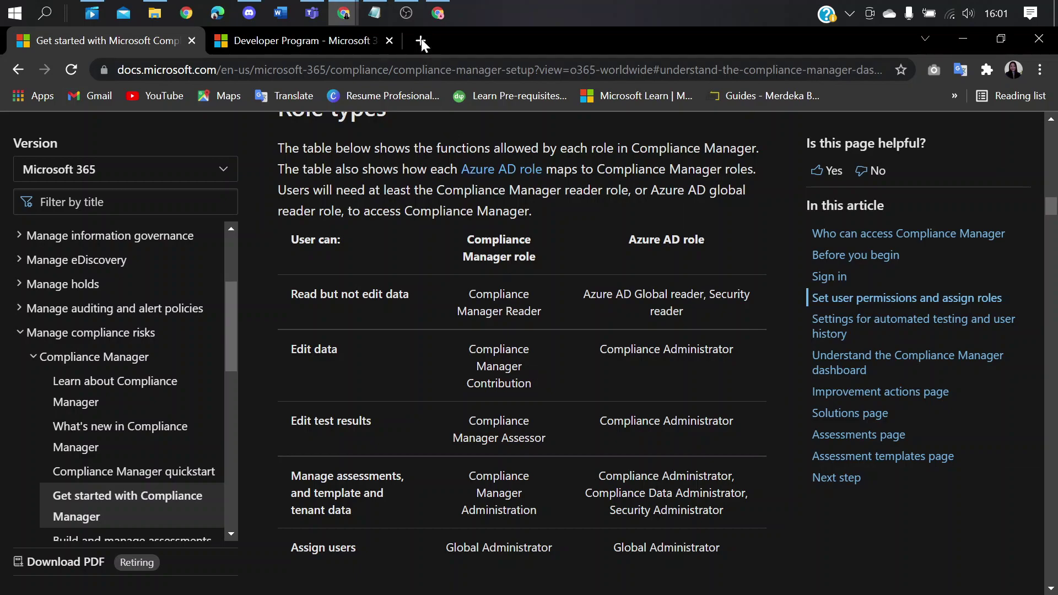
Return to the Compliance center roles list, open the Compliance Manager Readers role group and review its assigned roles and members
{"action": "mouse_move", "coordinate": [364, 25]}
{"action": "left_click", "coordinate": [409, 93]}
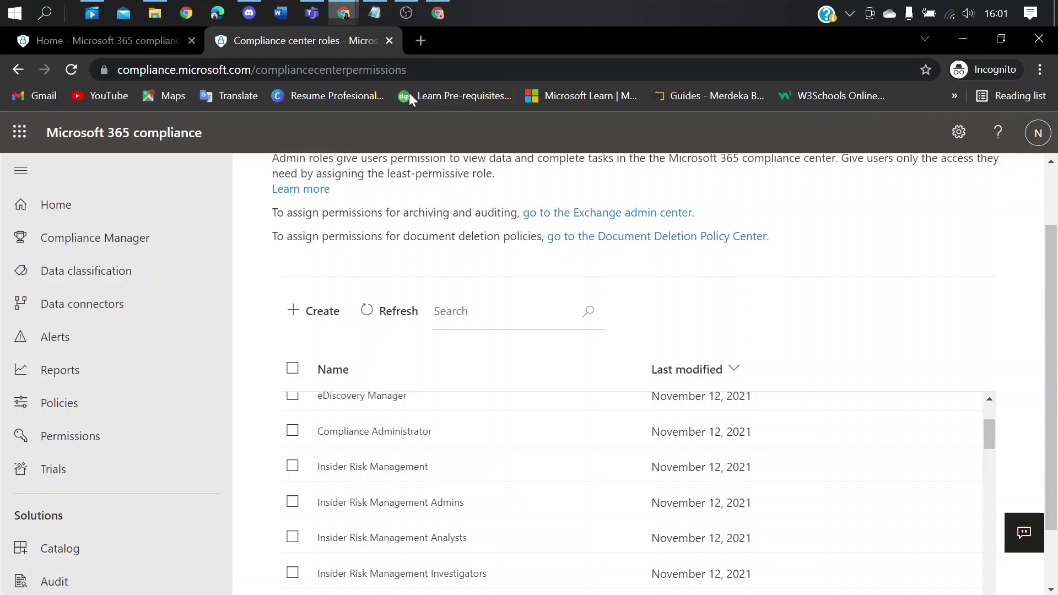
{"action": "scroll", "coordinate": [441, 440], "scroll_direction": "down", "scroll_amount": 2}
{"action": "scroll", "coordinate": [448, 434], "scroll_direction": "down", "scroll_amount": 2}
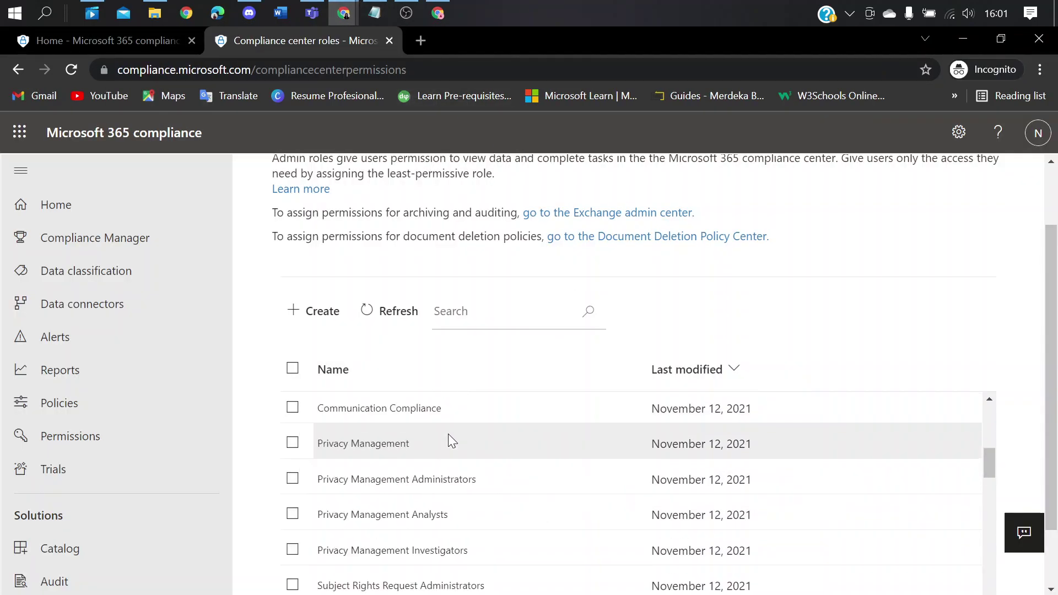
{"action": "scroll", "coordinate": [448, 434], "scroll_direction": "up", "scroll_amount": 6}
{"action": "scroll", "coordinate": [456, 494], "scroll_direction": "up", "scroll_amount": 2}
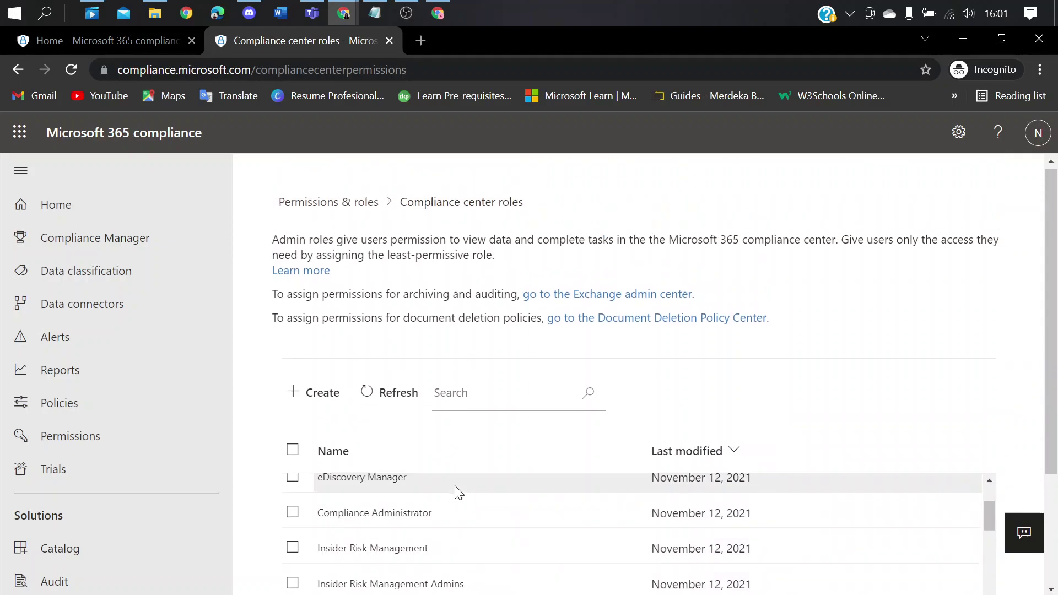
{"action": "scroll", "coordinate": [456, 494], "scroll_direction": "down", "scroll_amount": 7}
{"action": "scroll", "coordinate": [531, 455], "scroll_direction": "down", "scroll_amount": 8}
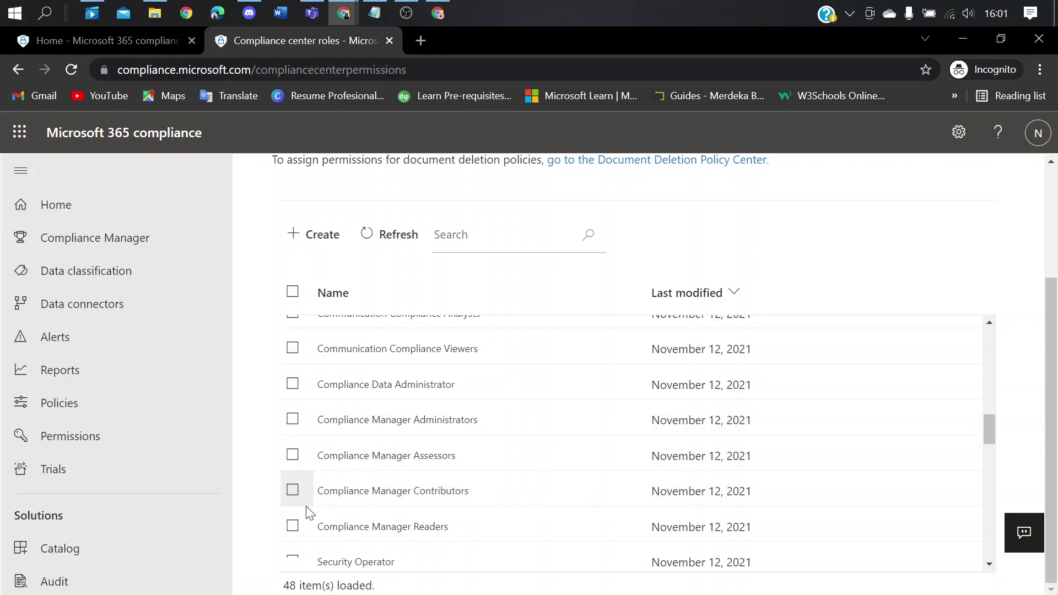
{"action": "left_click", "coordinate": [300, 530]}
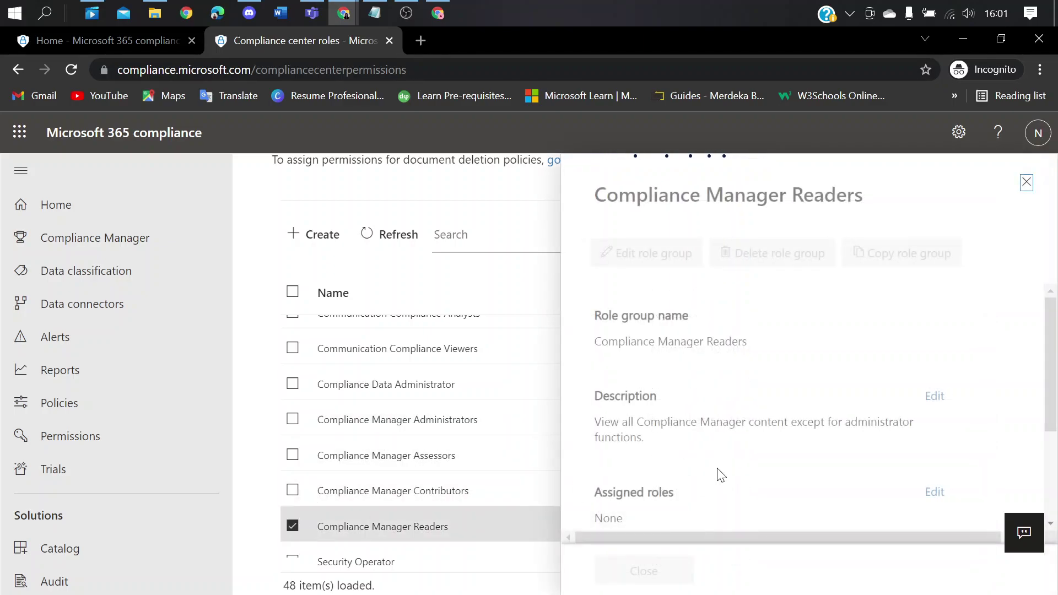
{"action": "scroll", "coordinate": [885, 434], "scroll_direction": "down", "scroll_amount": 2}
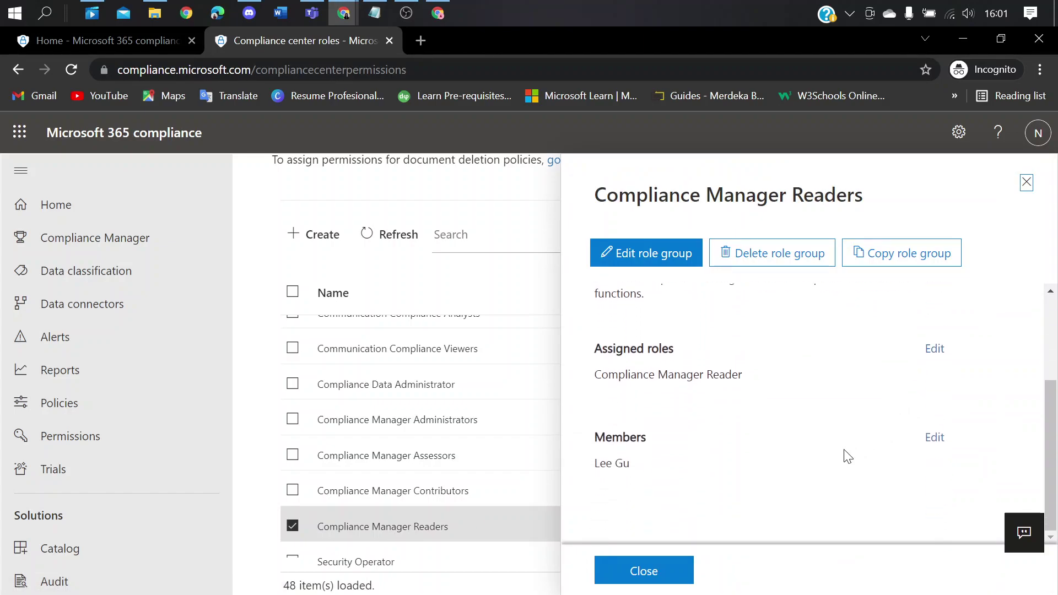
{"action": "scroll", "coordinate": [847, 456], "scroll_direction": "up", "scroll_amount": 3}
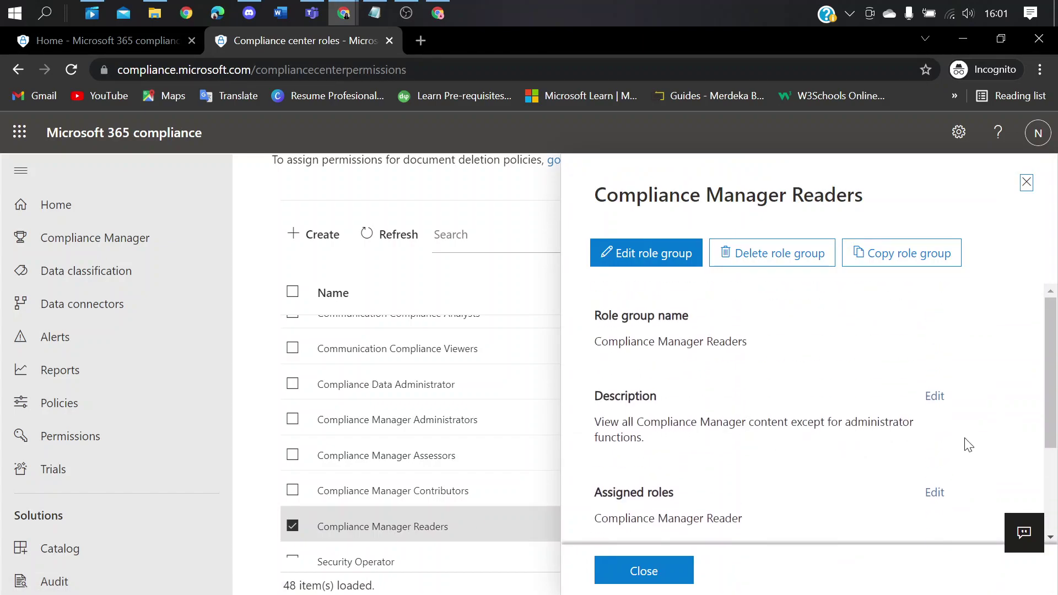
Edit the members of the Compliance Manager Readers role group and open the list of users available to add
{"action": "scroll", "coordinate": [964, 441], "scroll_direction": "down", "scroll_amount": 3}
{"action": "scroll", "coordinate": [799, 408], "scroll_direction": "up", "scroll_amount": 2}
{"action": "scroll", "coordinate": [914, 461], "scroll_direction": "down", "scroll_amount": 2}
{"action": "left_click", "coordinate": [940, 440]}
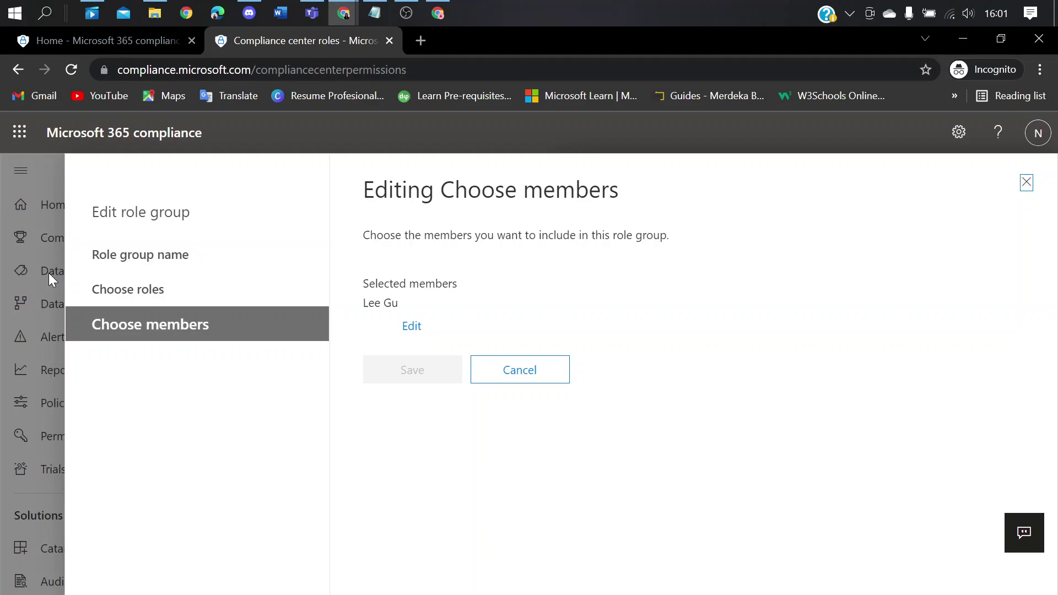
{"action": "left_click", "coordinate": [412, 329]}
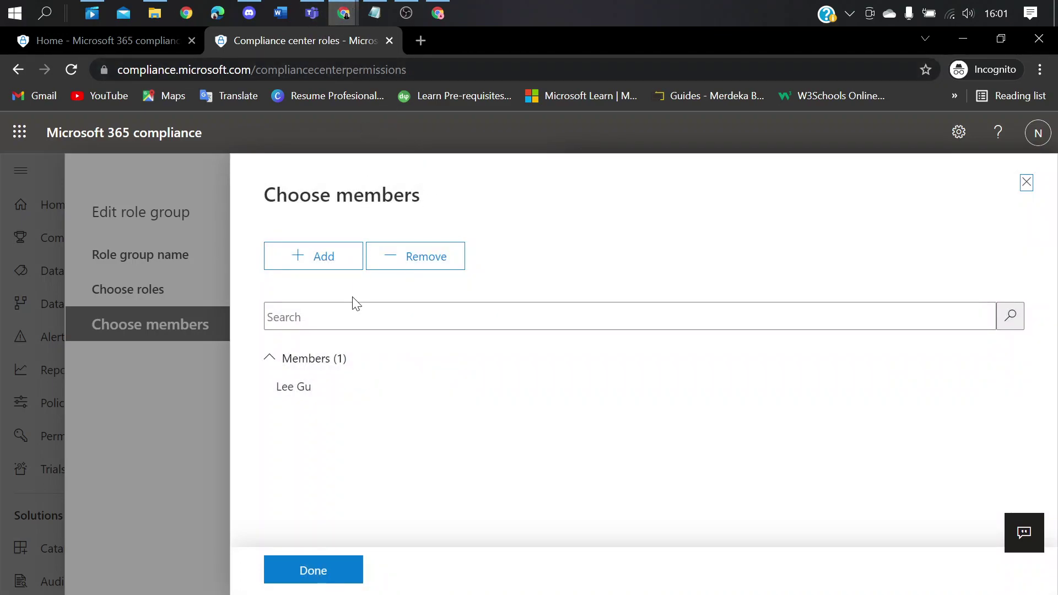
{"action": "left_click", "coordinate": [321, 263]}
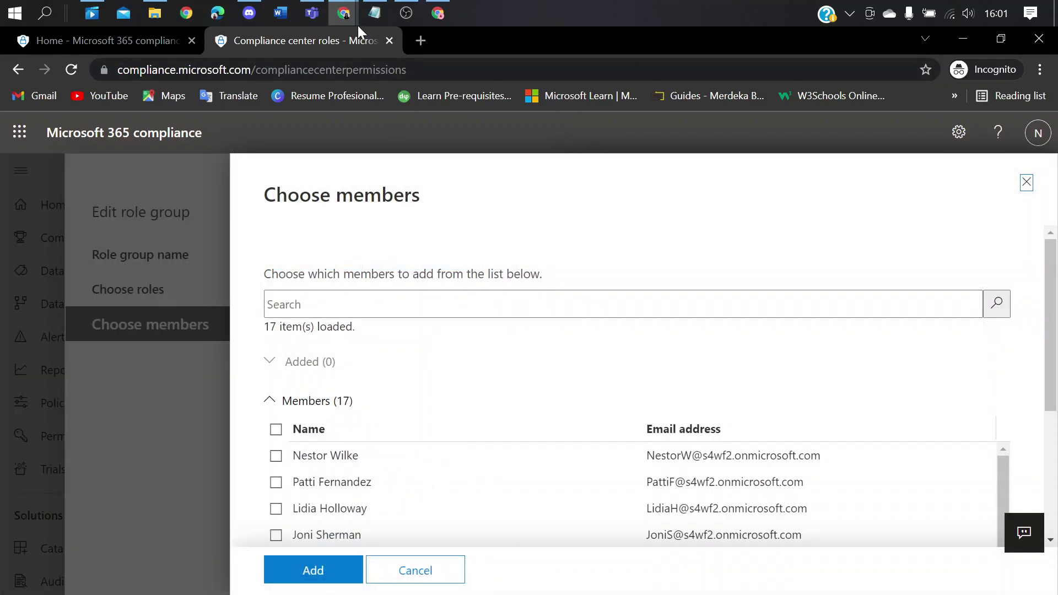
Check the user list in Notepad, add its last listed user to the Compliance Manager Readers role group and save the membership
{"action": "left_click", "coordinate": [383, 4]}
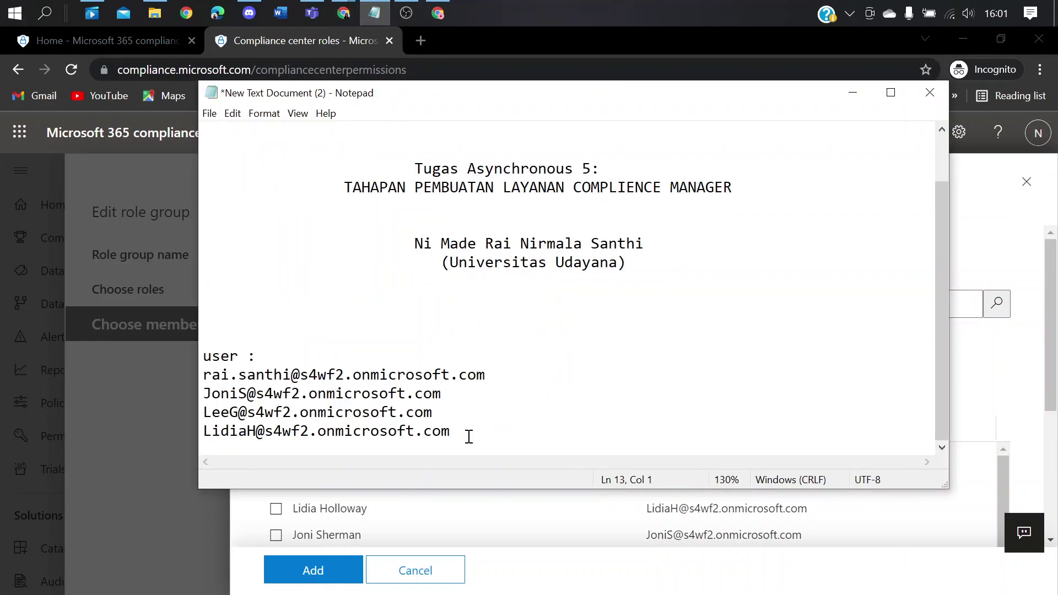
{"action": "left_click", "coordinate": [414, 513]}
{"action": "scroll", "coordinate": [386, 510], "scroll_direction": "down", "scroll_amount": 3}
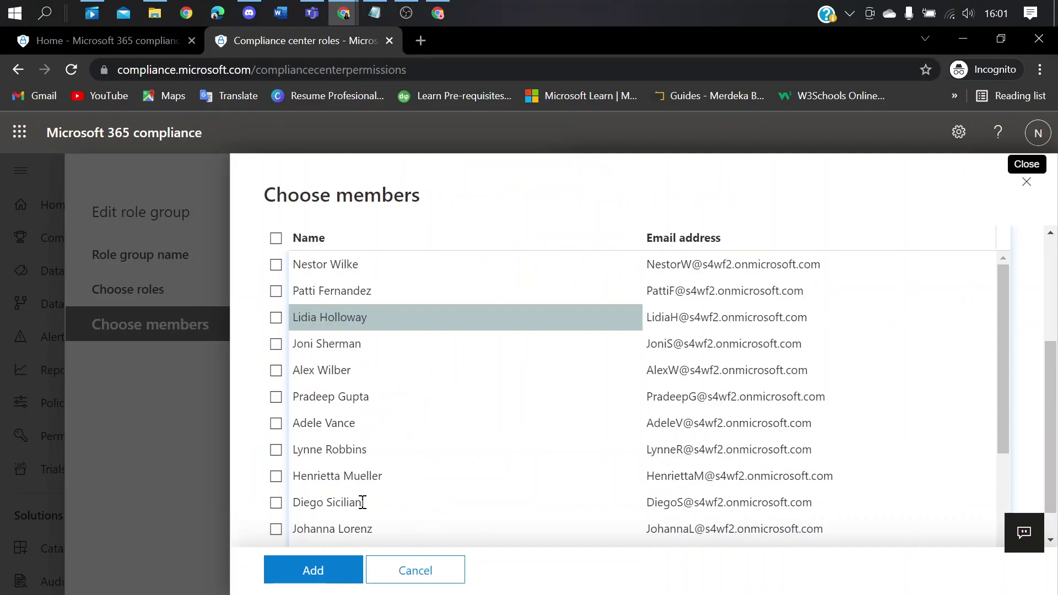
{"action": "left_click", "coordinate": [276, 318]}
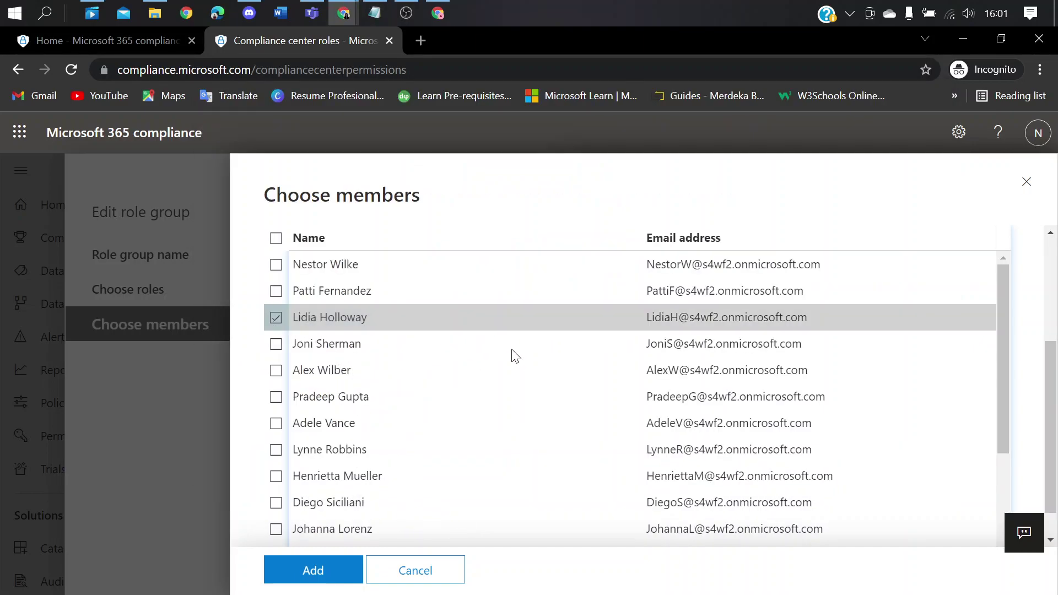
{"action": "left_click", "coordinate": [356, 570]}
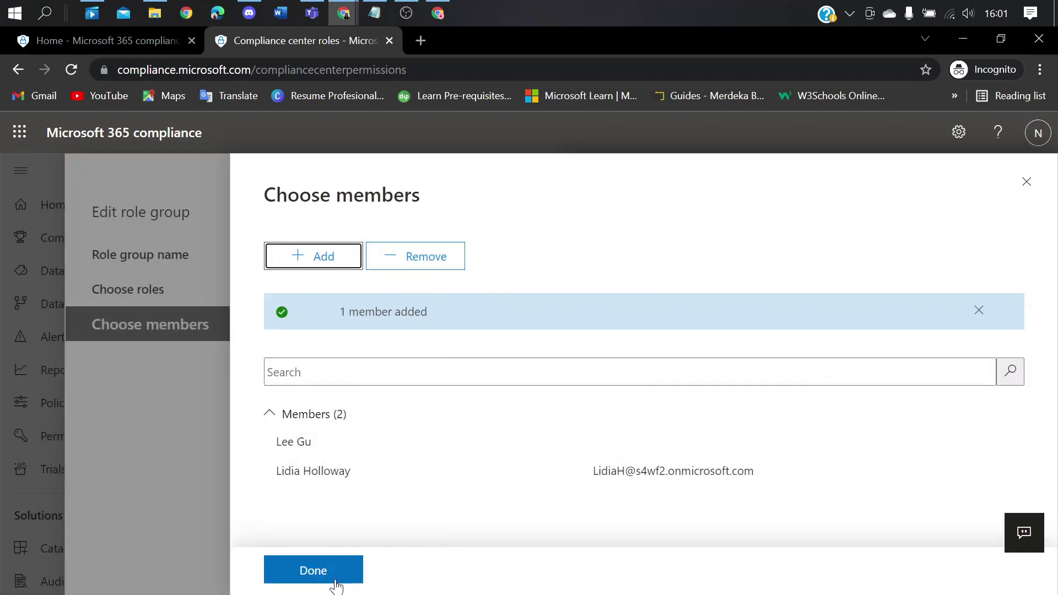
{"action": "left_click", "coordinate": [313, 571]}
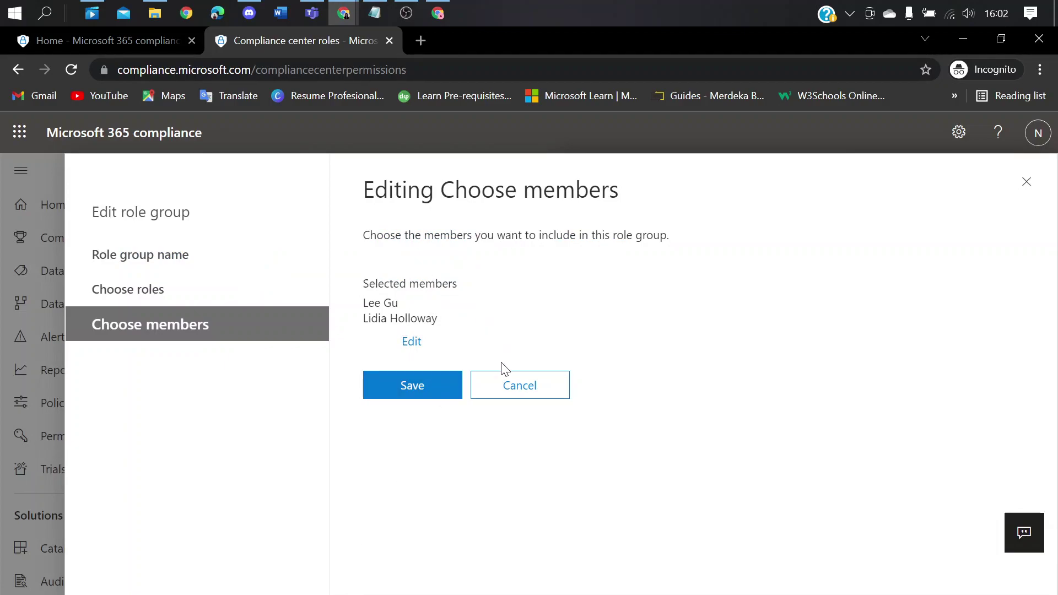
{"action": "left_click", "coordinate": [449, 392]}
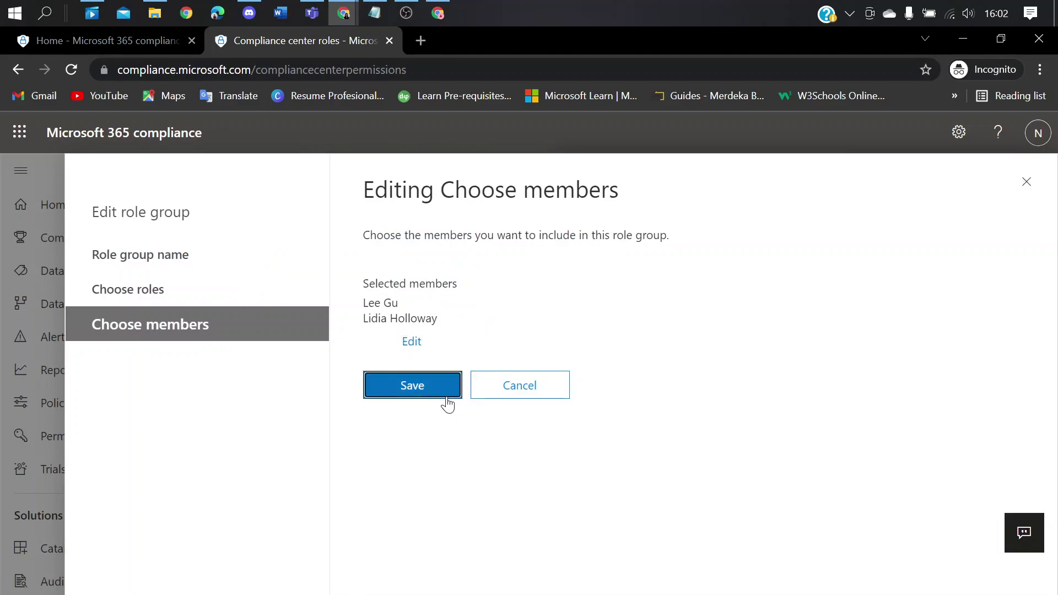
Switch to the Get started with Compliance Manager article and reread the steps for setting permissions and assigning roles
{"action": "mouse_move", "coordinate": [339, 15]}
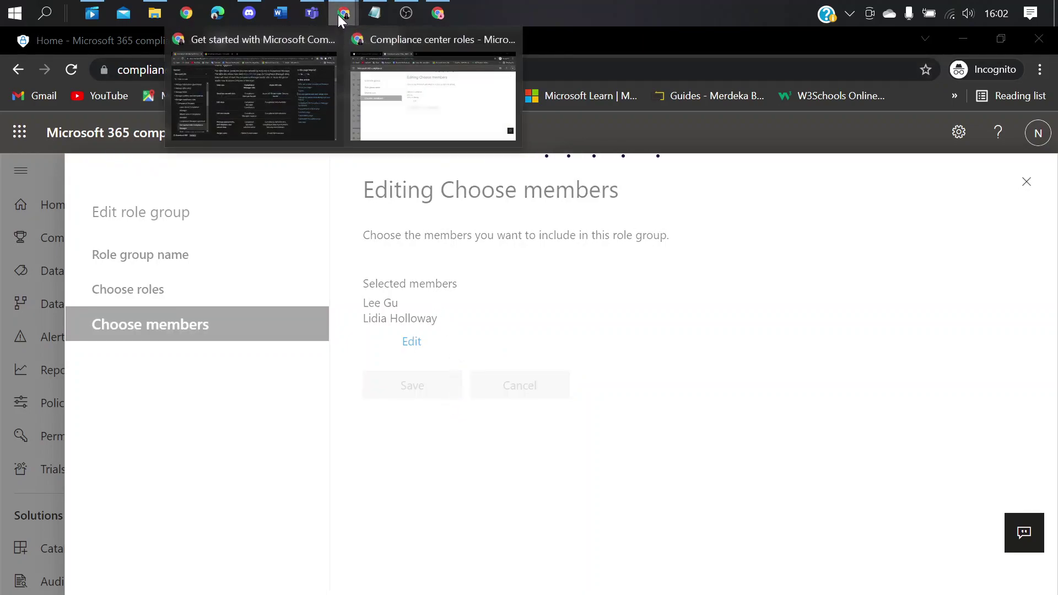
{"action": "left_click", "coordinate": [303, 107]}
{"action": "scroll", "coordinate": [457, 264], "scroll_direction": "up", "scroll_amount": 10}
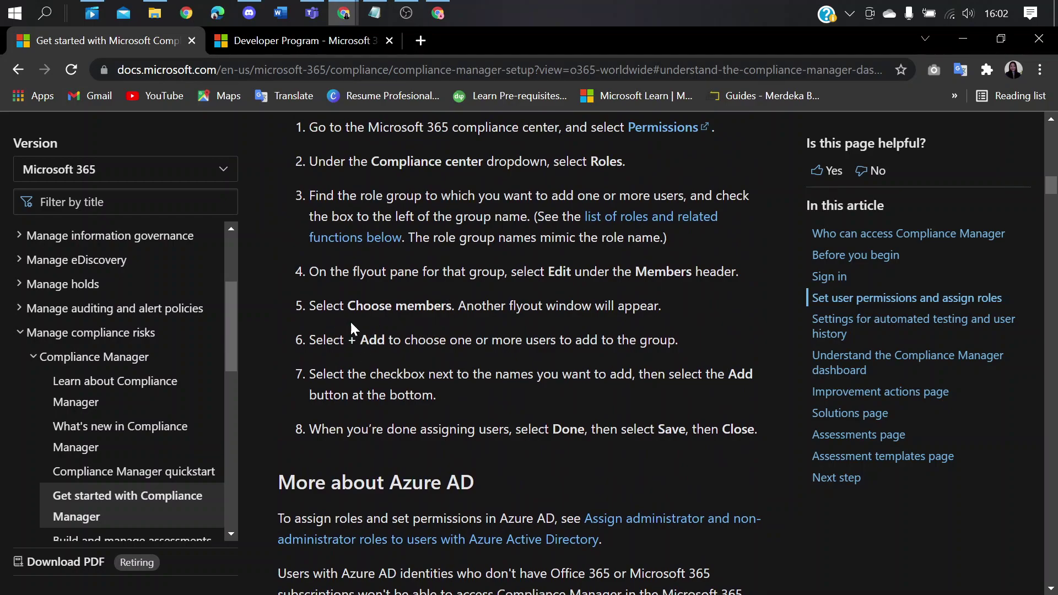
{"action": "scroll", "coordinate": [394, 312], "scroll_direction": "up", "scroll_amount": 2}
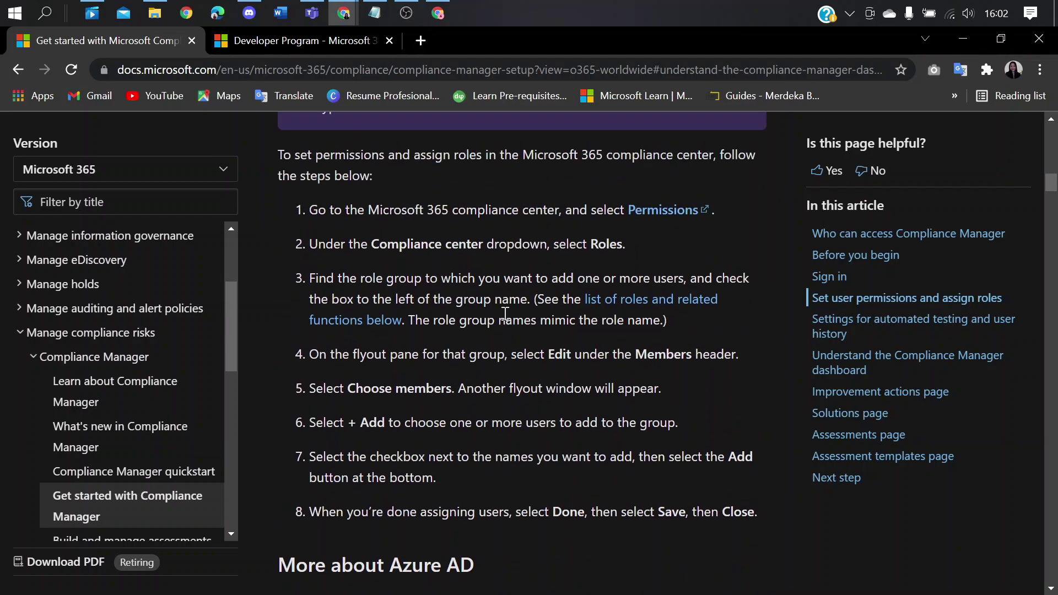
{"action": "scroll", "coordinate": [359, 244], "scroll_direction": "up", "scroll_amount": 1}
{"action": "scroll", "coordinate": [392, 295], "scroll_direction": "down", "scroll_amount": 1}
{"action": "left_click", "coordinate": [436, 10]}
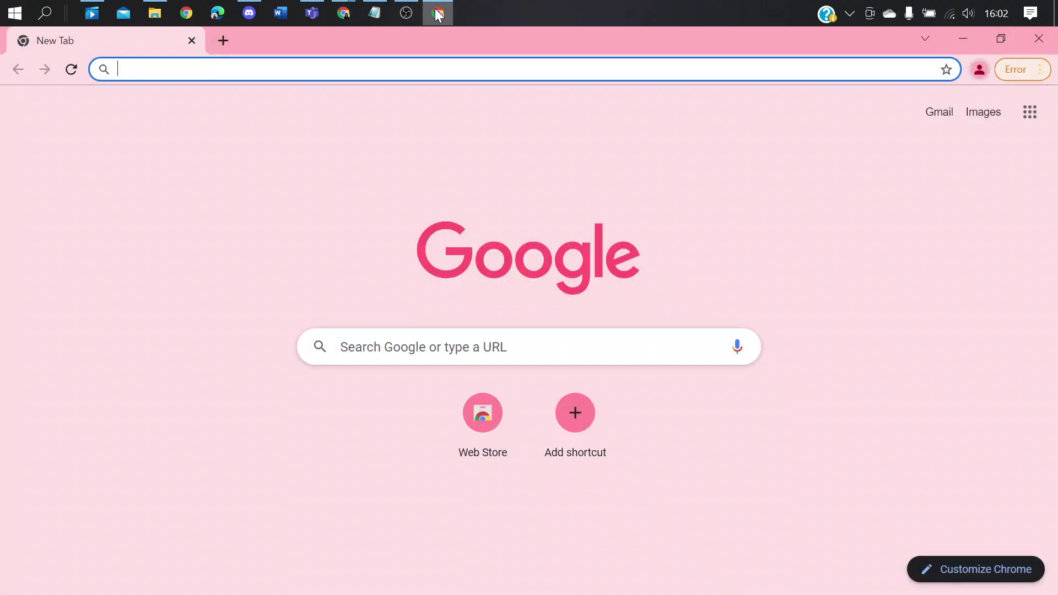
{"action": "mouse_move", "coordinate": [344, 11]}
{"action": "left_click", "coordinate": [329, 101]}
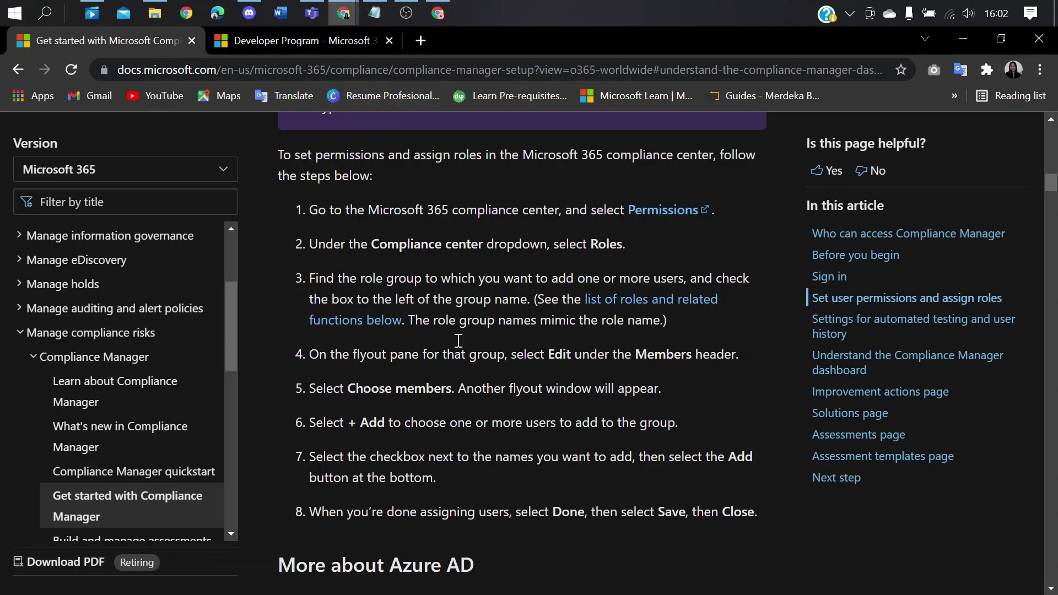
{"action": "mouse_move", "coordinate": [344, 12]}
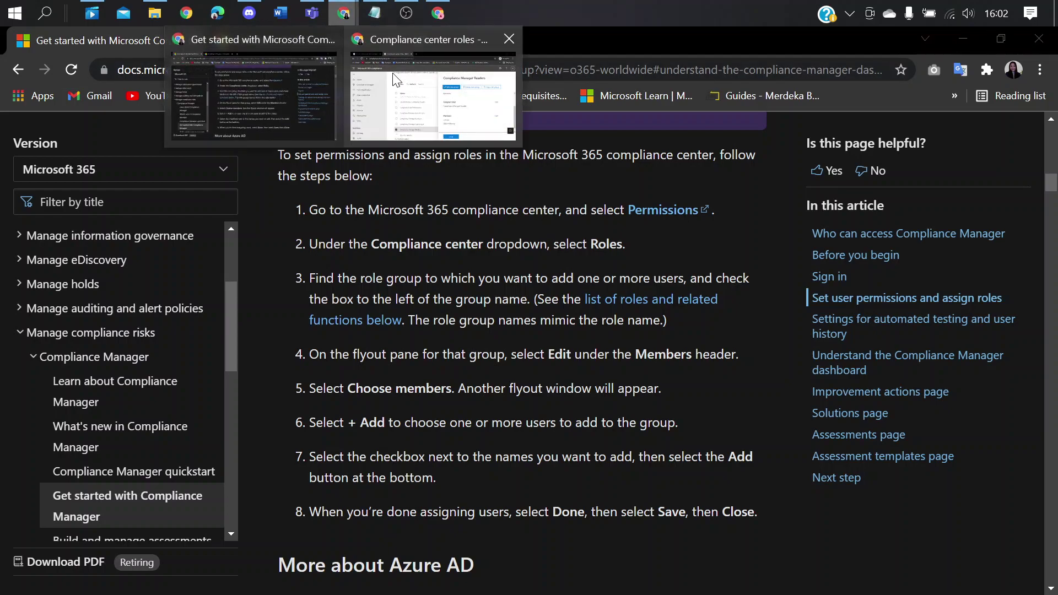
Return to the Compliance center roles list, select only the Compliance Manager Contributors role group and review its members
{"action": "left_click", "coordinate": [394, 74]}
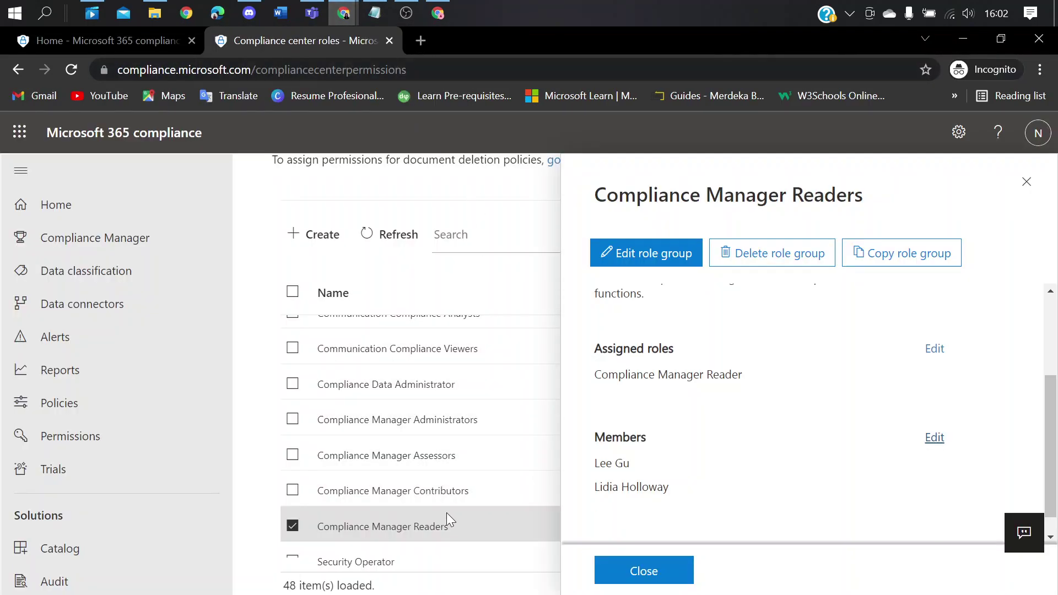
{"action": "scroll", "coordinate": [461, 515], "scroll_direction": "down", "scroll_amount": 2}
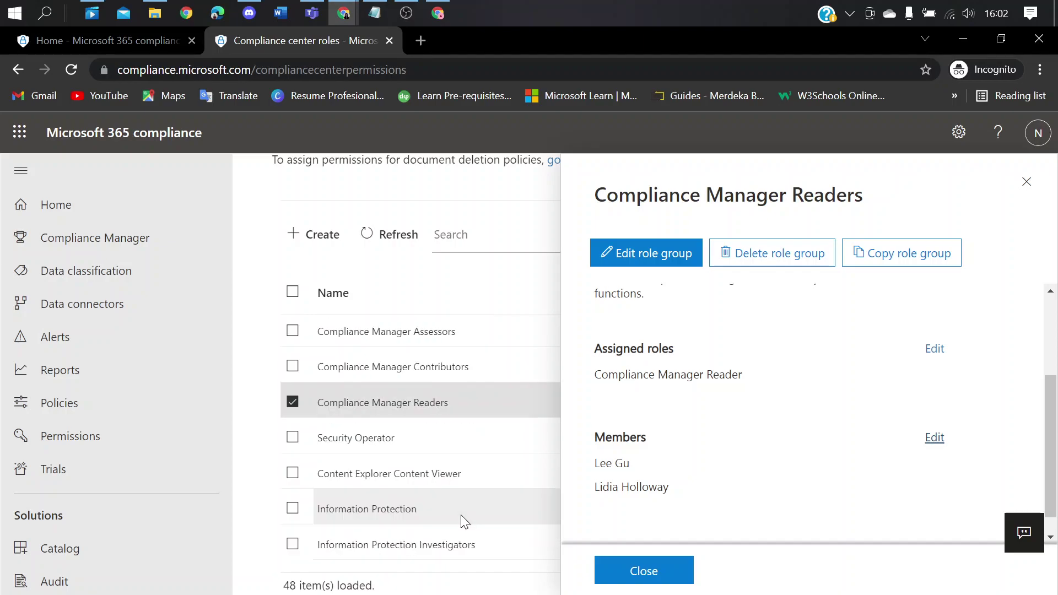
{"action": "left_click", "coordinate": [293, 367]}
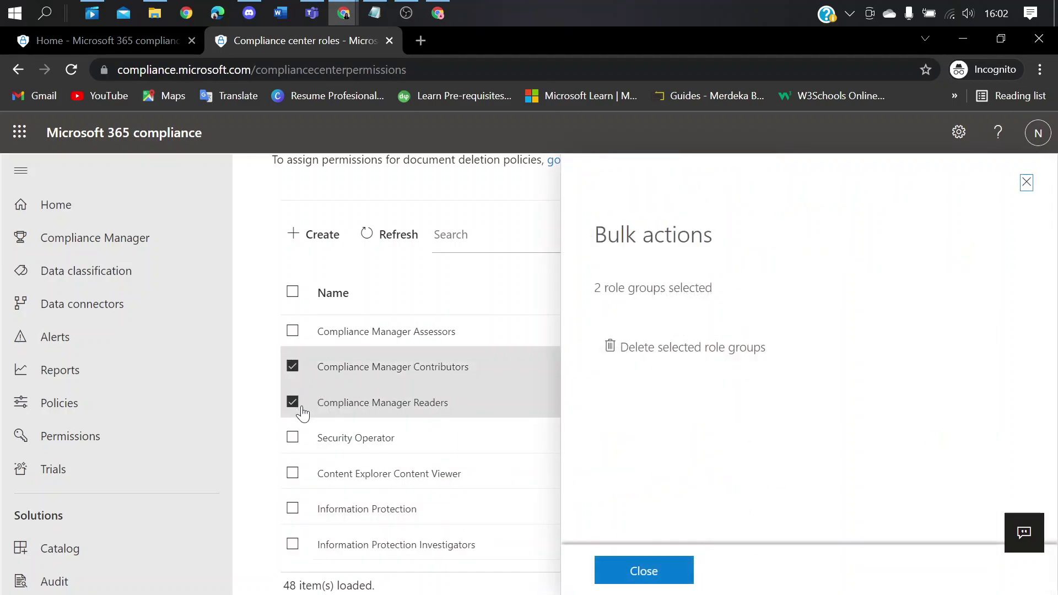
{"action": "left_click", "coordinate": [292, 401]}
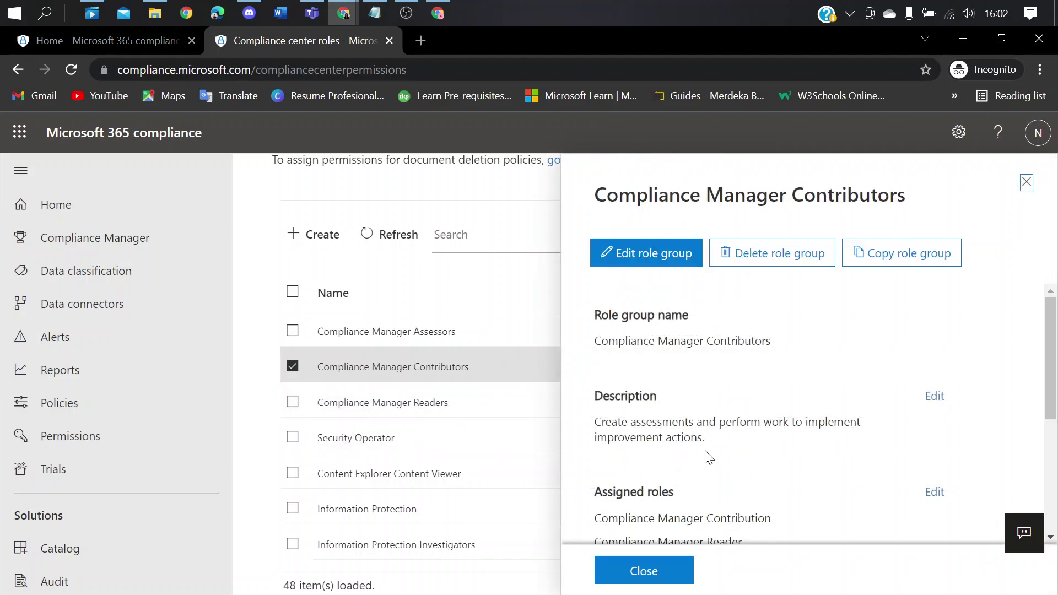
{"action": "scroll", "coordinate": [770, 384], "scroll_direction": "down", "scroll_amount": 1}
{"action": "scroll", "coordinate": [769, 384], "scroll_direction": "down", "scroll_amount": 3}
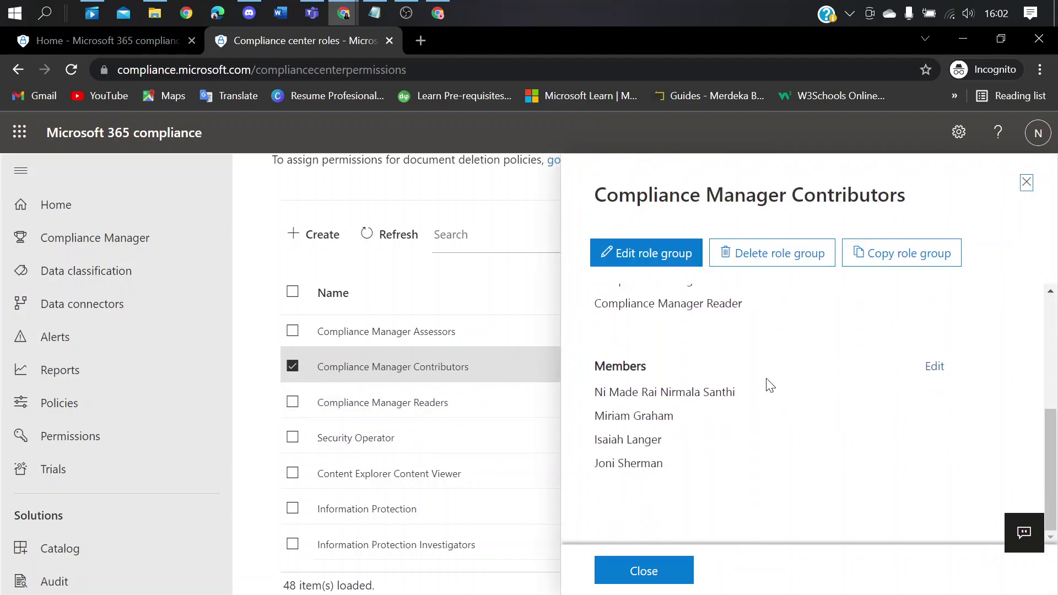
Edit the Compliance Manager Contributors members and add the first user in the list of available users
{"action": "left_click", "coordinate": [940, 369]}
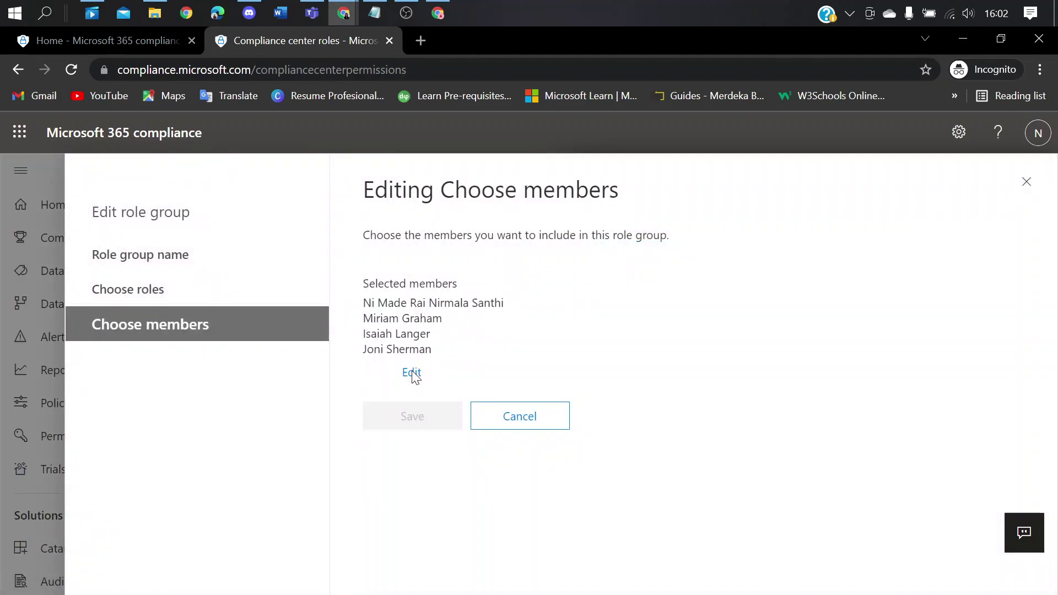
{"action": "left_click", "coordinate": [412, 373]}
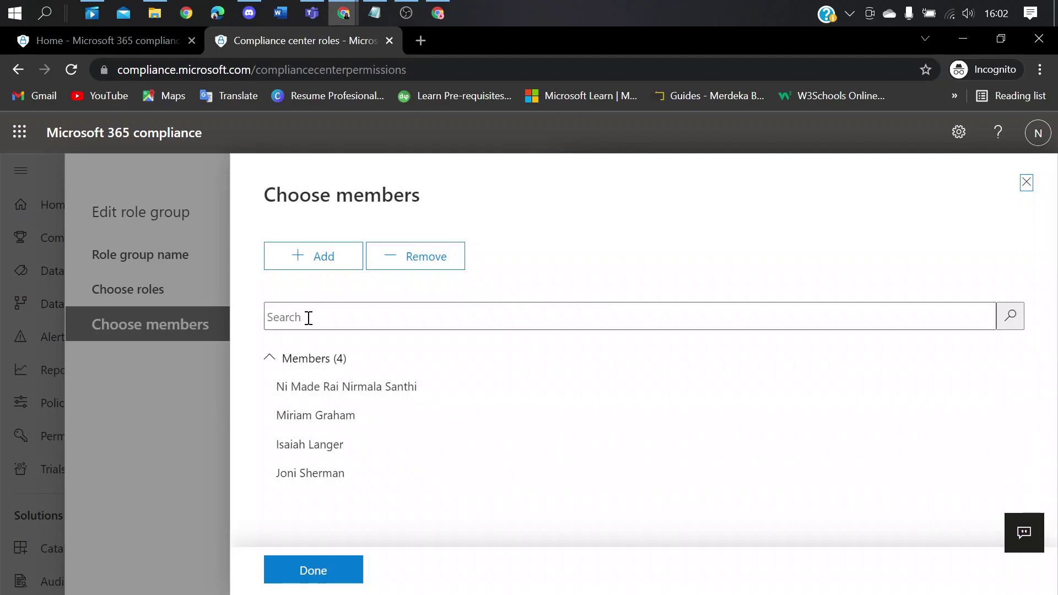
{"action": "left_click", "coordinate": [315, 265]}
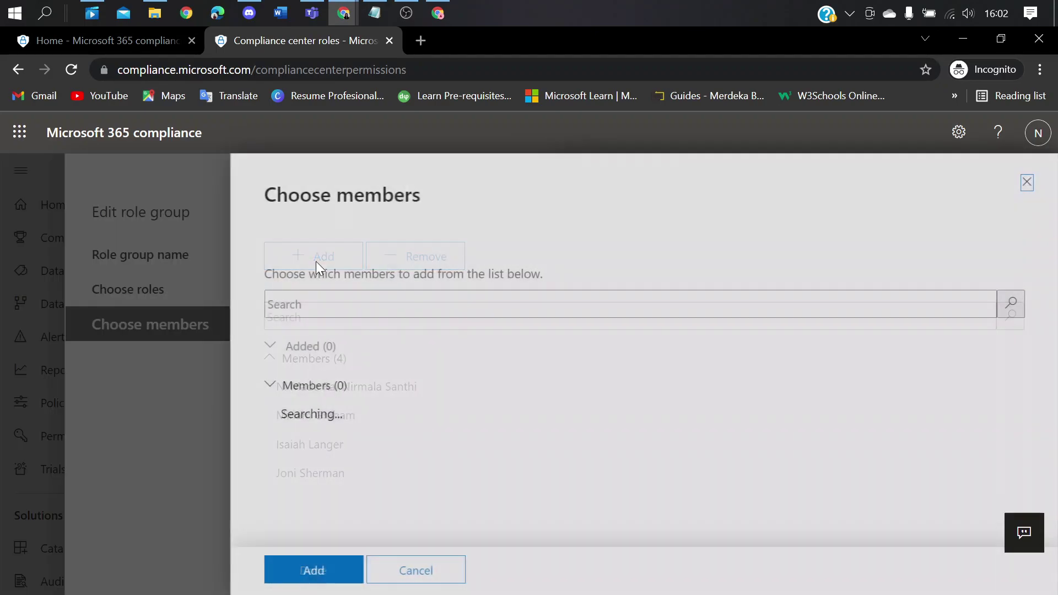
{"action": "scroll", "coordinate": [420, 466], "scroll_direction": "down", "scroll_amount": 3}
{"action": "scroll", "coordinate": [420, 465], "scroll_direction": "up", "scroll_amount": 3}
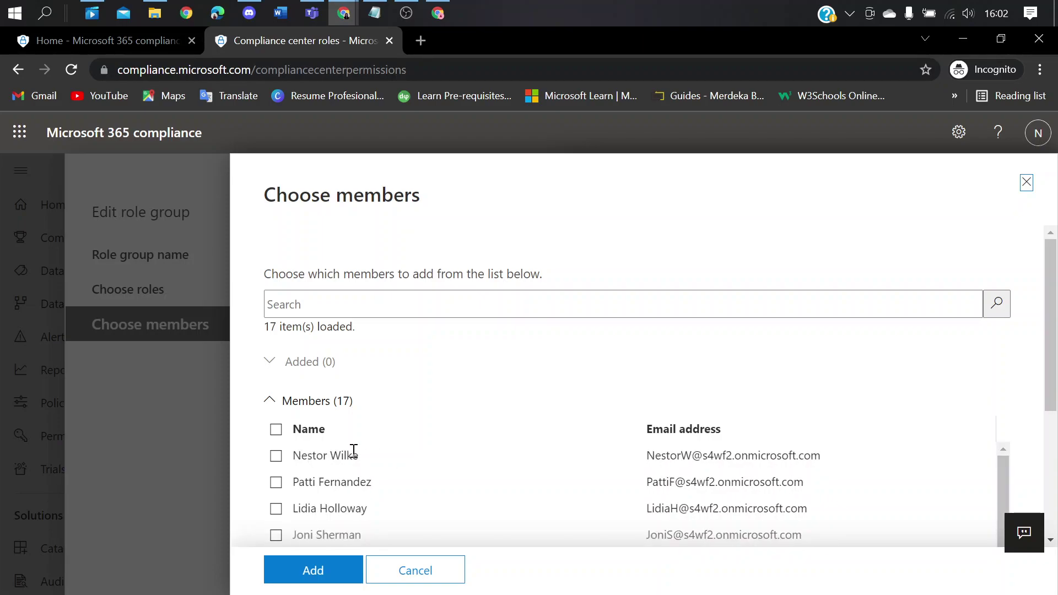
{"action": "left_click", "coordinate": [276, 457]}
{"action": "scroll", "coordinate": [279, 463], "scroll_direction": "down", "scroll_amount": 3}
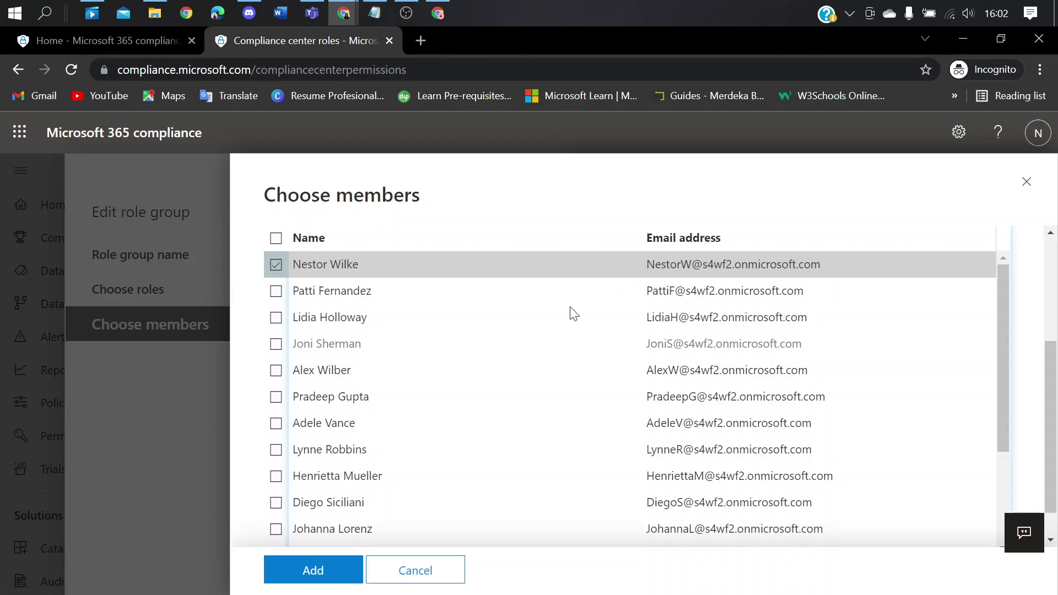
{"action": "left_click", "coordinate": [813, 261]}
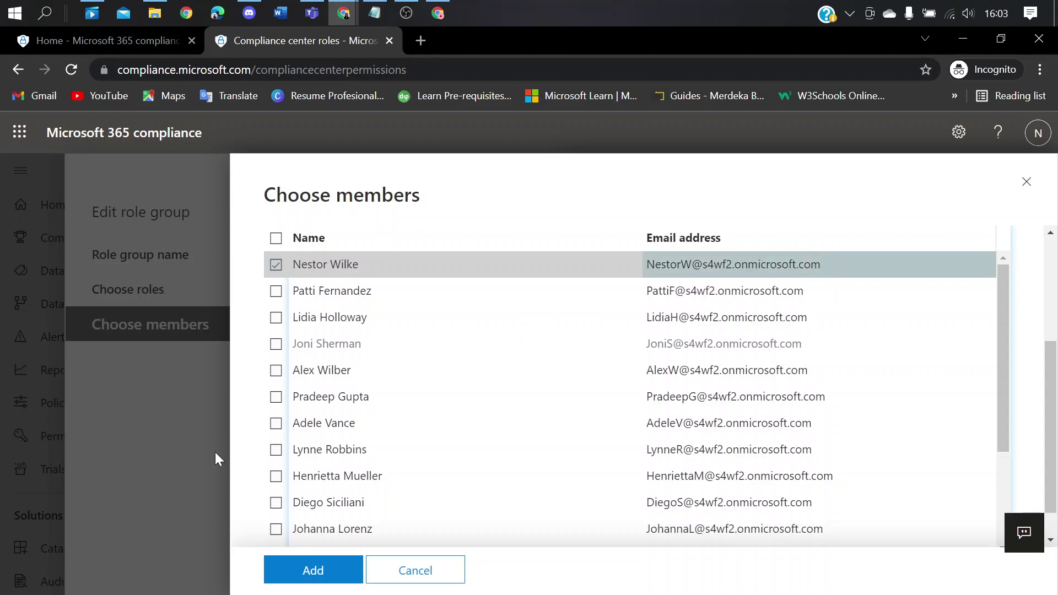
{"action": "left_click", "coordinate": [298, 562]}
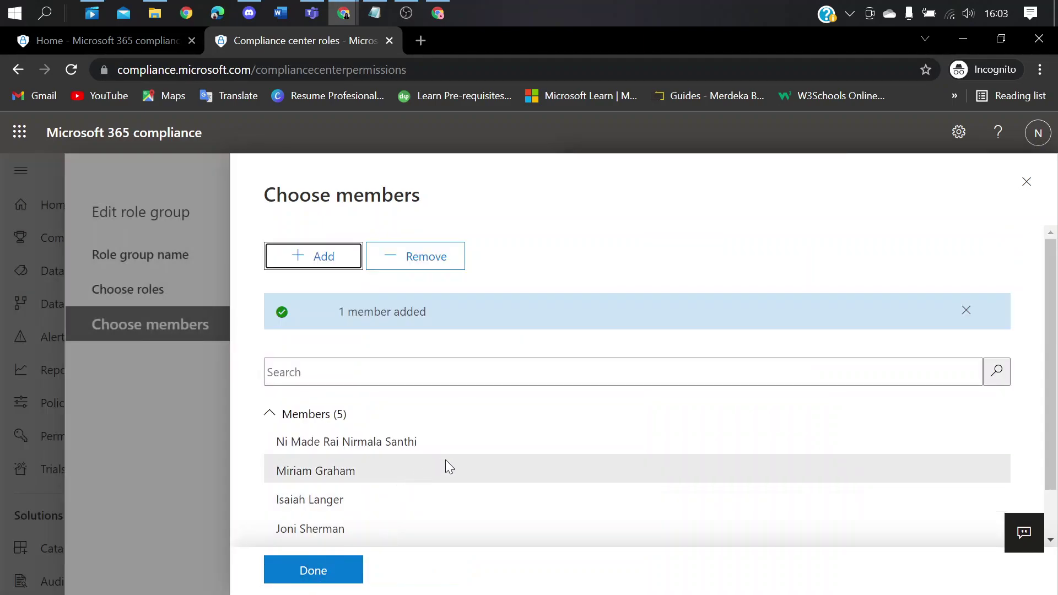
Copy the newly added member's e-mail address and paste it on a new line of the Notepad user list
{"action": "scroll", "coordinate": [446, 459], "scroll_direction": "down", "scroll_amount": 1}
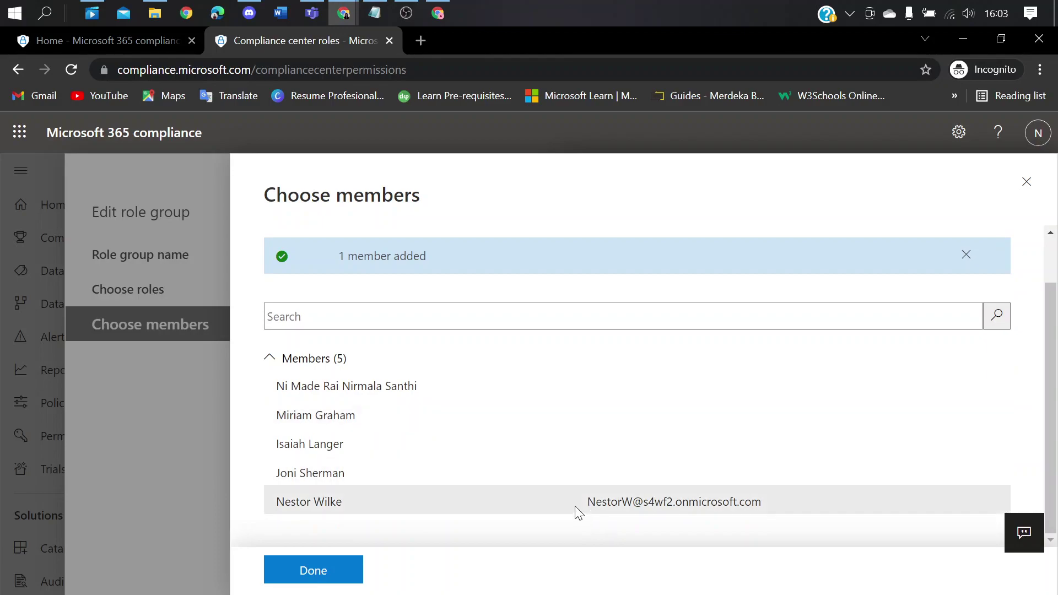
{"action": "left_click_drag", "start_coordinate": [588, 504], "coordinate": [772, 510]}
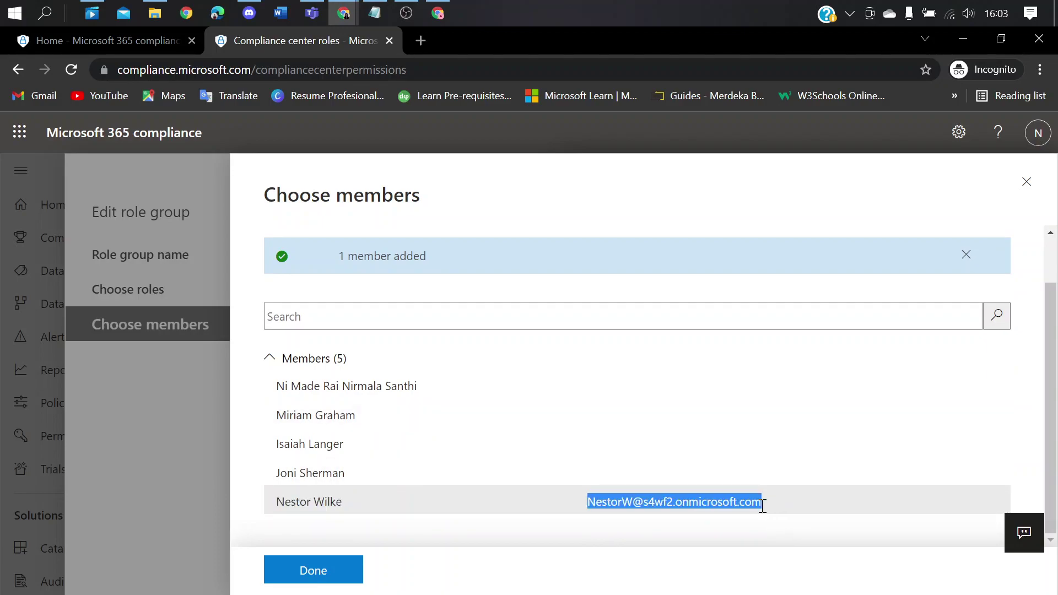
{"action": "right_click", "coordinate": [735, 500]}
{"action": "left_click", "coordinate": [763, 397]}
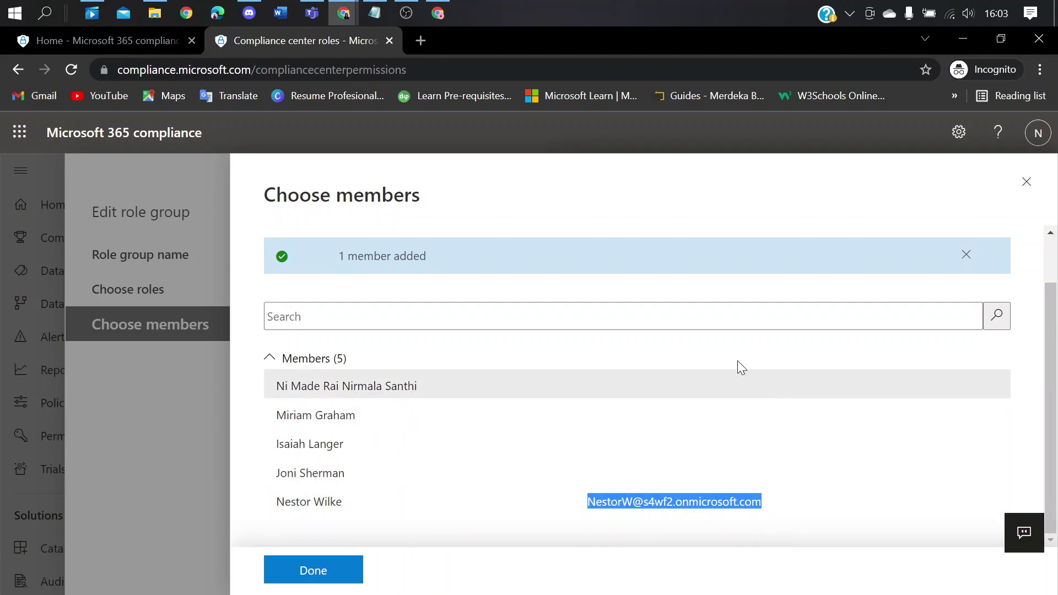
{"action": "left_click", "coordinate": [384, 6]}
{"action": "left_click", "coordinate": [502, 431]}
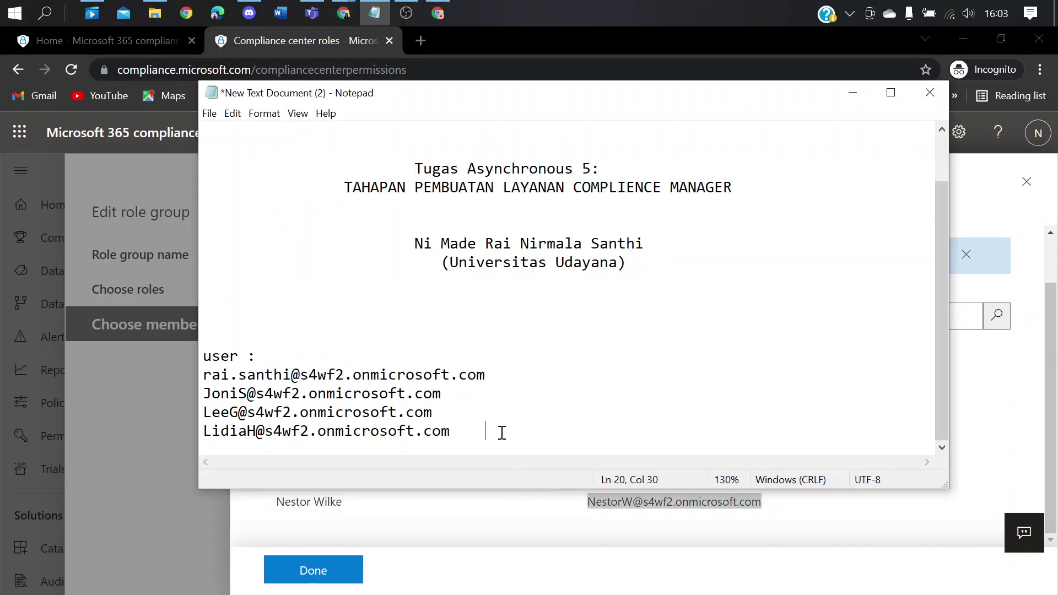
{"action": "key", "text": "Return"}
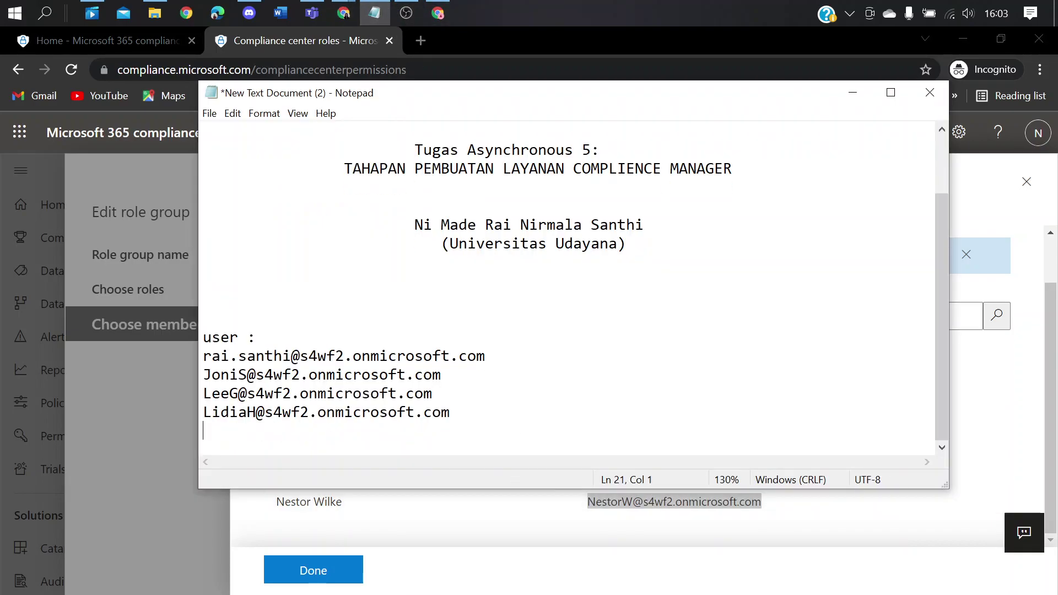
{"action": "key", "text": "ctrl+v"}
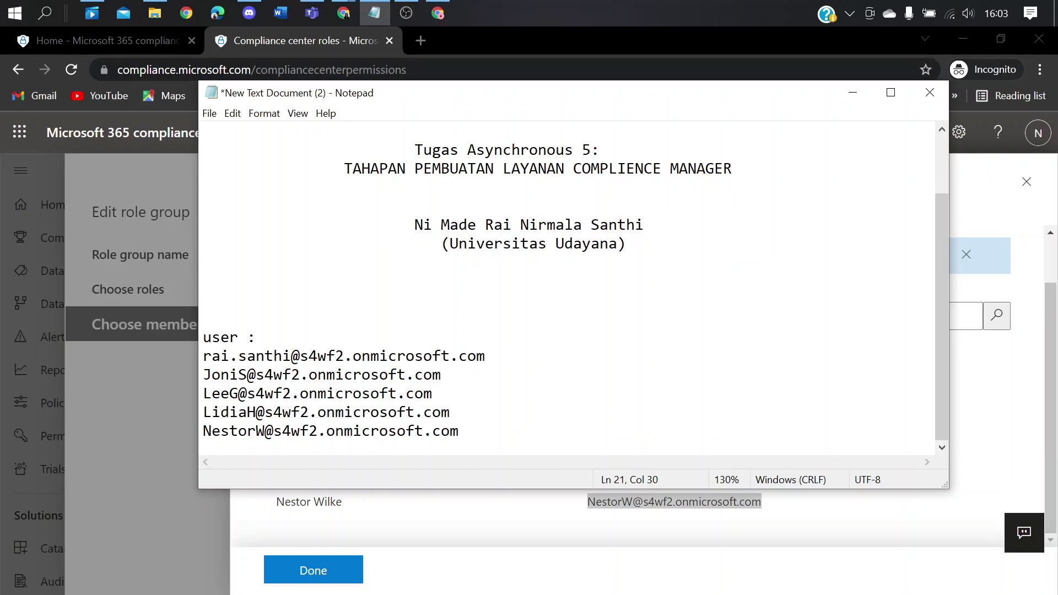
Return to the Choose members pane, save the updated Compliance Manager Contributors membership and close the role group details
{"action": "left_click", "coordinate": [841, 38]}
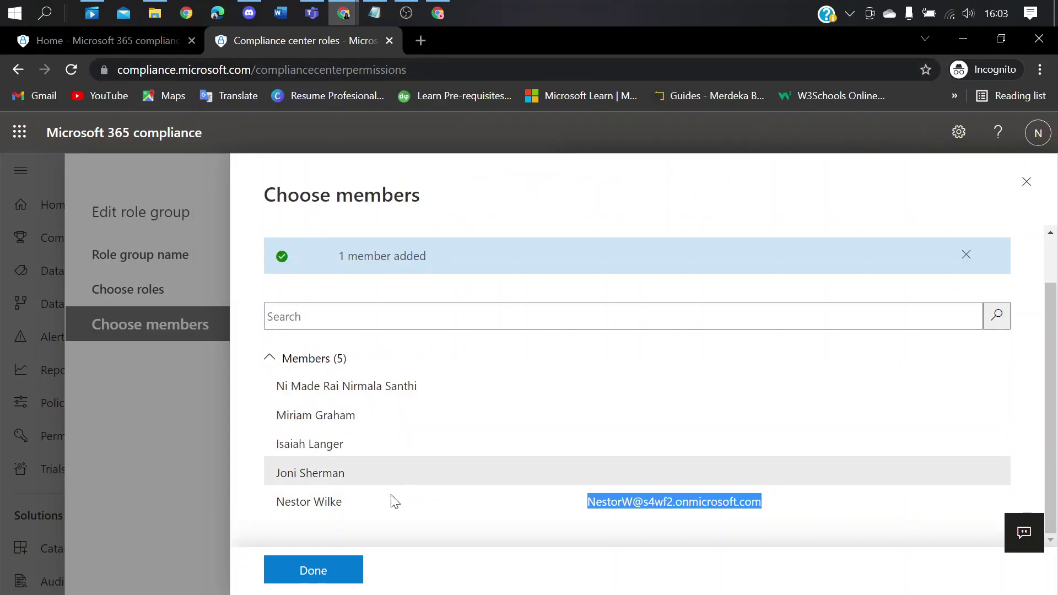
{"action": "left_click", "coordinate": [325, 576]}
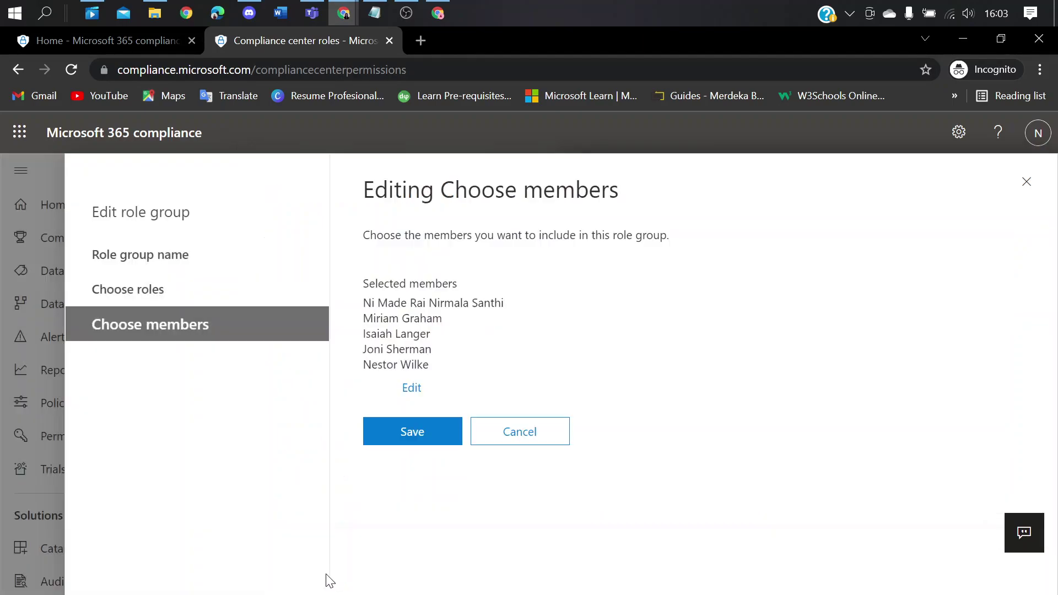
{"action": "left_click", "coordinate": [422, 440]}
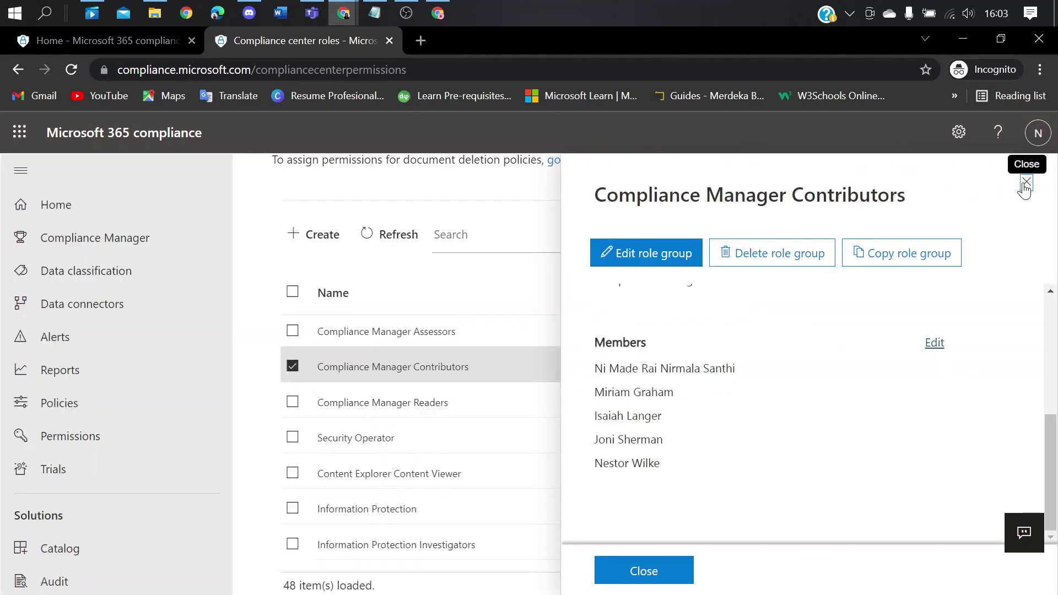
{"action": "left_click", "coordinate": [665, 575]}
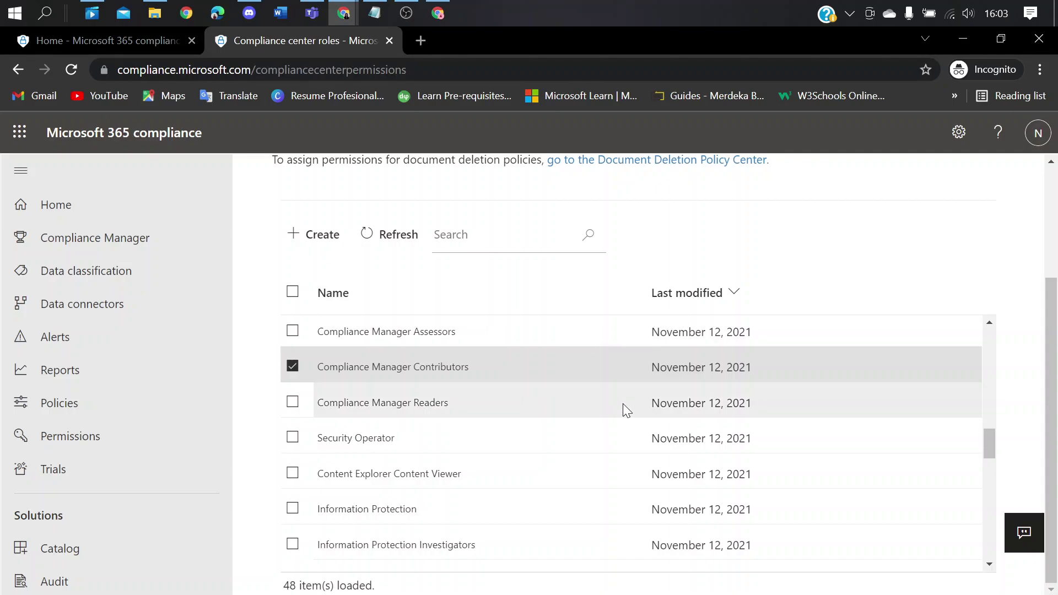
{"action": "scroll", "coordinate": [29, 457], "scroll_direction": "down", "scroll_amount": 6}
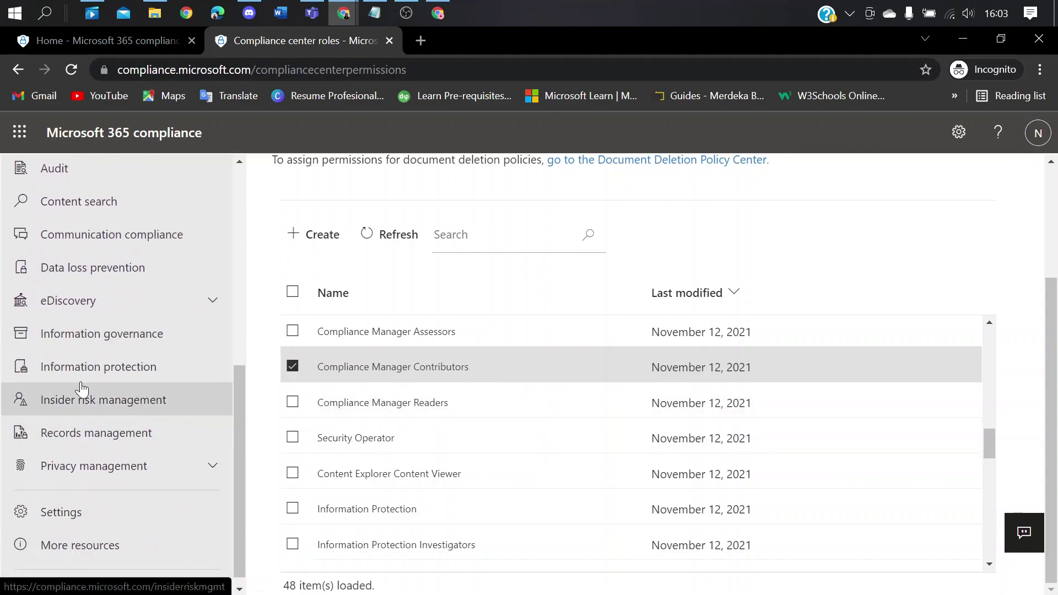
{"action": "scroll", "coordinate": [181, 365], "scroll_direction": "up", "scroll_amount": 1}
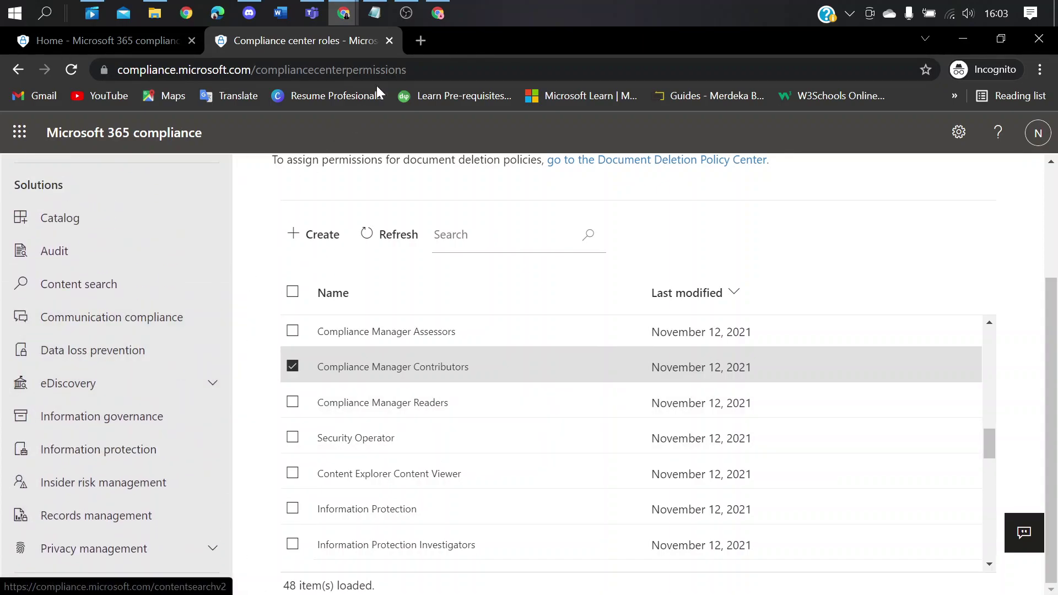
{"action": "left_click", "coordinate": [447, 15]}
{"action": "left_click", "coordinate": [447, 15]}
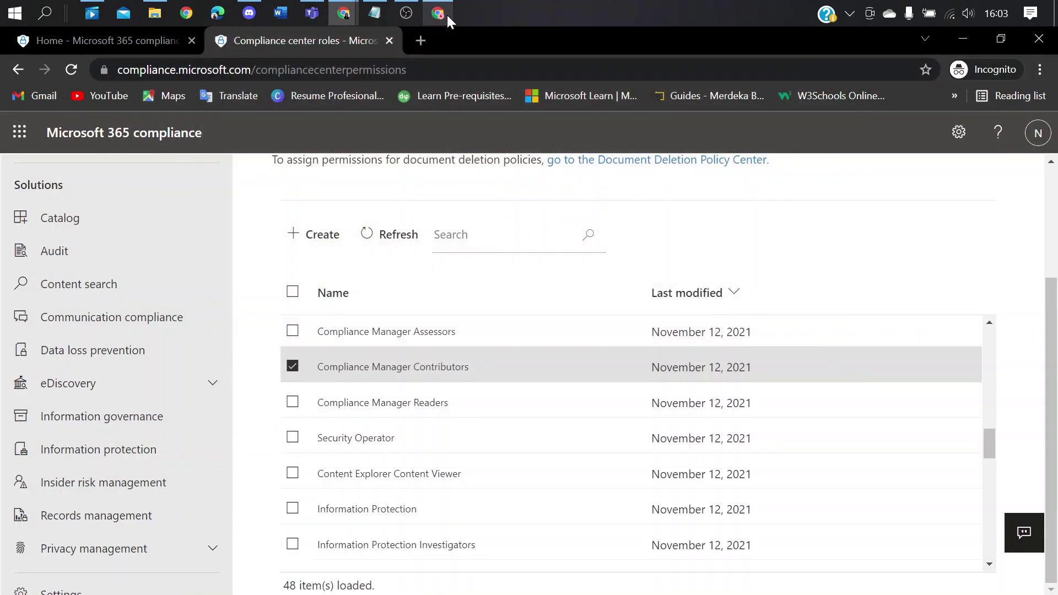
{"action": "left_click", "coordinate": [447, 15]}
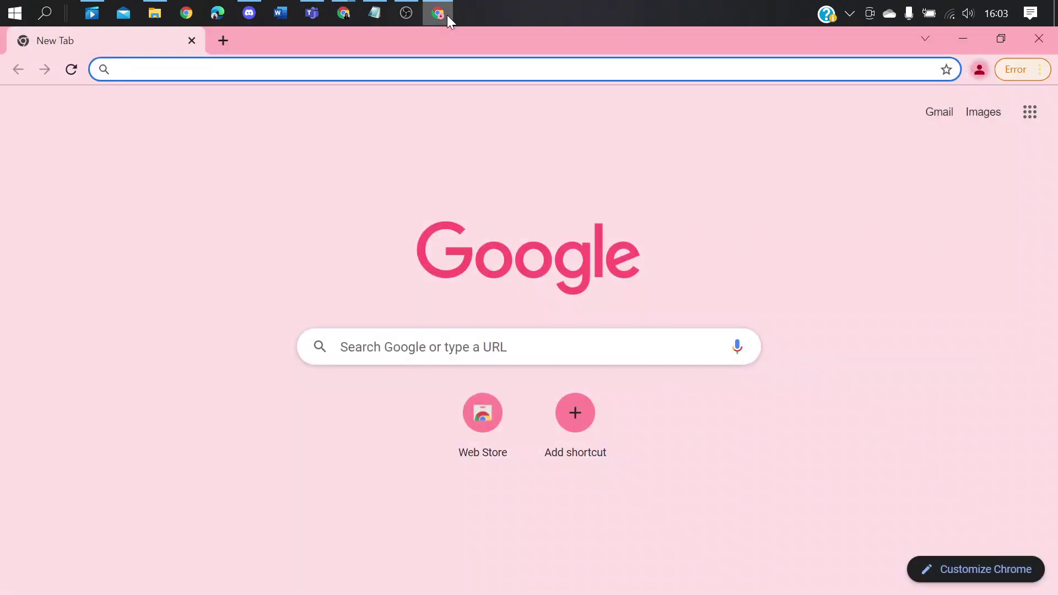
Switch to the Get started with Compliance Manager article and copy the link address of the Microsoft 365 compliance center from its Sign in section
{"action": "mouse_move", "coordinate": [351, 18]}
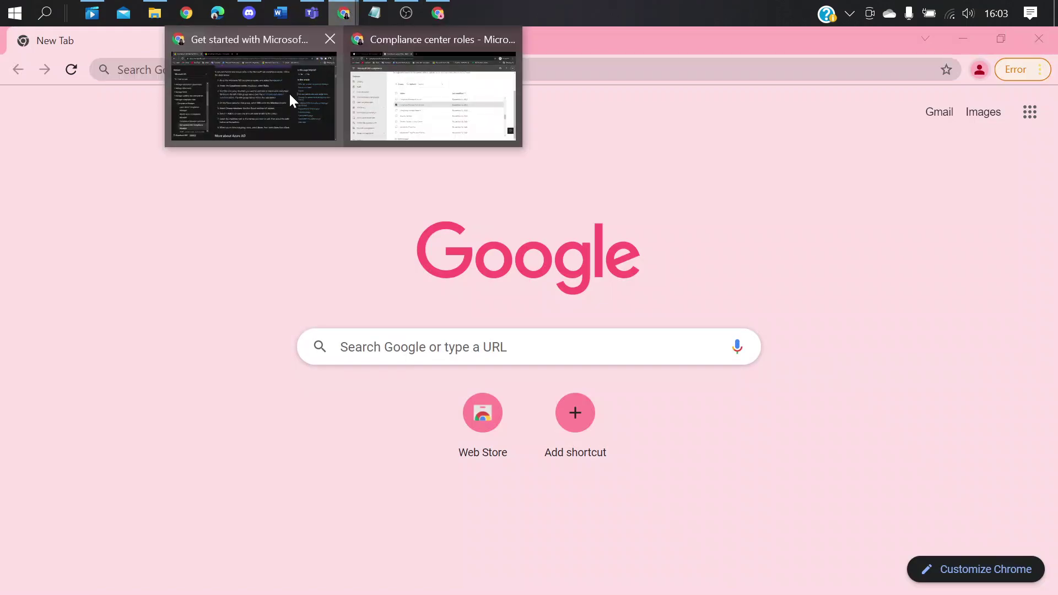
{"action": "left_click", "coordinate": [289, 91]}
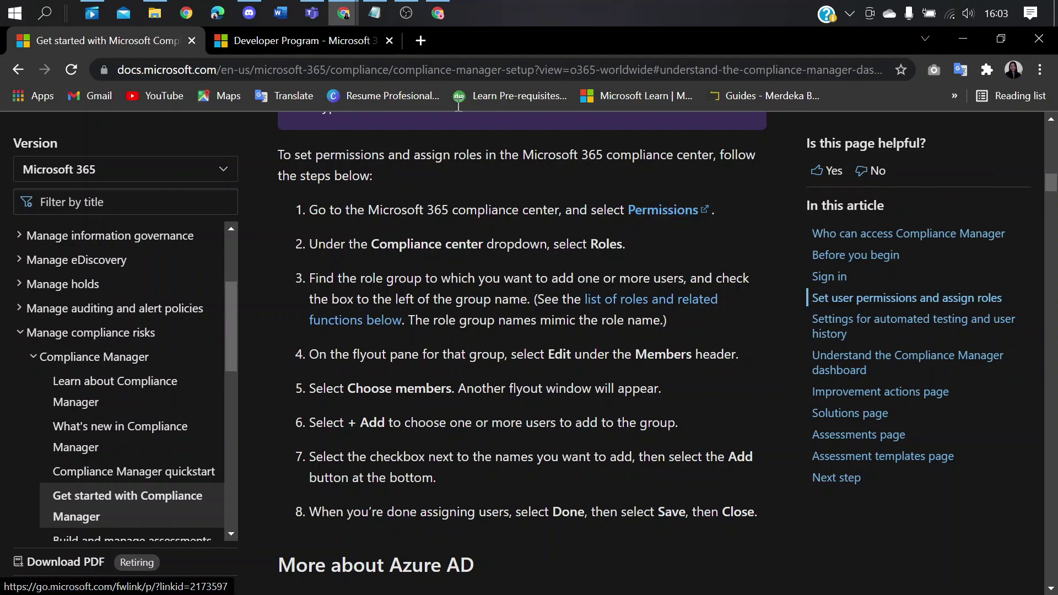
{"action": "scroll", "coordinate": [448, 229], "scroll_direction": "up", "scroll_amount": 9}
{"action": "scroll", "coordinate": [458, 239], "scroll_direction": "up", "scroll_amount": 3}
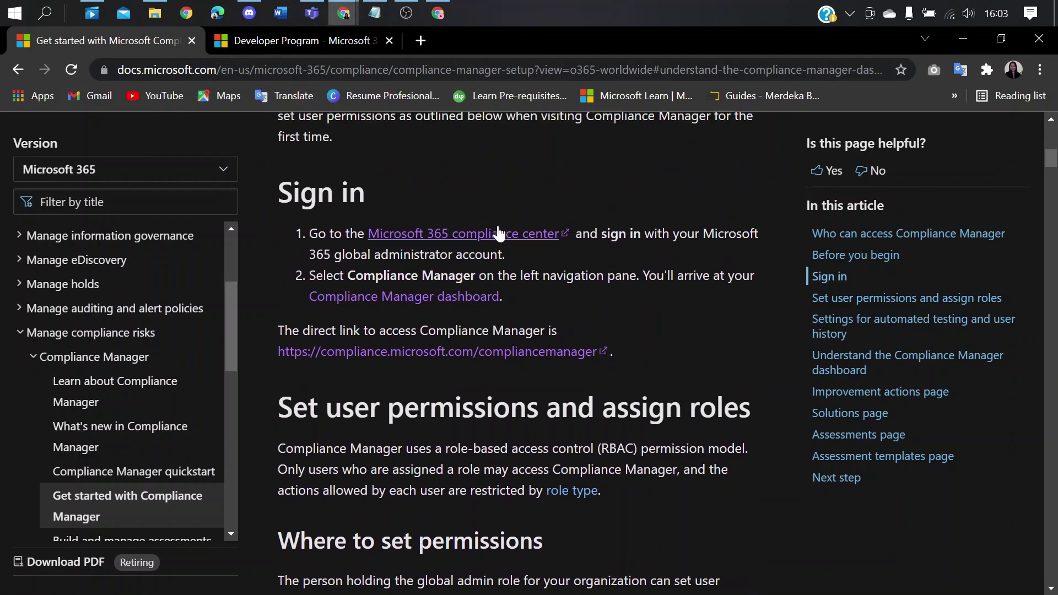
{"action": "right_click", "coordinate": [499, 235]}
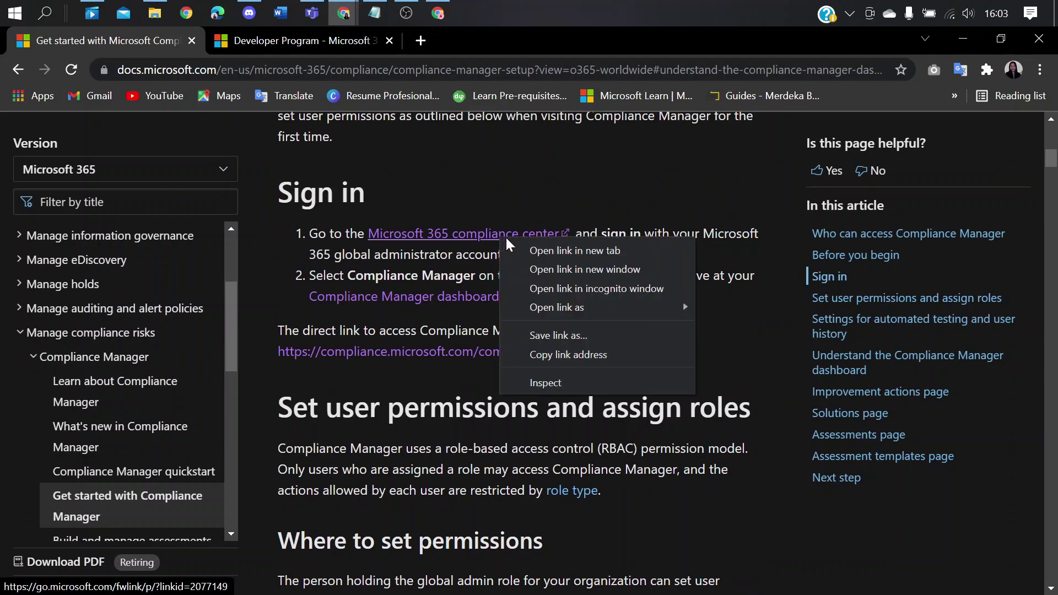
{"action": "left_click", "coordinate": [609, 355]}
Switch to the Chrome window of the test profile and open the copied compliance center address in its empty tab
{"action": "left_click", "coordinate": [438, 13]}
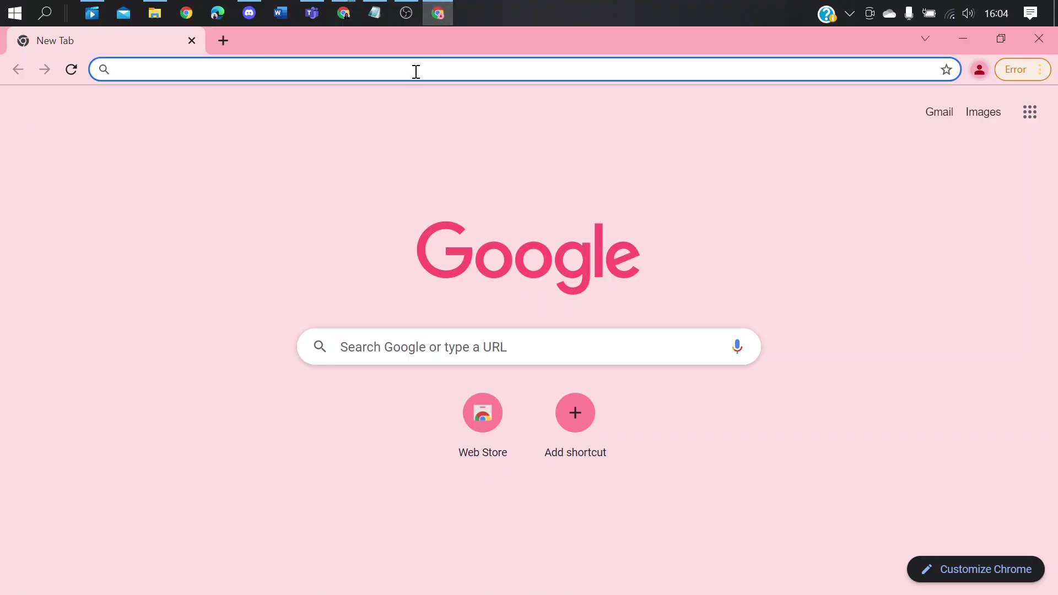
{"action": "key", "text": "ctrl+v"}
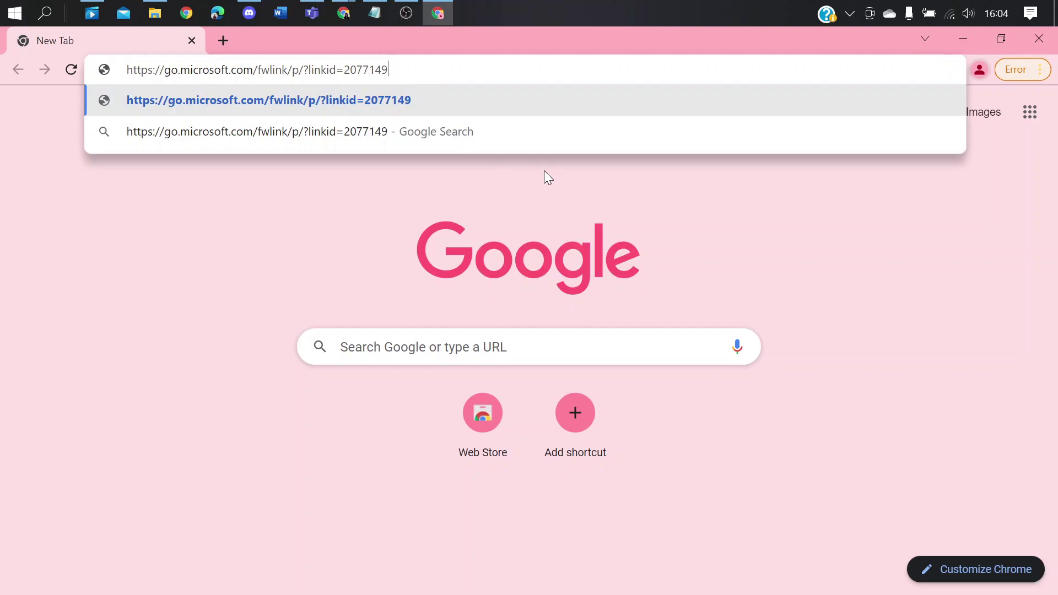
{"action": "key", "text": "Return"}
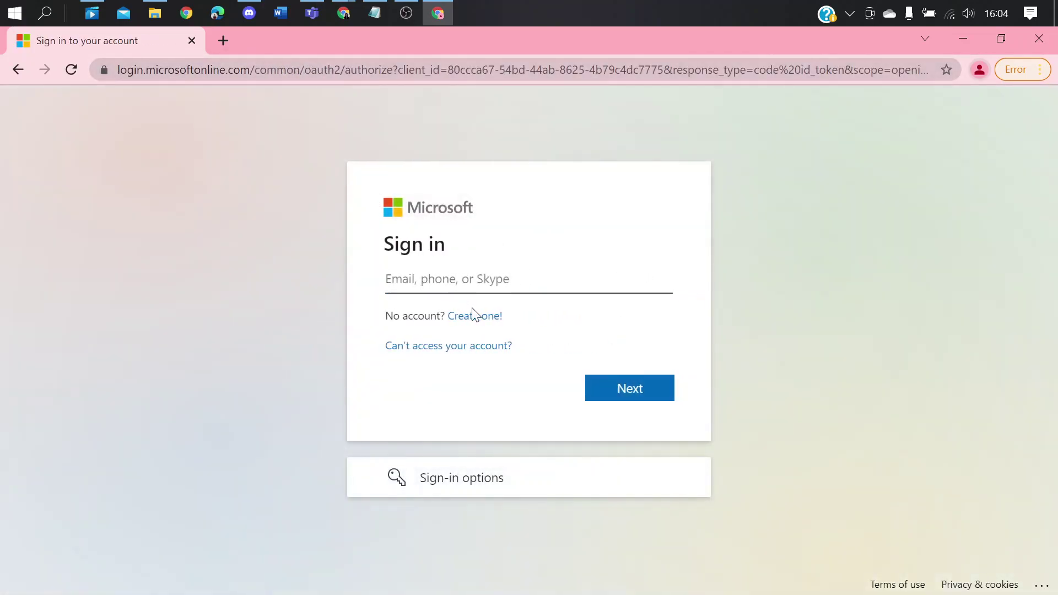
Switch to Notepad and copy the last e-mail address in the user list
{"action": "left_click", "coordinate": [437, 13]}
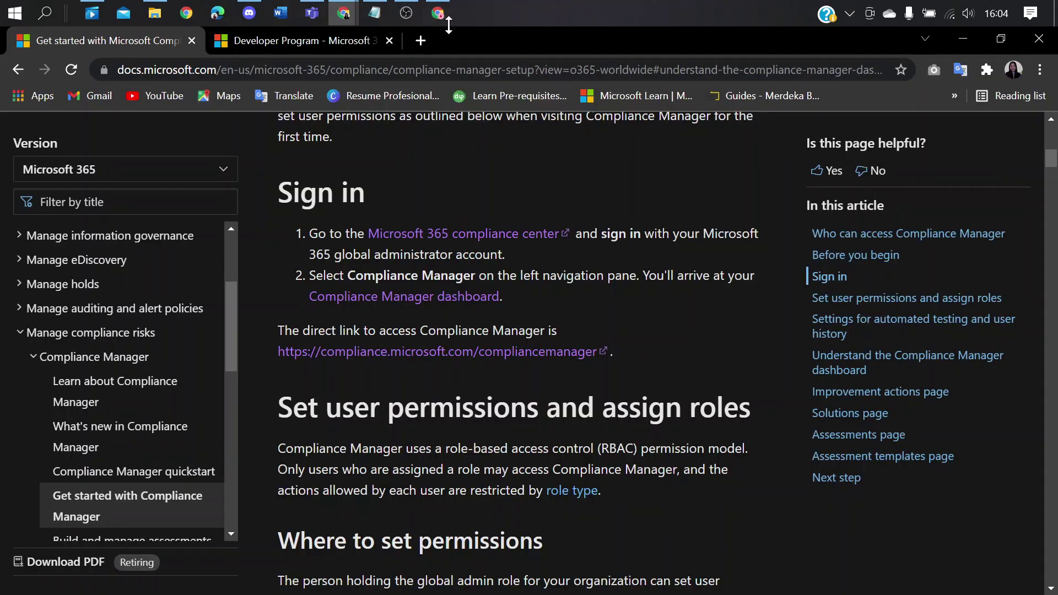
{"action": "left_click", "coordinate": [374, 13]}
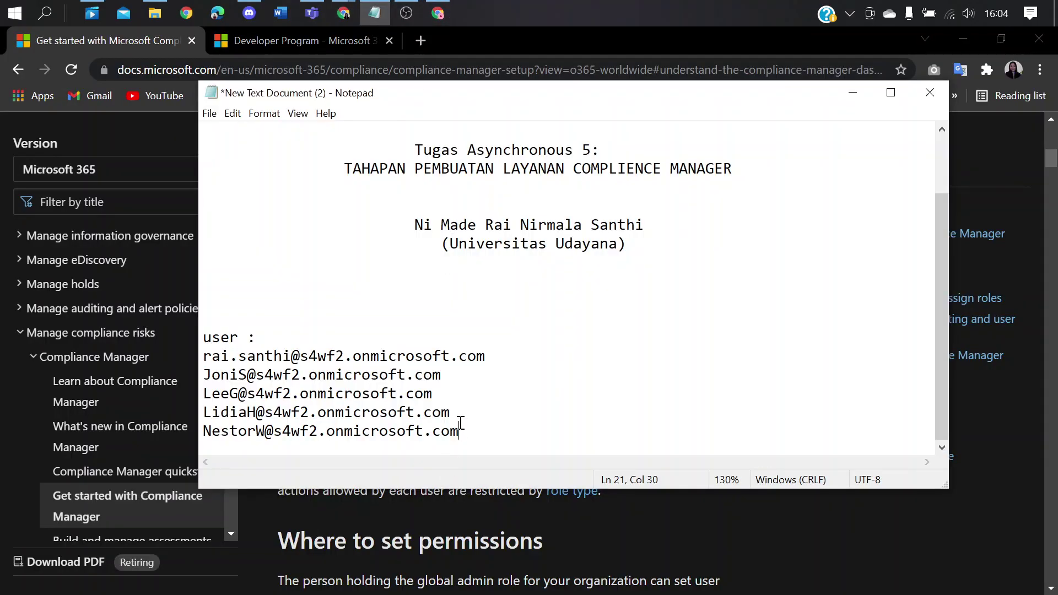
{"action": "left_click_drag", "start_coordinate": [460, 430], "coordinate": [185, 447]}
{"action": "key", "text": "ctrl+c"}
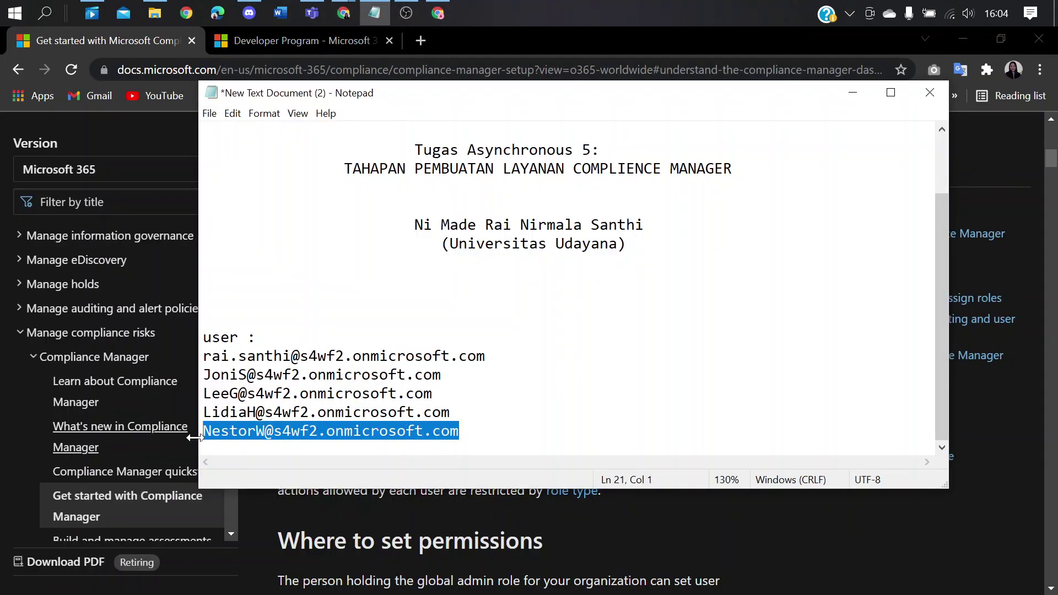
{"action": "right_click", "coordinate": [238, 431]}
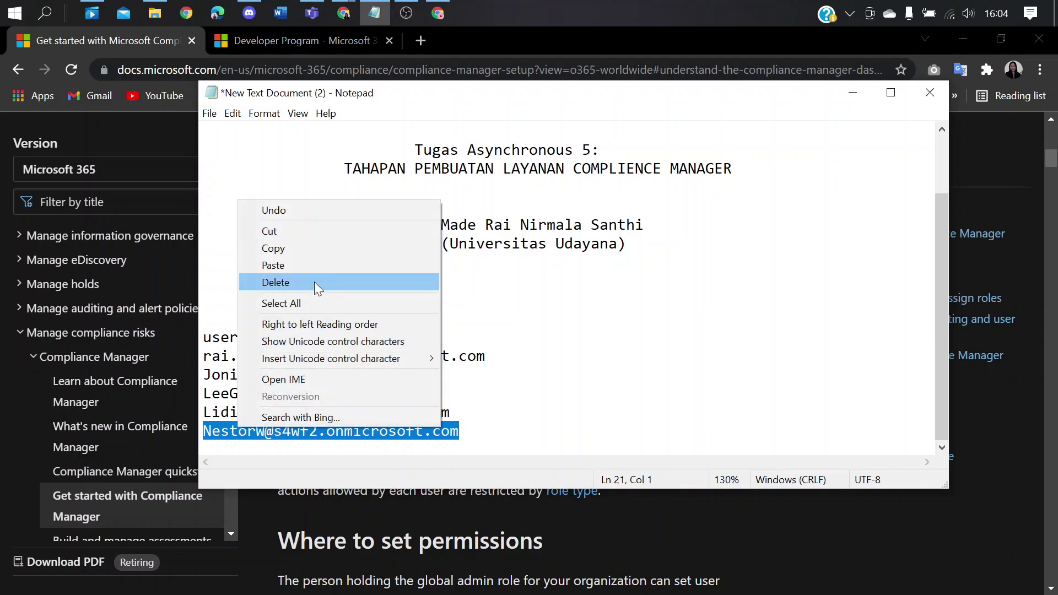
{"action": "left_click", "coordinate": [307, 249]}
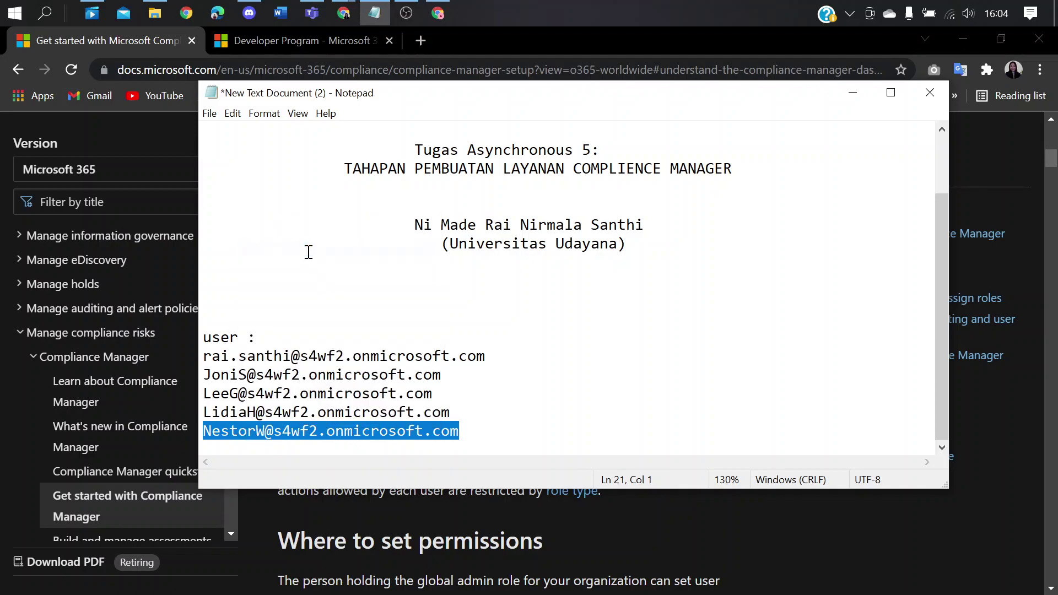
Sign in to Microsoft with the copied e-mail address and the account password, saving the password in Chrome and skipping the account protection setup for now
{"action": "left_click", "coordinate": [450, 9]}
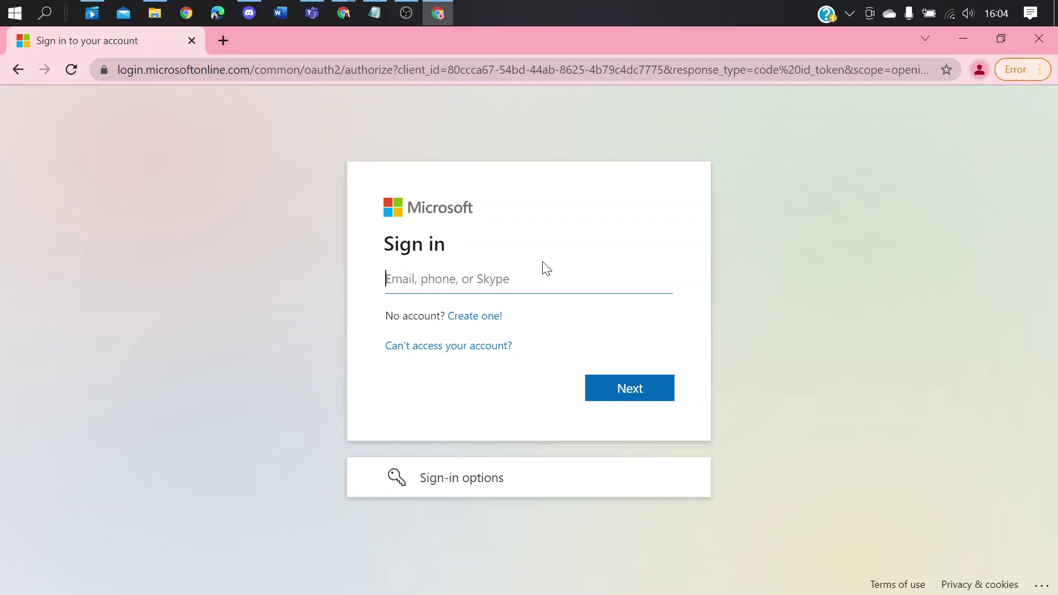
{"action": "key", "text": "ctrl+v"}
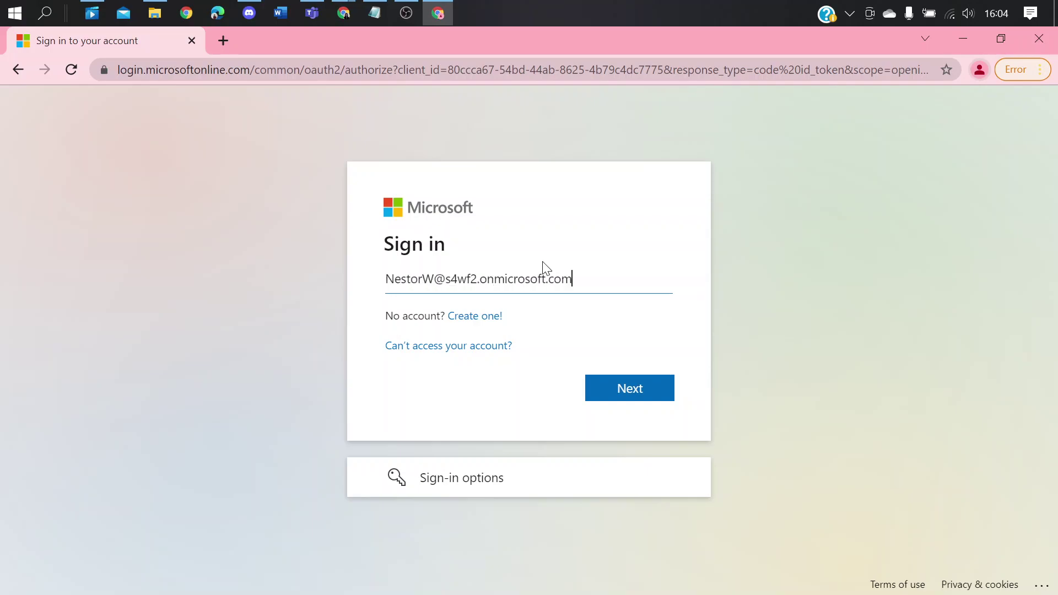
{"action": "left_click", "coordinate": [624, 393]}
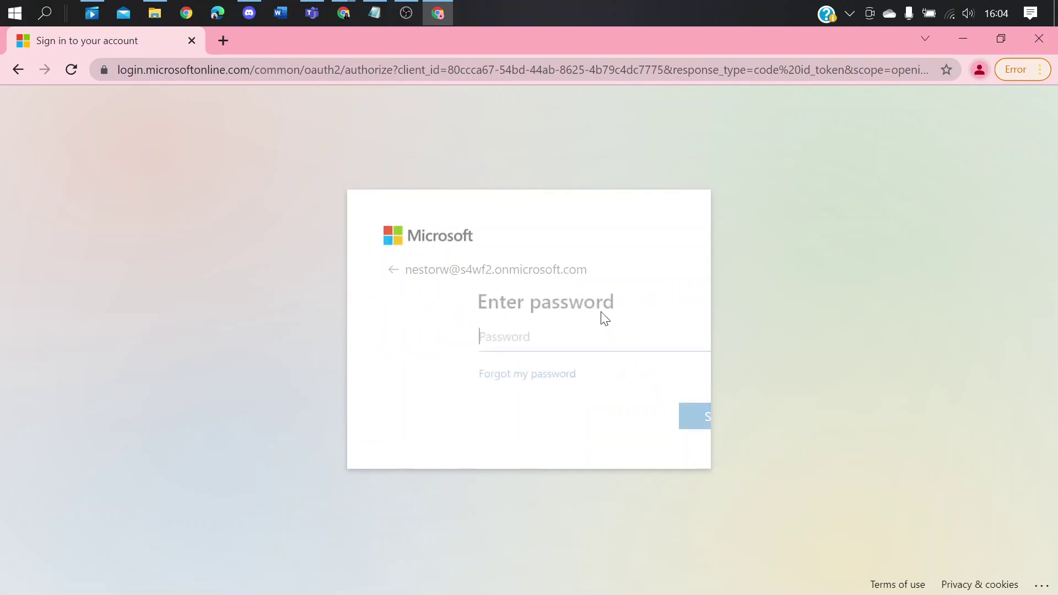
{"action": "type", "text": "•"}
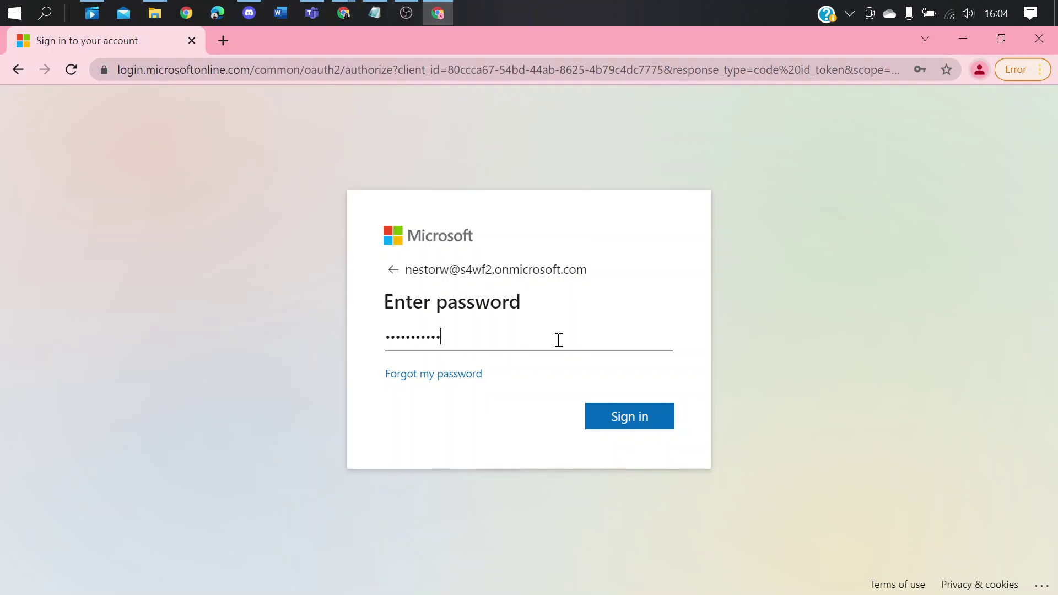
{"action": "left_click", "coordinate": [595, 427]}
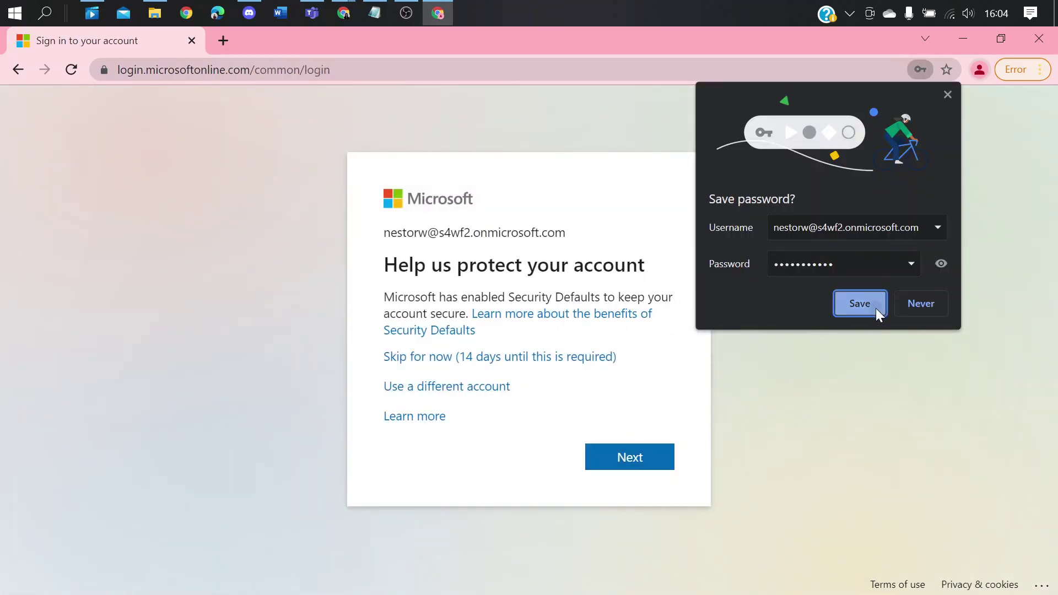
{"action": "left_click", "coordinate": [878, 304]}
{"action": "left_click", "coordinate": [578, 357]}
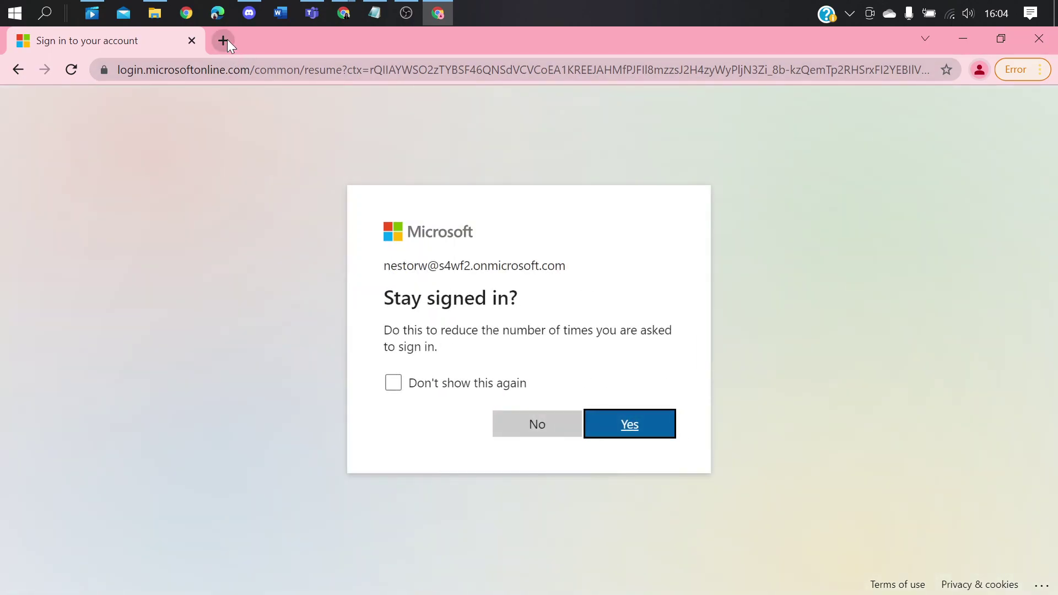
Open a separate Guest window in Chrome from the list of other profiles
{"action": "right_click", "coordinate": [227, 40]}
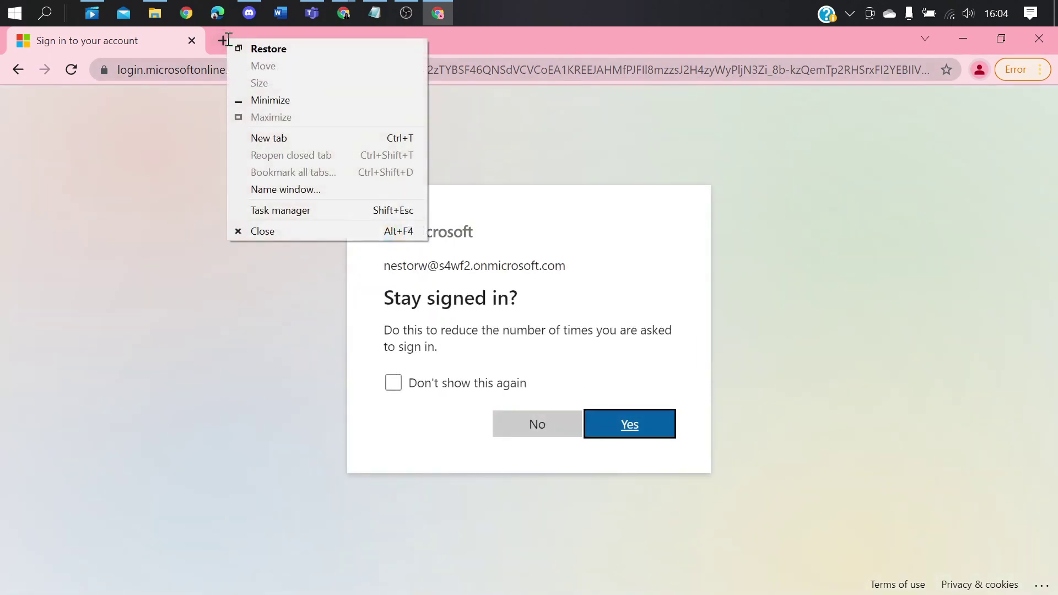
{"action": "left_click", "coordinate": [980, 70]}
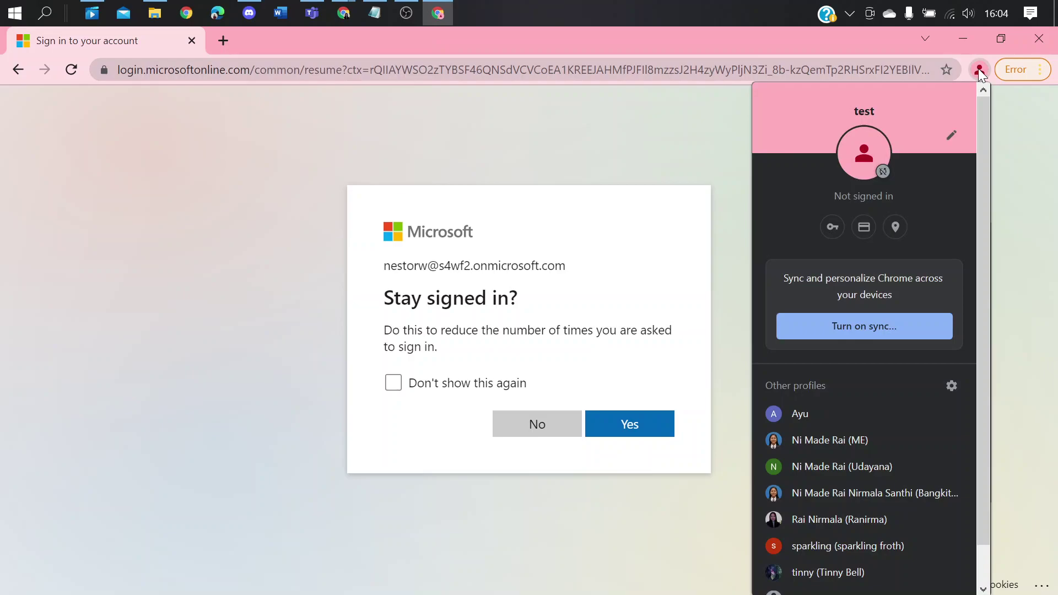
{"action": "scroll", "coordinate": [882, 287], "scroll_direction": "down", "scroll_amount": 1}
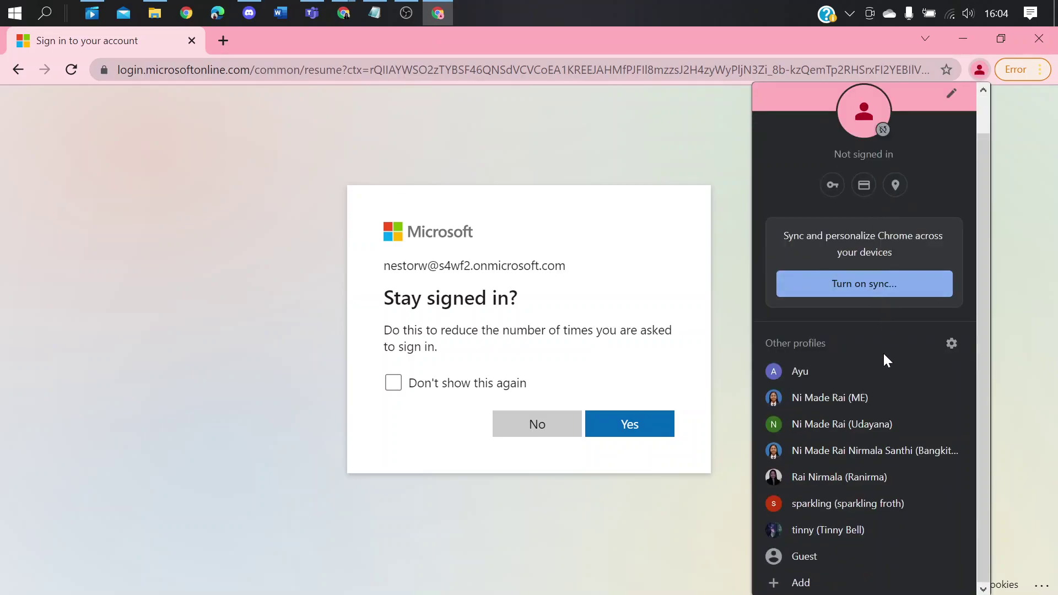
{"action": "left_click", "coordinate": [799, 557]}
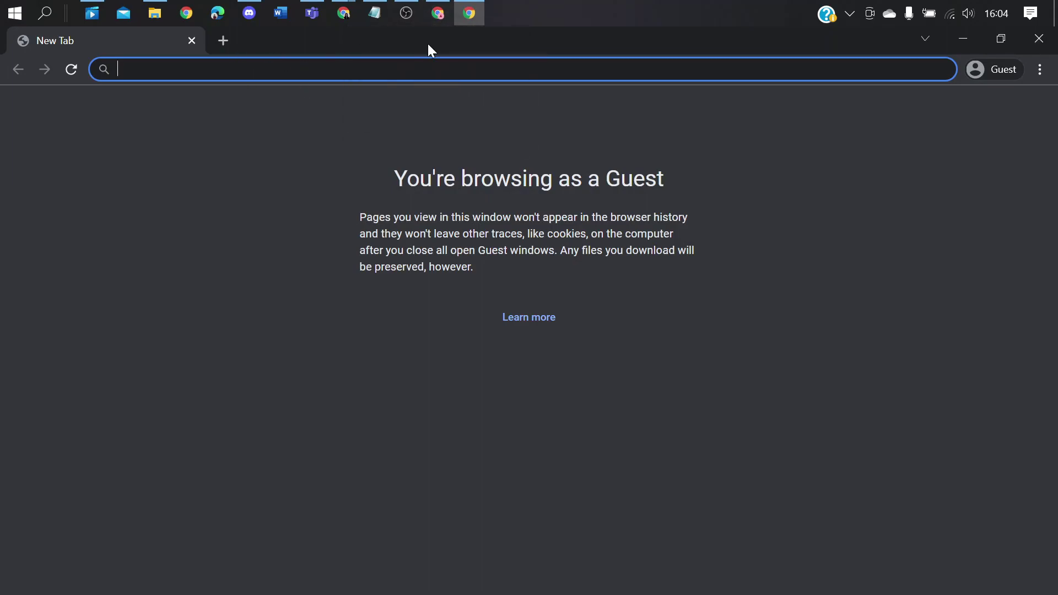
Return to the test profile window and choose to stay signed in to the Microsoft account
{"action": "left_click", "coordinate": [444, 23]}
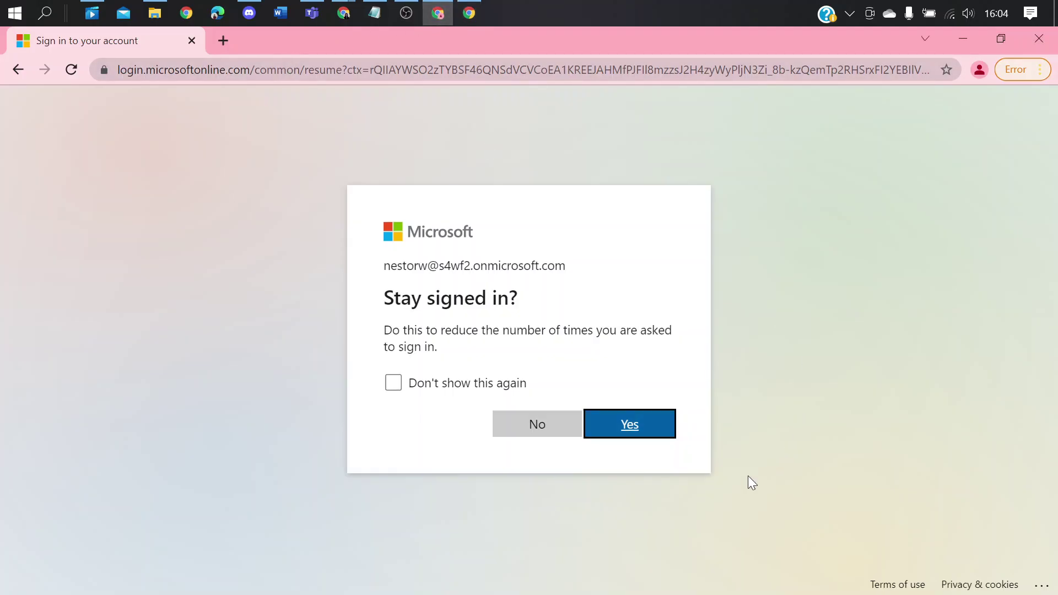
{"action": "left_click", "coordinate": [621, 432]}
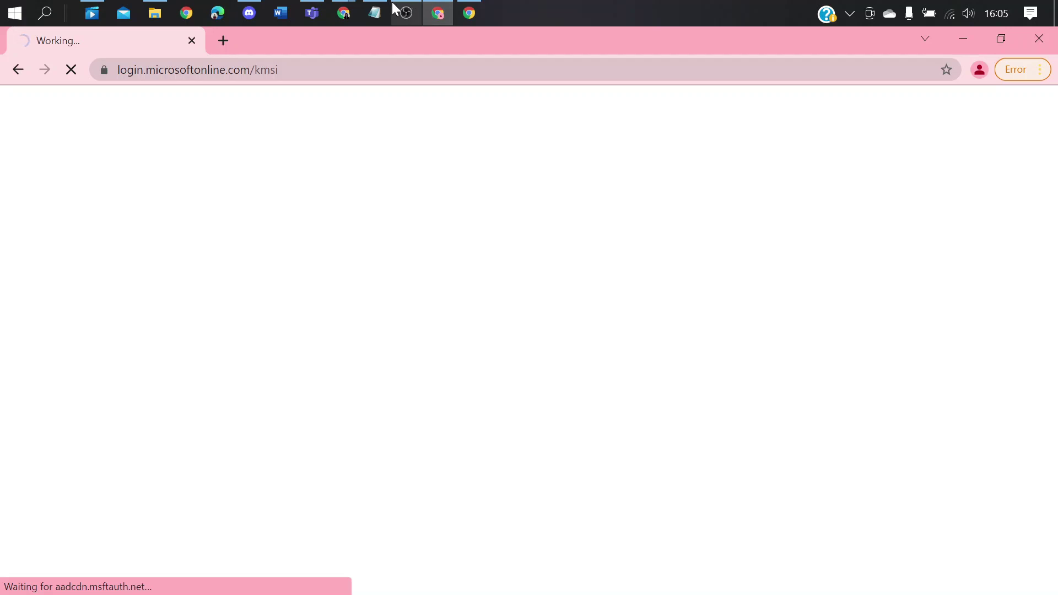
Copy the Microsoft 365 compliance center link from the Compliance Manager documentation page and open it in the Guest window
{"action": "mouse_move", "coordinate": [346, 8]}
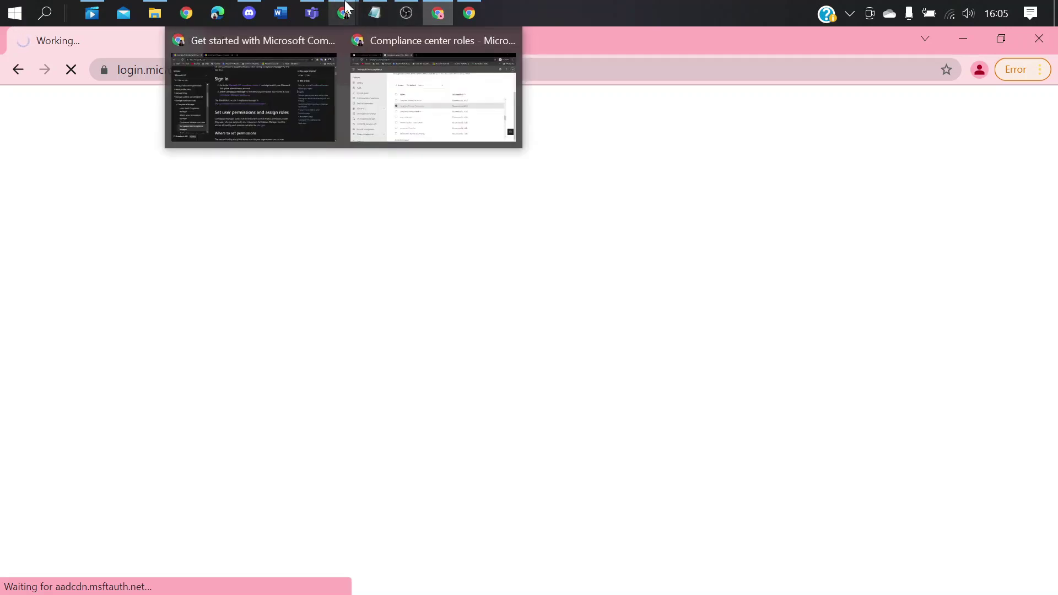
{"action": "left_click", "coordinate": [375, 13]}
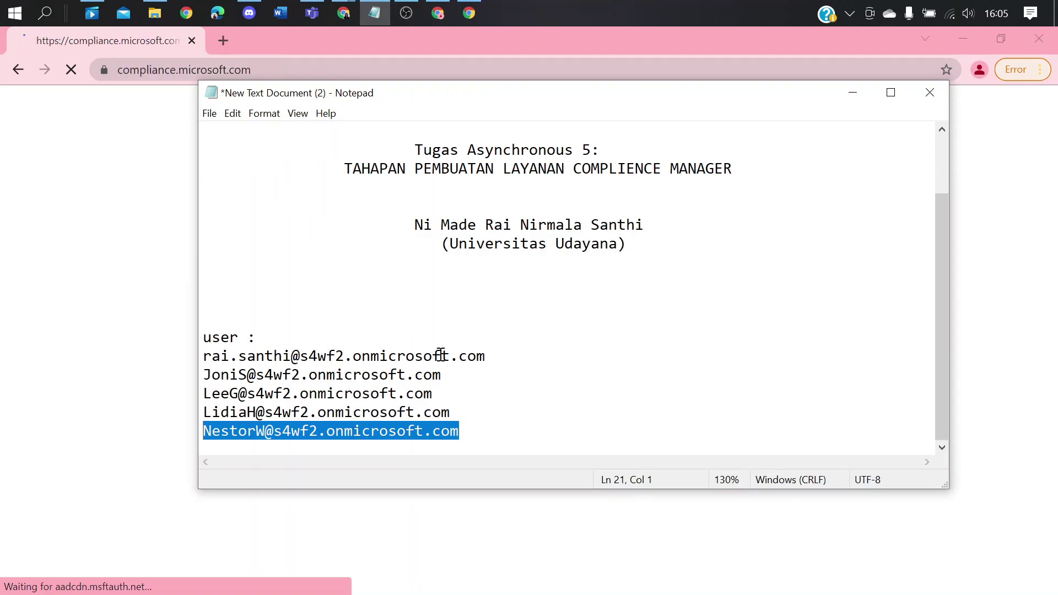
{"action": "mouse_move", "coordinate": [344, 7]}
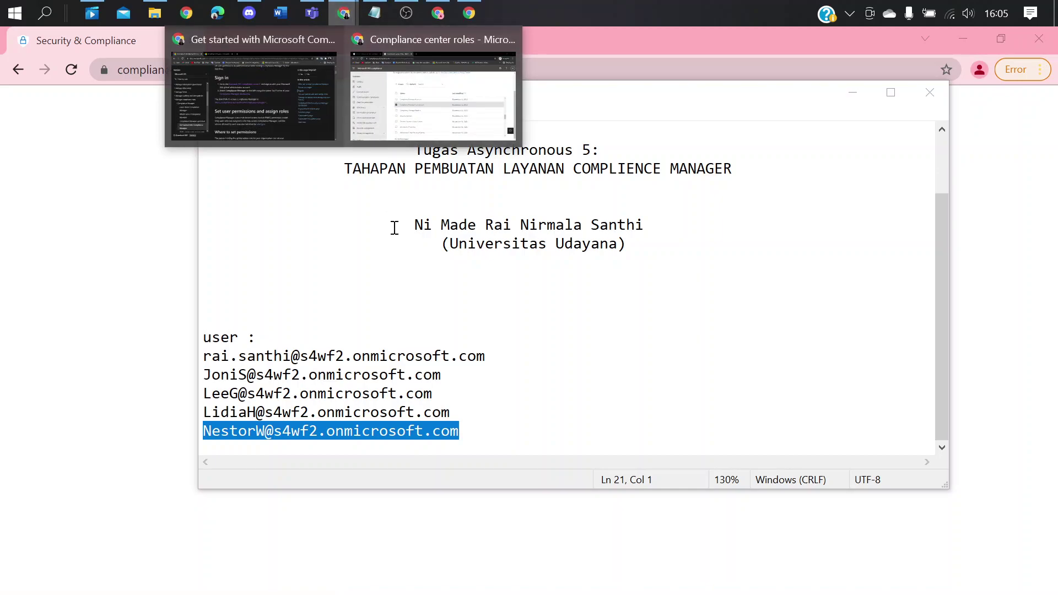
{"action": "left_click", "coordinate": [298, 104]}
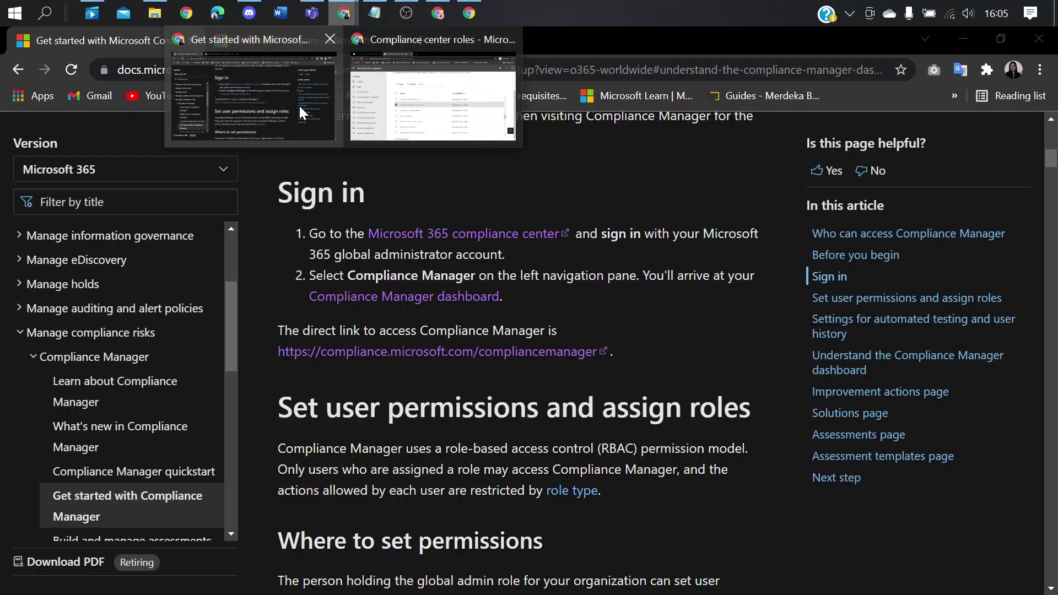
{"action": "right_click", "coordinate": [527, 235]}
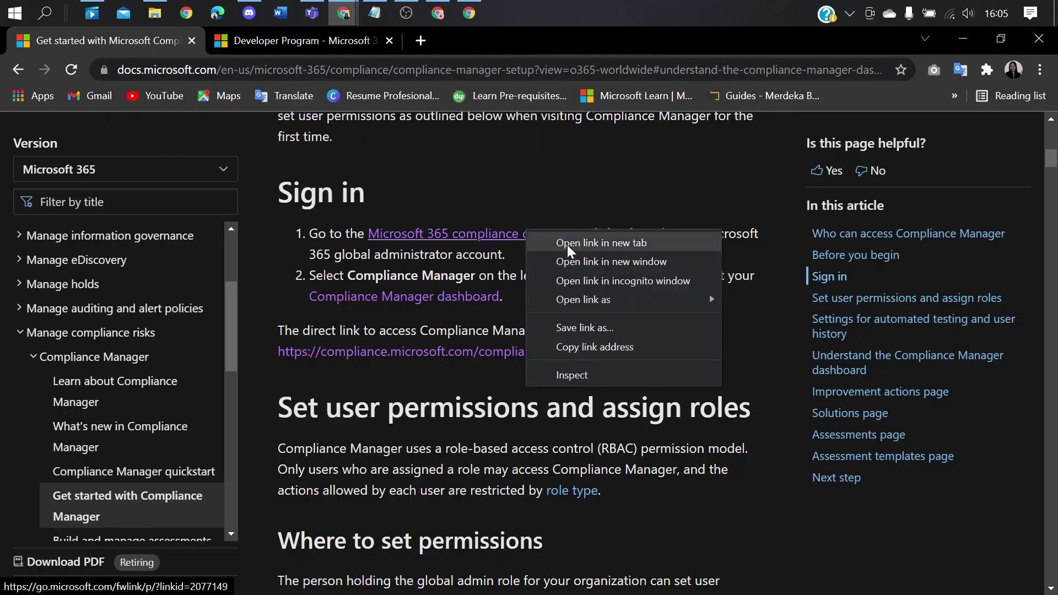
{"action": "left_click", "coordinate": [622, 351]}
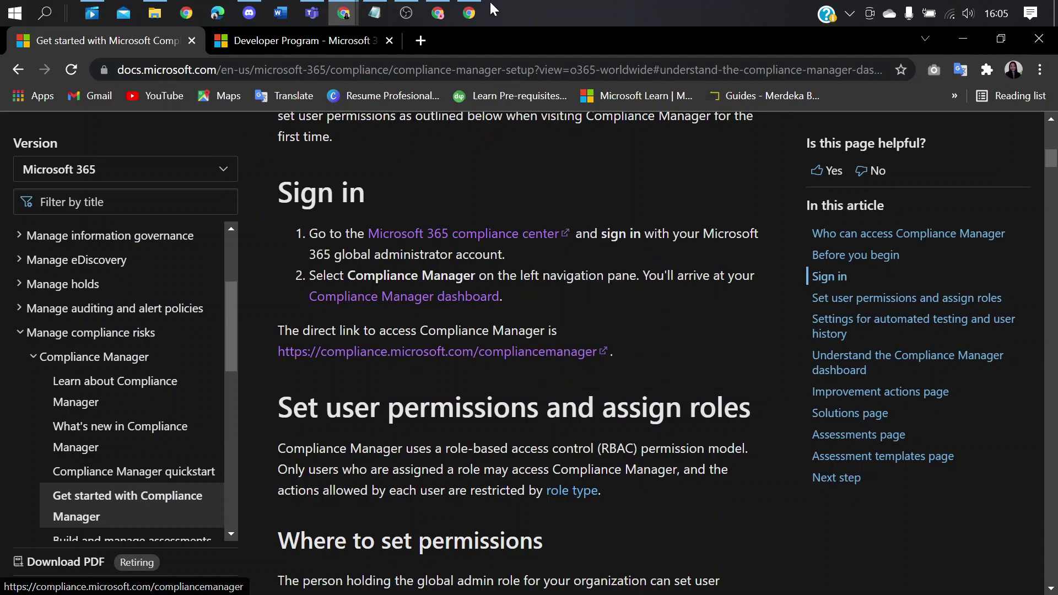
{"action": "left_click", "coordinate": [469, 13]}
{"action": "key", "text": "ctrl+v"}
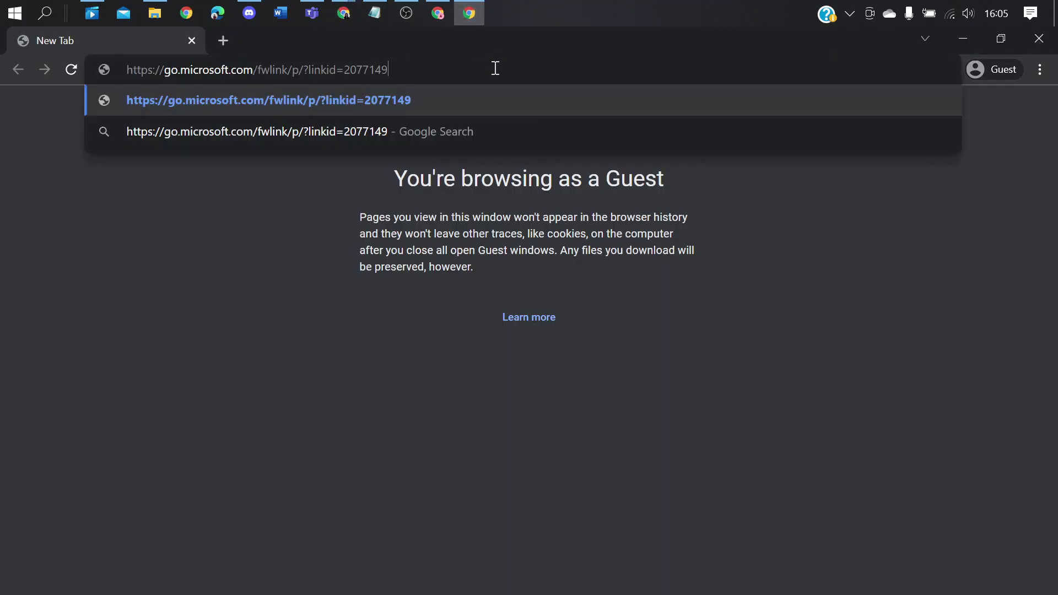
{"action": "key", "text": "Return"}
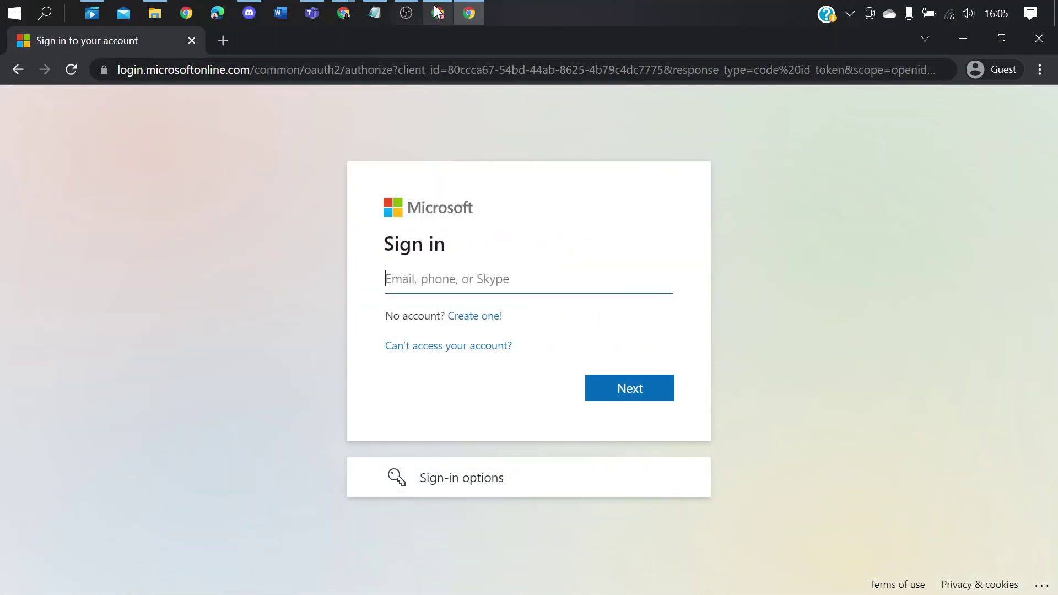
Copy the second-to-last e-mail address from the Notepad user list and submit it as the Microsoft sign-in name in the Guest window
{"action": "left_click", "coordinate": [376, 12]}
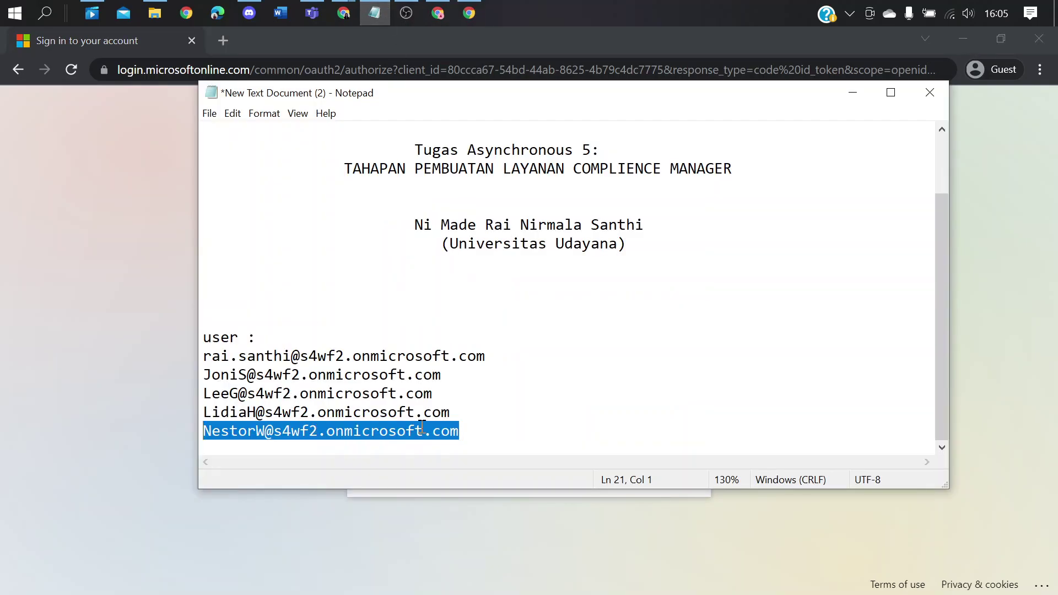
{"action": "left_click_drag", "start_coordinate": [461, 419], "coordinate": [202, 414]}
{"action": "right_click", "coordinate": [246, 409]}
{"action": "left_click", "coordinate": [387, 229]}
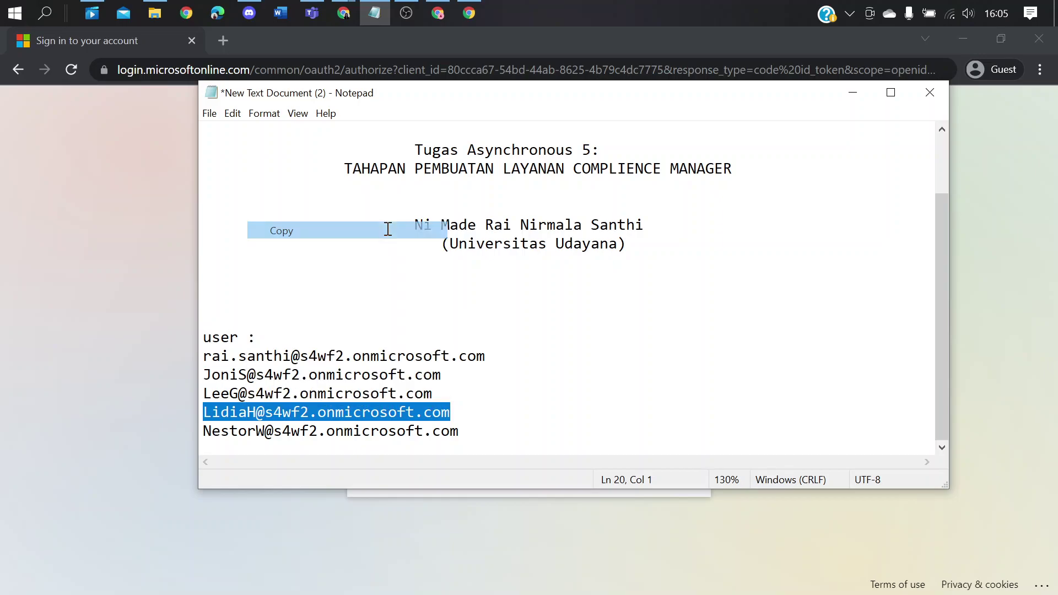
{"action": "left_click", "coordinate": [1044, 328]}
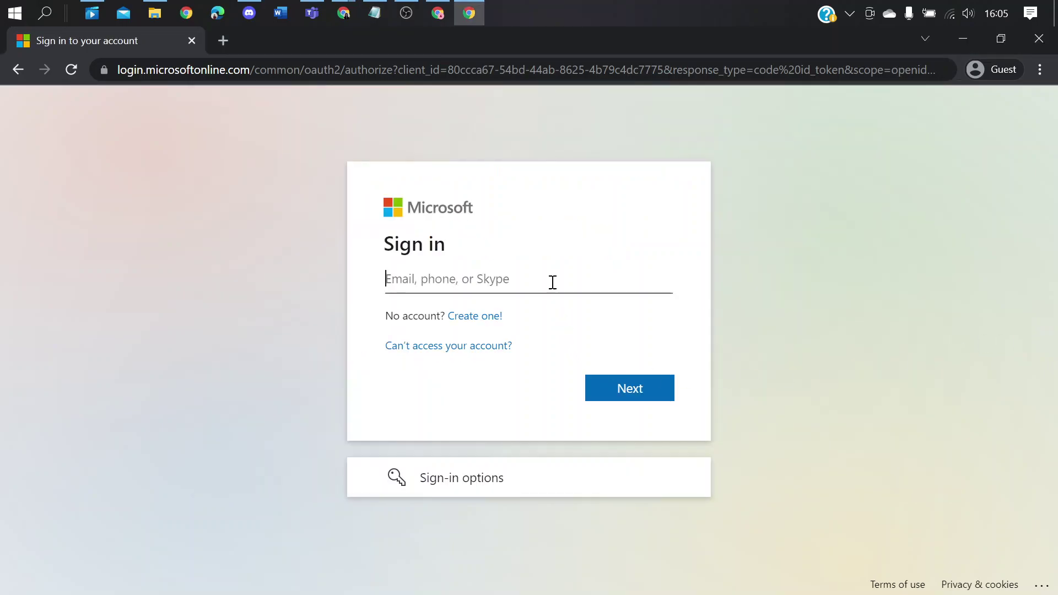
{"action": "key", "text": "ctrl+v"}
{"action": "left_click", "coordinate": [621, 392]}
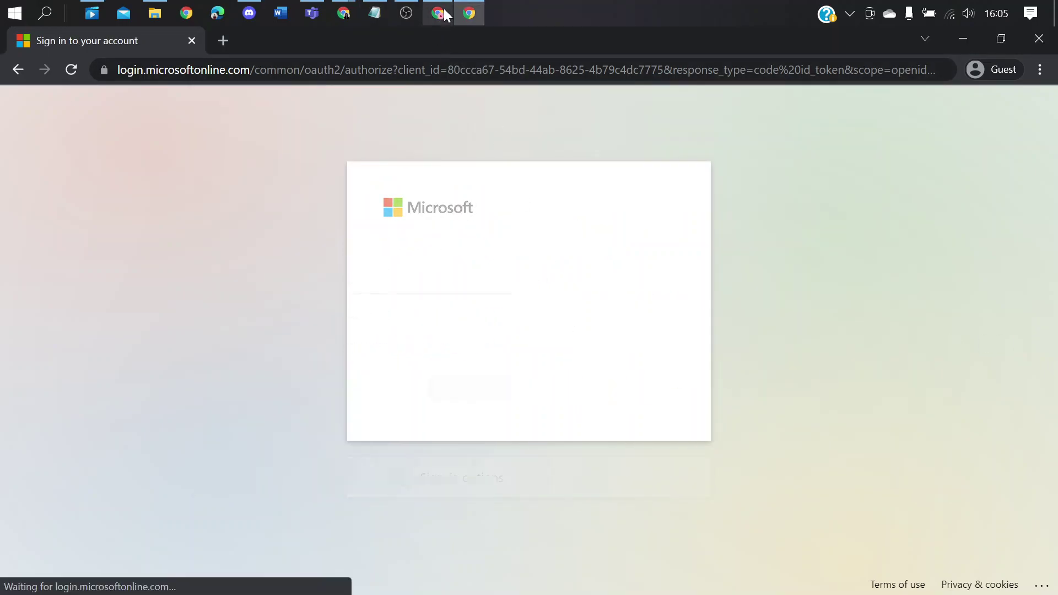
Sign in with the account password in the Guest window, skipping the account protection setup for now and choosing to stay signed in
{"action": "left_click", "coordinate": [445, 15]}
{"action": "left_click", "coordinate": [460, 13]}
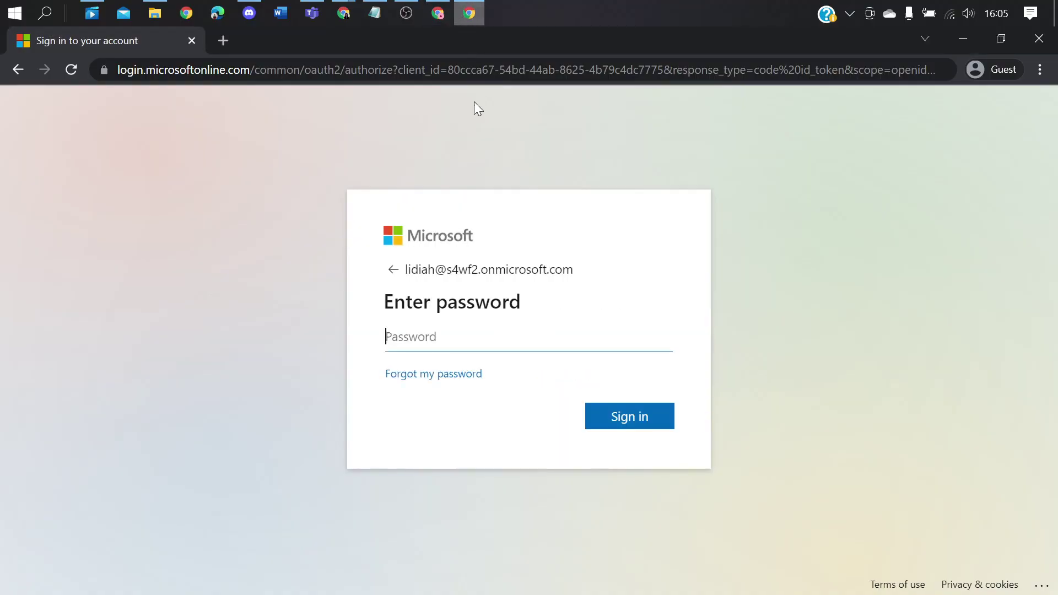
{"action": "type", "text": "••"}
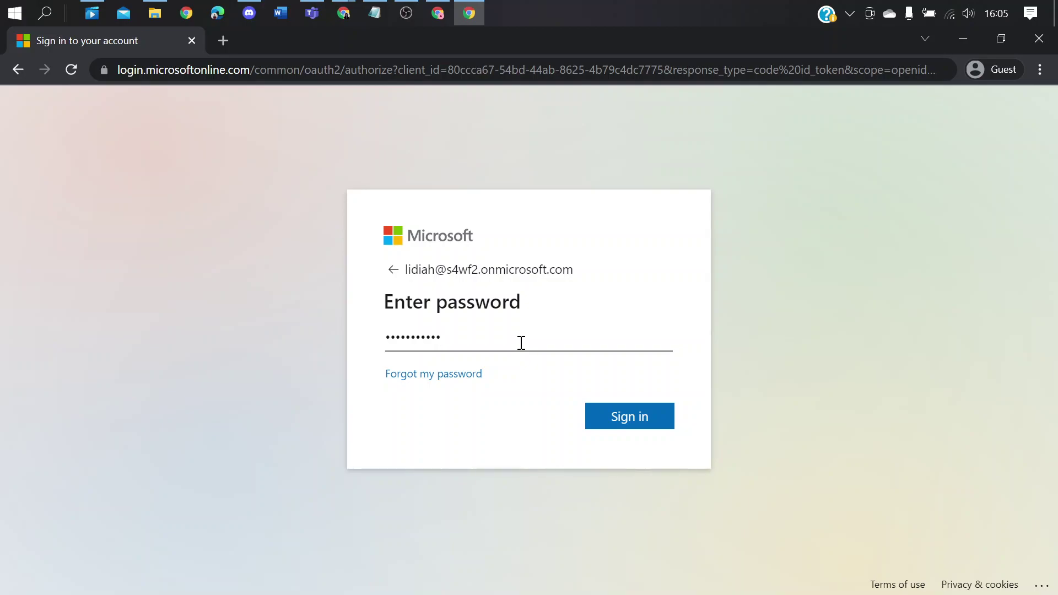
{"action": "left_click", "coordinate": [626, 414]}
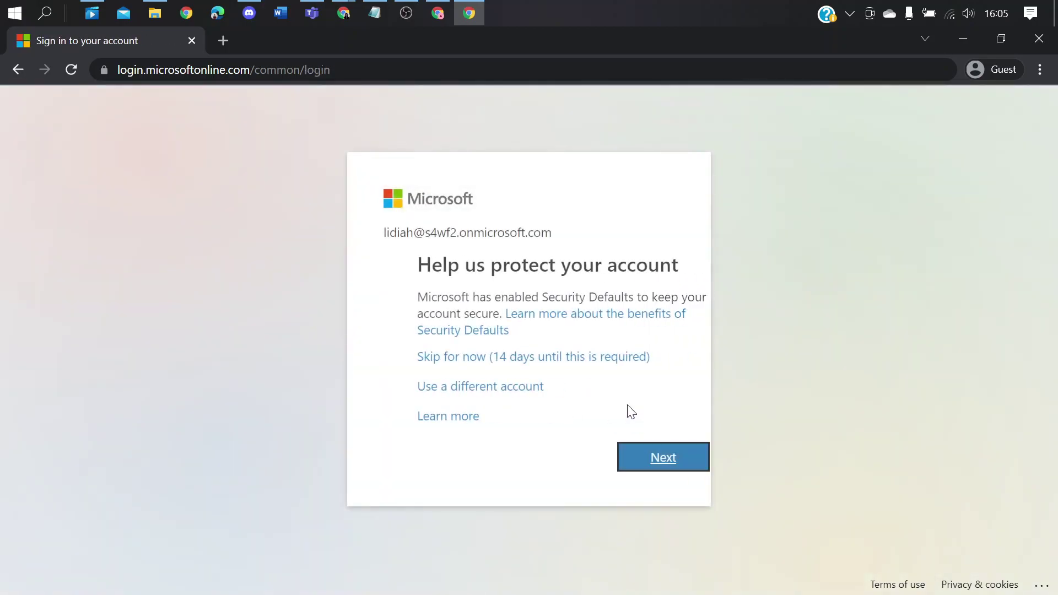
{"action": "left_click", "coordinate": [515, 362]}
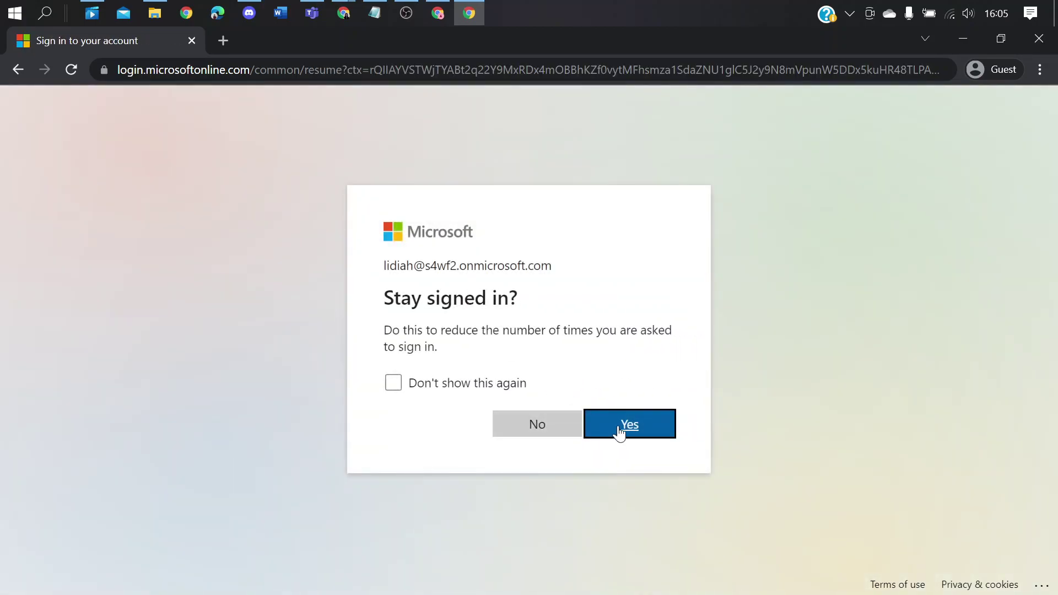
{"action": "left_click", "coordinate": [619, 426]}
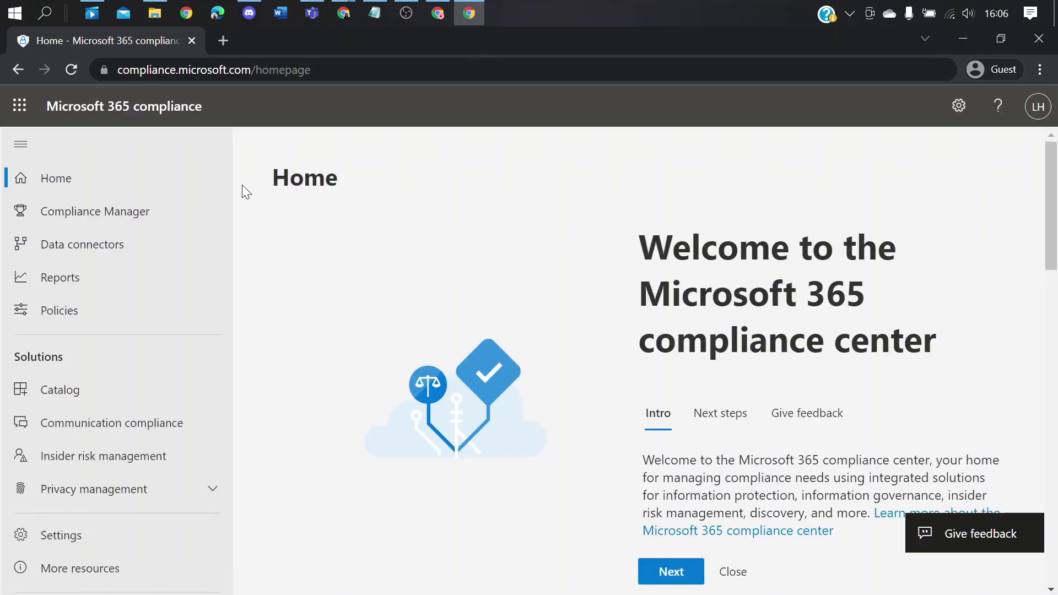
Advance the compliance center's welcome introduction to Next steps and close it on the Guest window's Home page
{"action": "scroll", "coordinate": [538, 259], "scroll_direction": "down", "scroll_amount": 5}
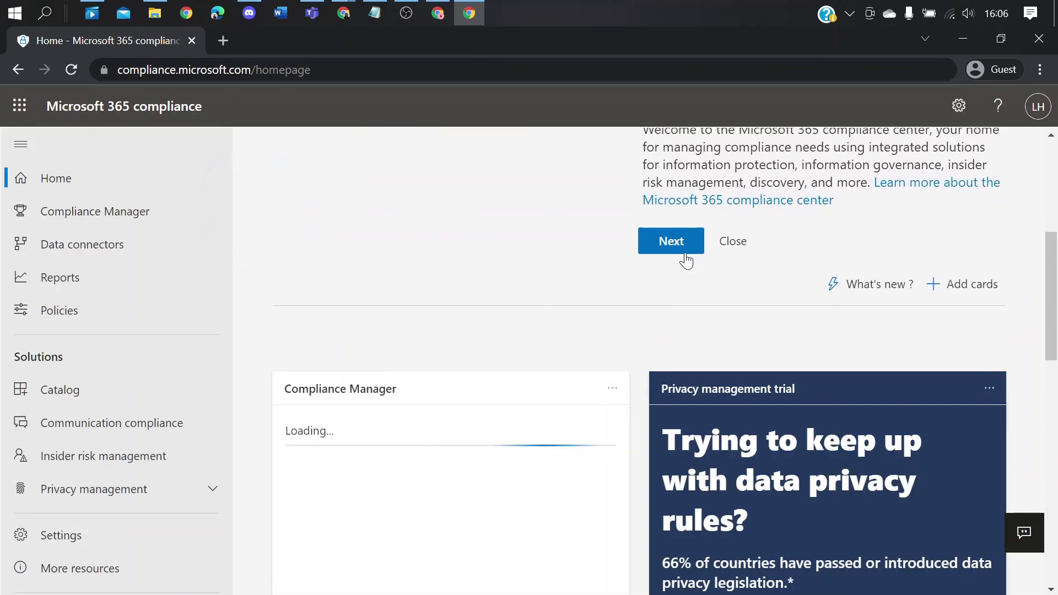
{"action": "left_click", "coordinate": [684, 255]}
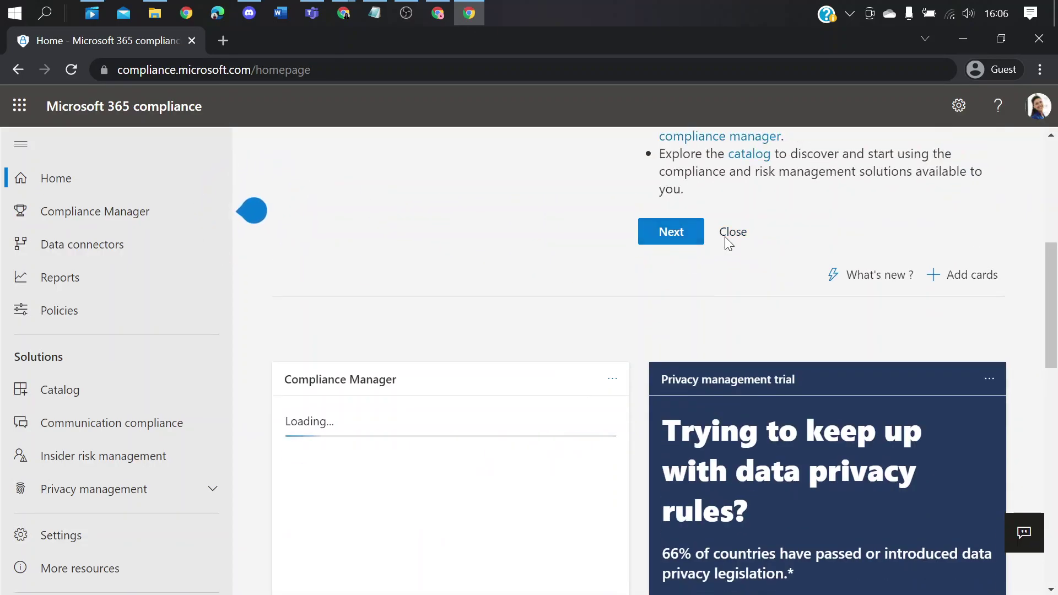
{"action": "left_click", "coordinate": [725, 236]}
{"action": "scroll", "coordinate": [130, 315], "scroll_direction": "down", "scroll_amount": 1}
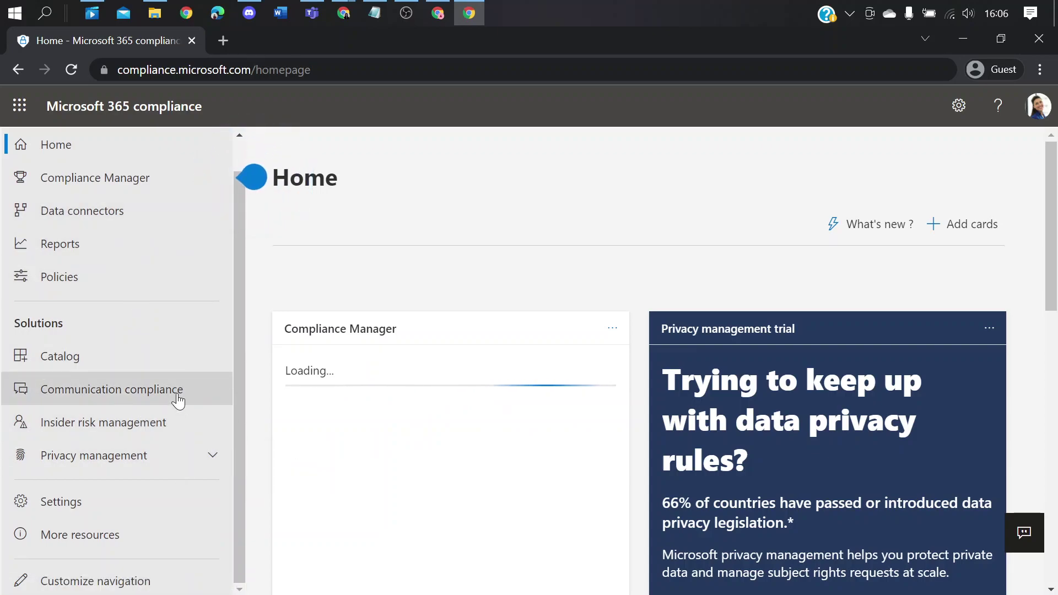
Switch to the test profile window and expand Privacy management in the compliance center navigation
{"action": "left_click", "coordinate": [437, 12]}
{"action": "scroll", "coordinate": [159, 316], "scroll_direction": "down", "scroll_amount": 1}
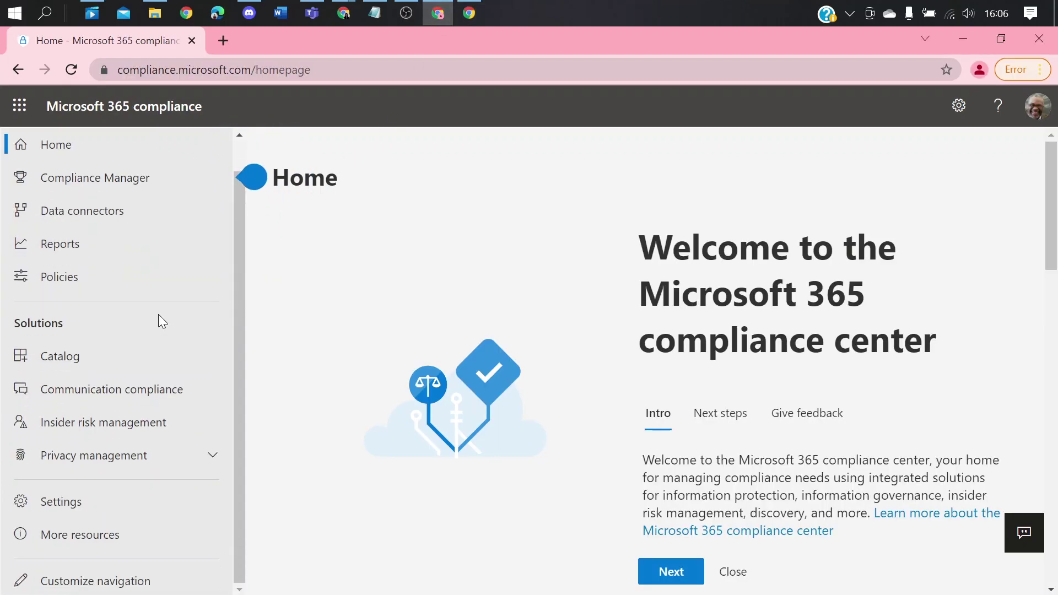
{"action": "left_click", "coordinate": [208, 456]}
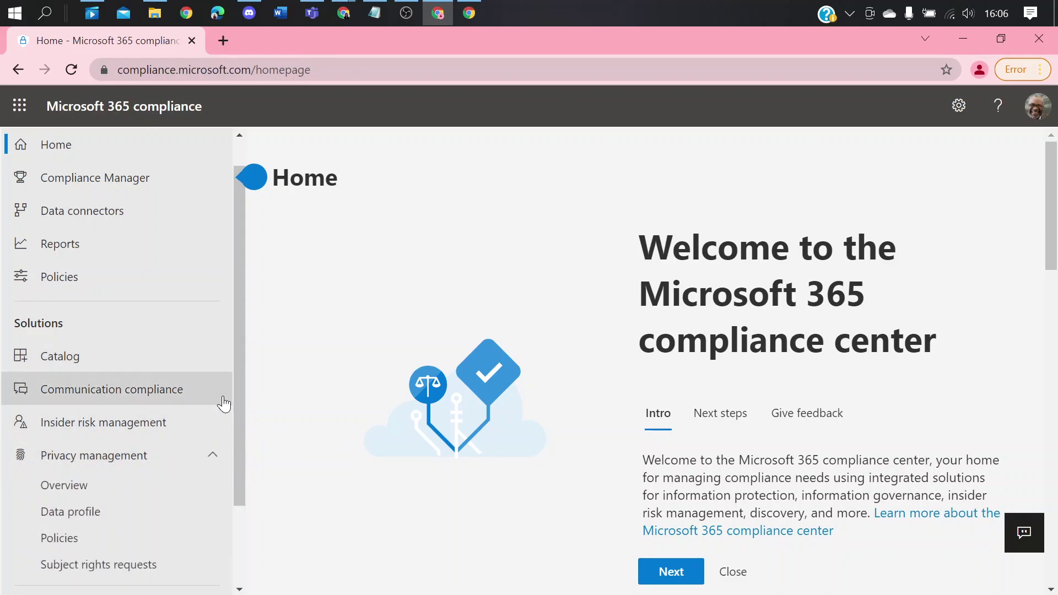
{"action": "scroll", "coordinate": [210, 375], "scroll_direction": "down", "scroll_amount": 3}
{"action": "scroll", "coordinate": [214, 330], "scroll_direction": "up", "scroll_amount": 2}
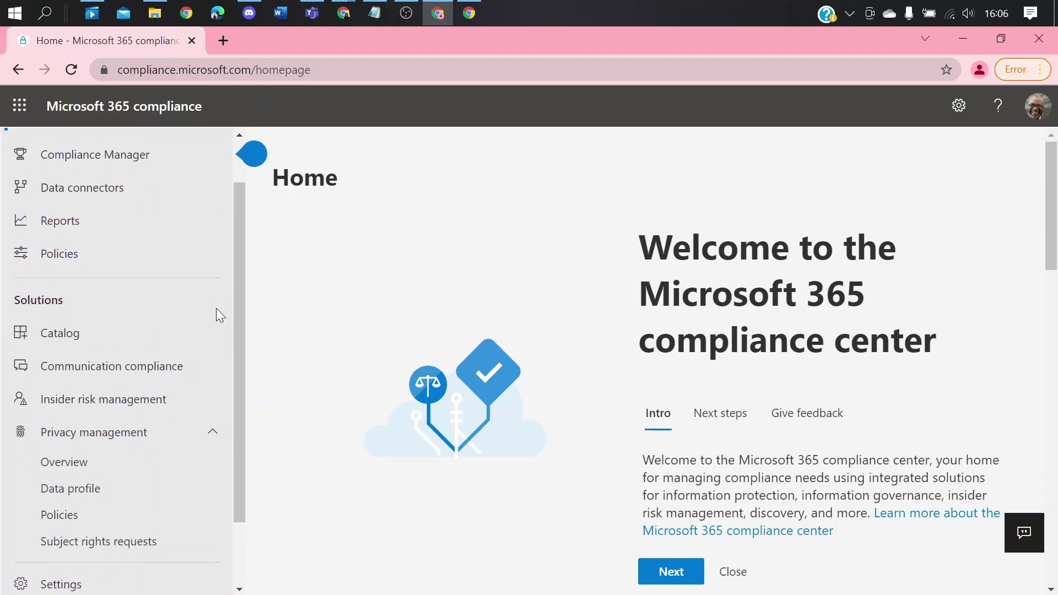
Advance the welcome introduction to Next steps and show the signed-in account's details
{"action": "left_click", "coordinate": [653, 568]}
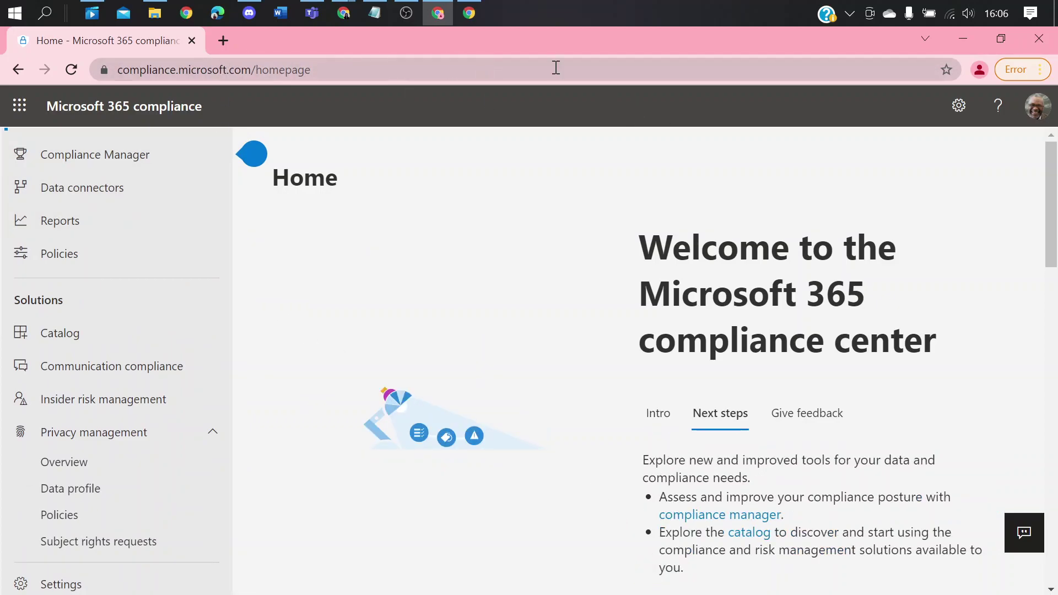
{"action": "left_click", "coordinate": [1035, 113]}
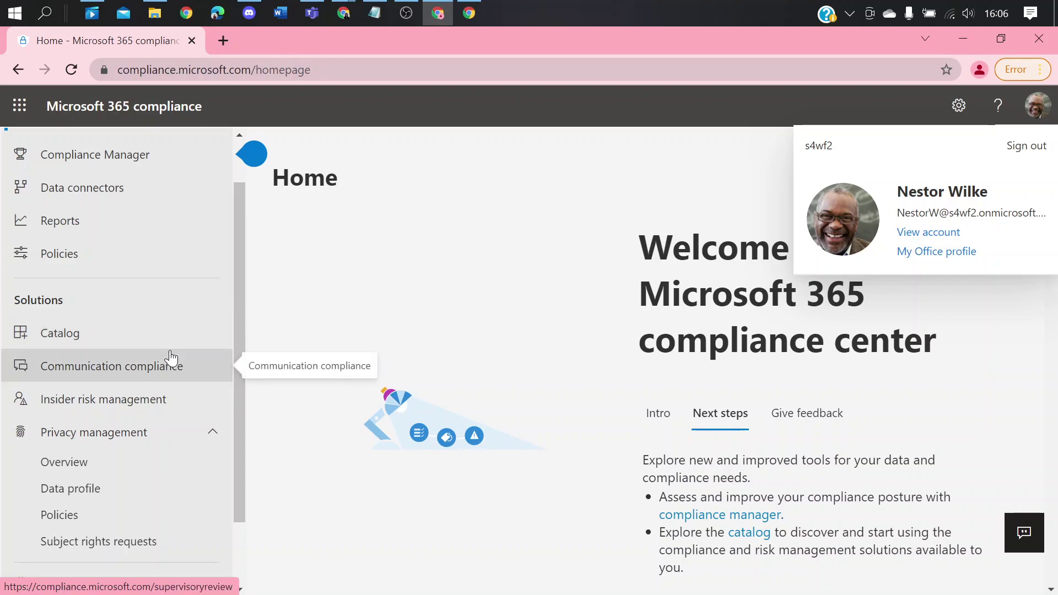
Examine the Insider risk management page and the Data profile and Policies pages of Privacy management for this user's access
{"action": "left_click", "coordinate": [138, 412]}
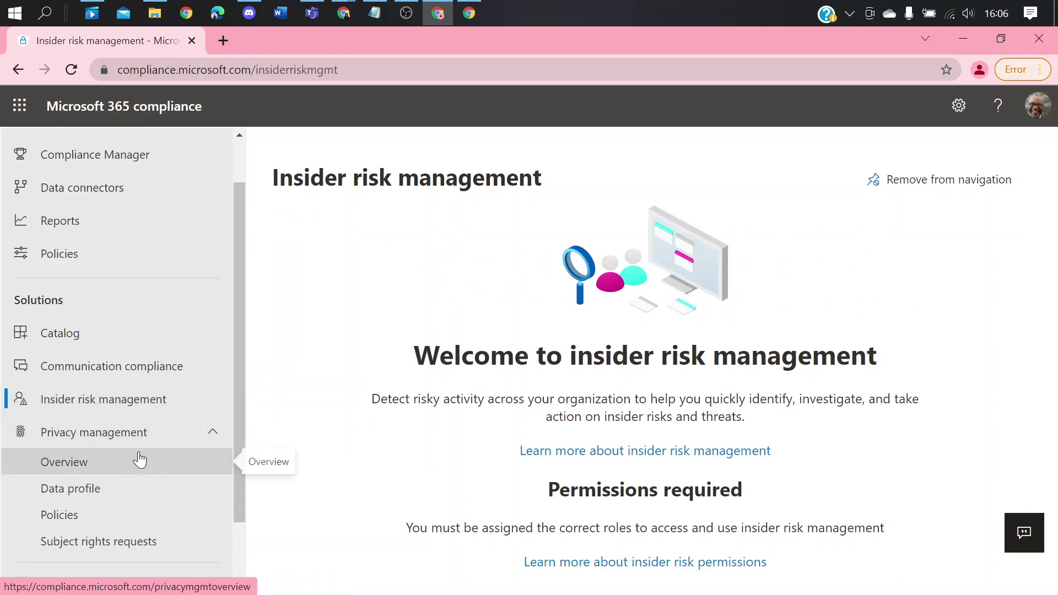
{"action": "left_click", "coordinate": [158, 501]}
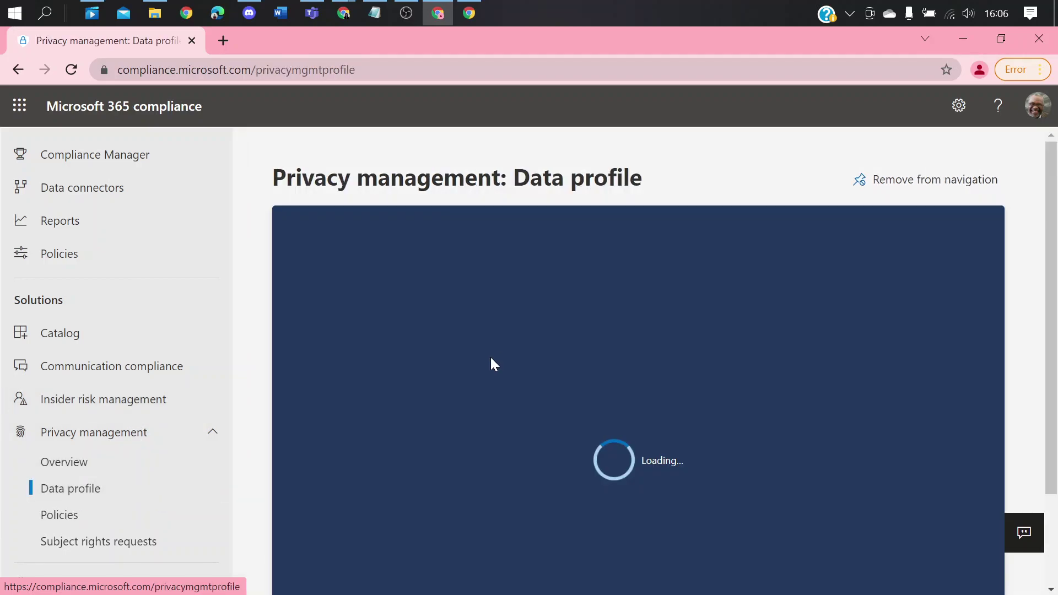
{"action": "scroll", "coordinate": [540, 312], "scroll_direction": "down", "scroll_amount": 3}
{"action": "scroll", "coordinate": [540, 304], "scroll_direction": "up", "scroll_amount": 3}
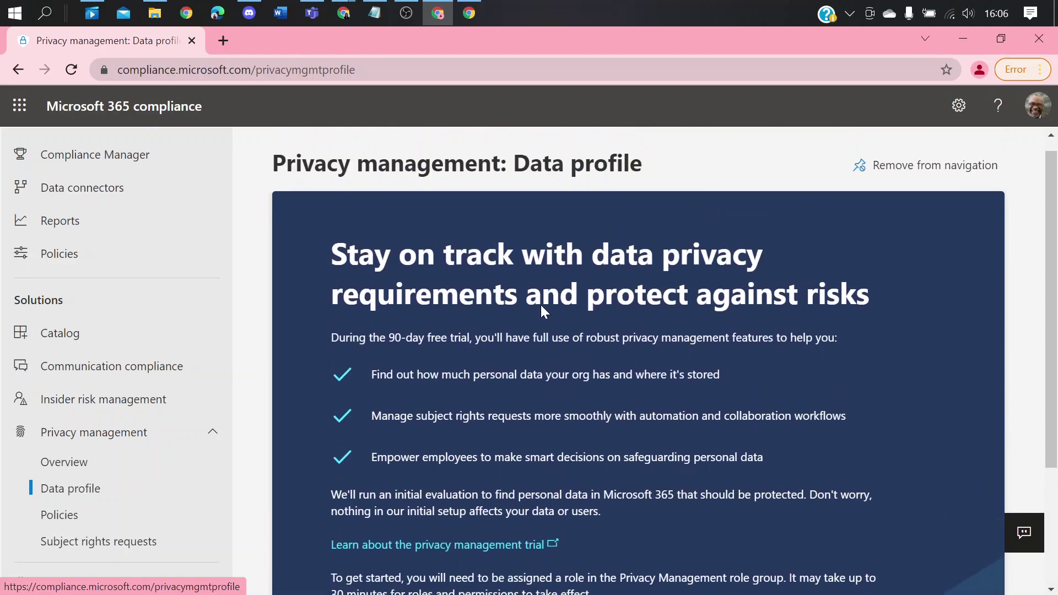
{"action": "left_click", "coordinate": [132, 524]}
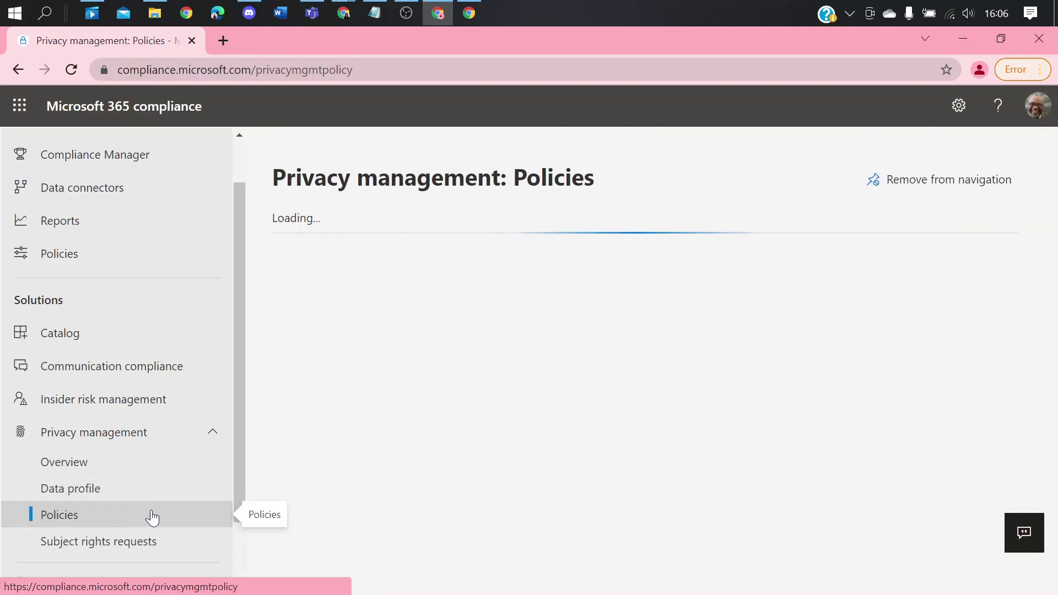
{"action": "scroll", "coordinate": [395, 381], "scroll_direction": "down", "scroll_amount": 5}
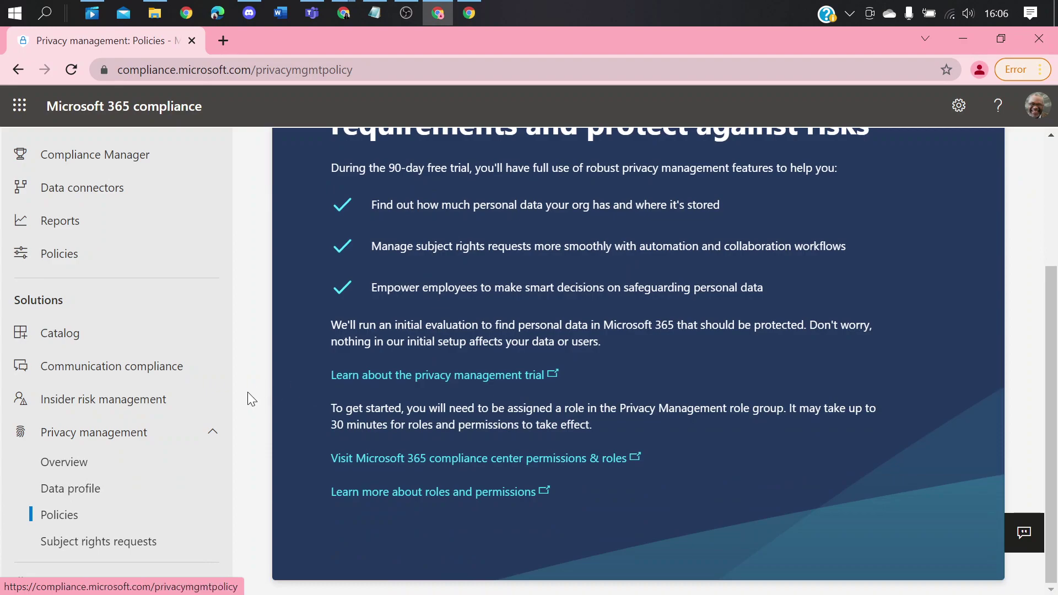
Check this user's access to Communication compliance, then view the general Policies page and dismiss the permission notice
{"action": "left_click", "coordinate": [183, 373]}
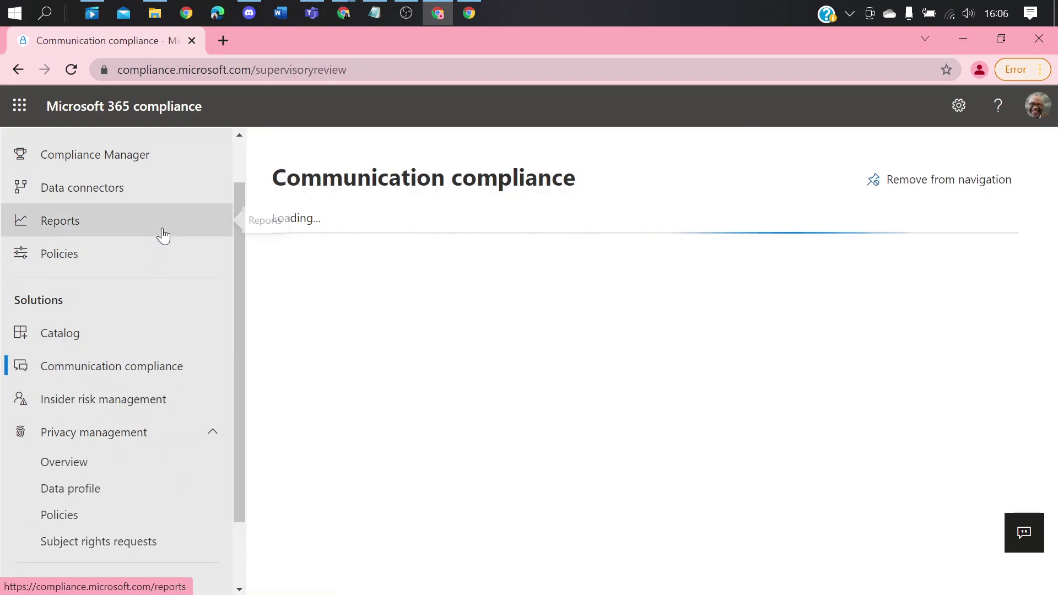
{"action": "left_click", "coordinate": [161, 255]}
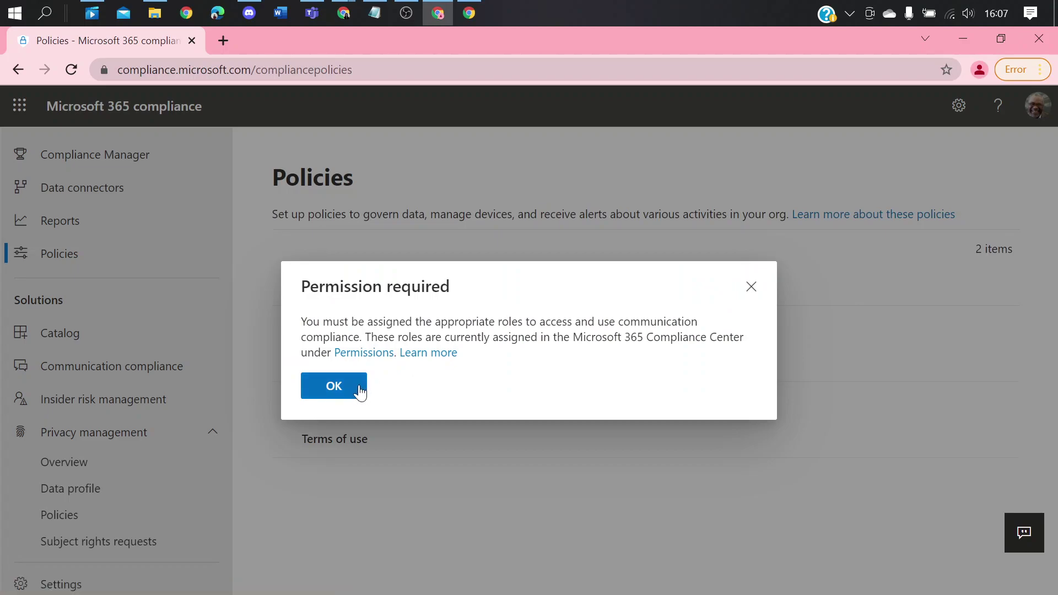
{"action": "left_click", "coordinate": [358, 387]}
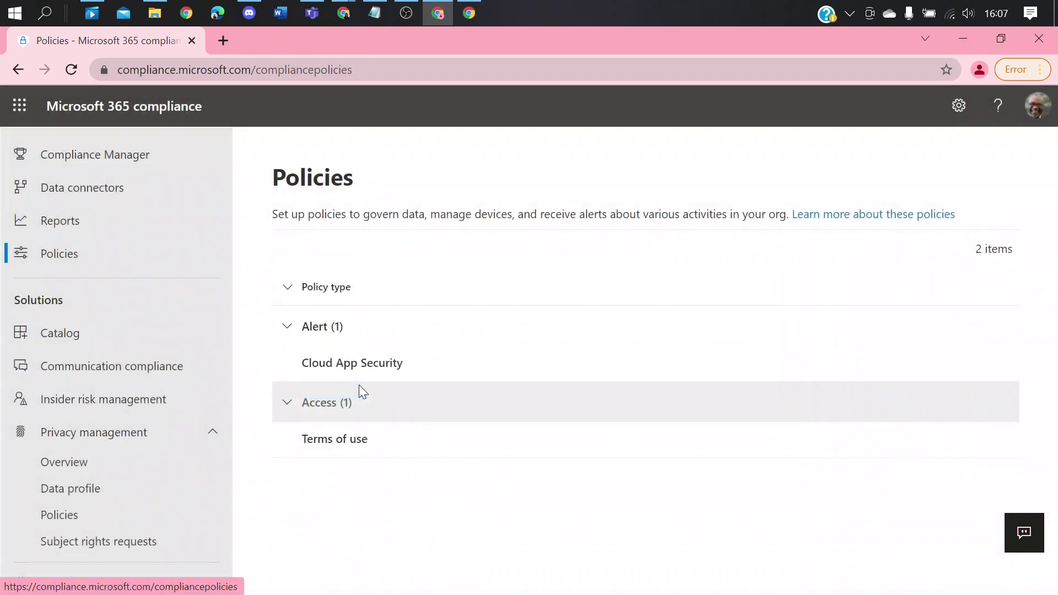
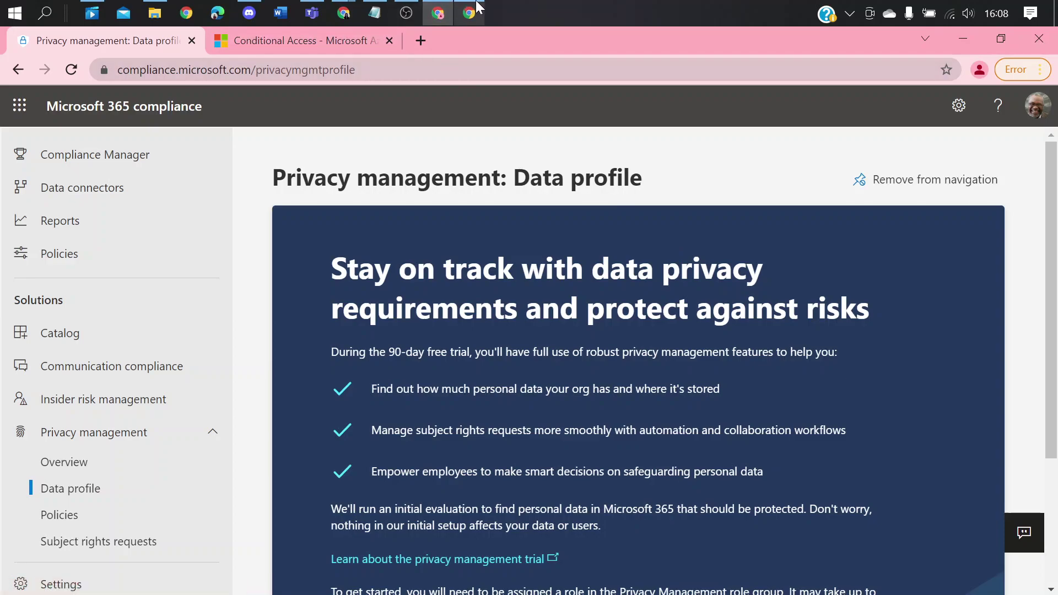
Switch to the Guest window to examine the compliance center as the other signed-in user
{"action": "left_click", "coordinate": [469, 13]}
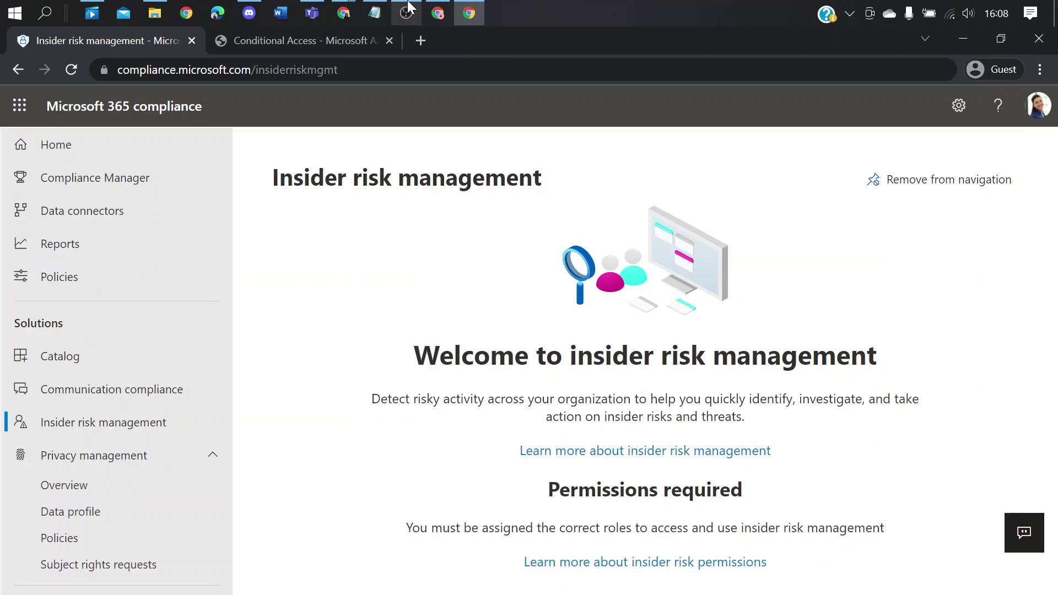
Switch to the "Get started with Compliance Manager" article and read from the user permissions section through the automated testing instructions
{"action": "left_click", "coordinate": [357, 2]}
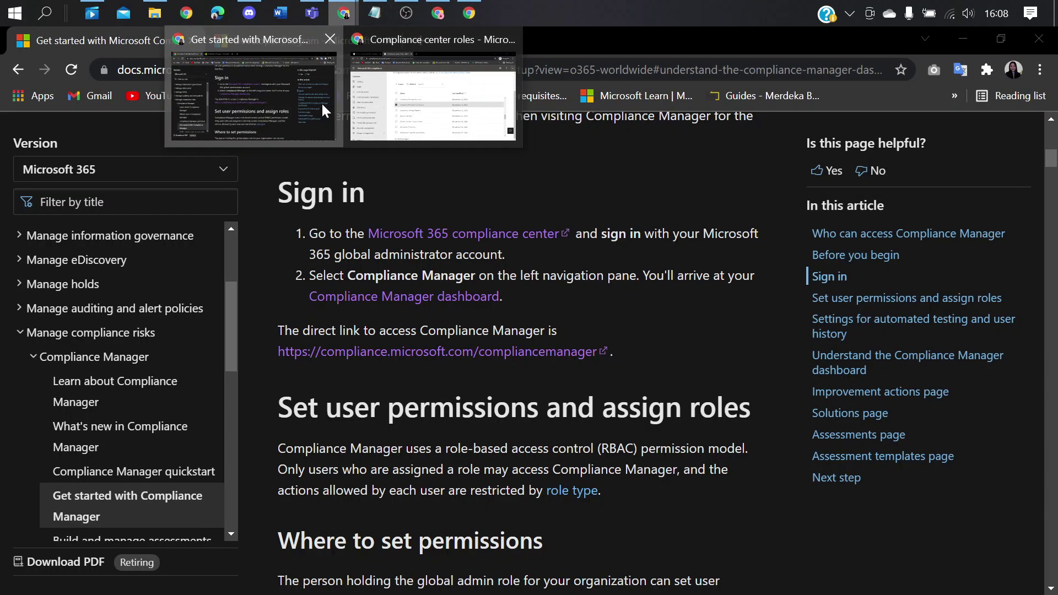
{"action": "left_click", "coordinate": [322, 102]}
{"action": "scroll", "coordinate": [603, 251], "scroll_direction": "down", "scroll_amount": 3}
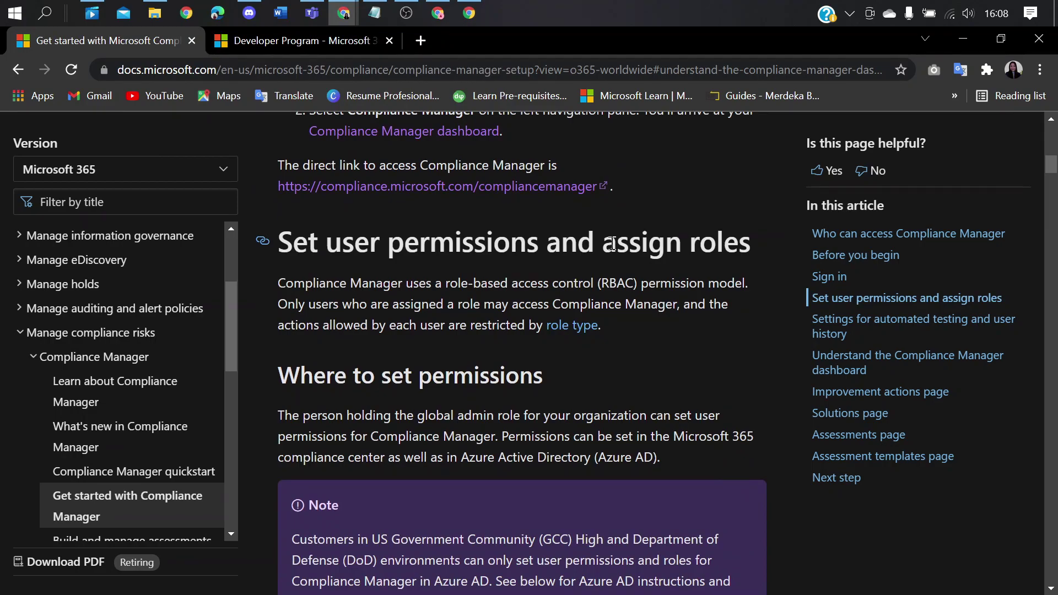
{"action": "scroll", "coordinate": [635, 259], "scroll_direction": "down", "scroll_amount": 15}
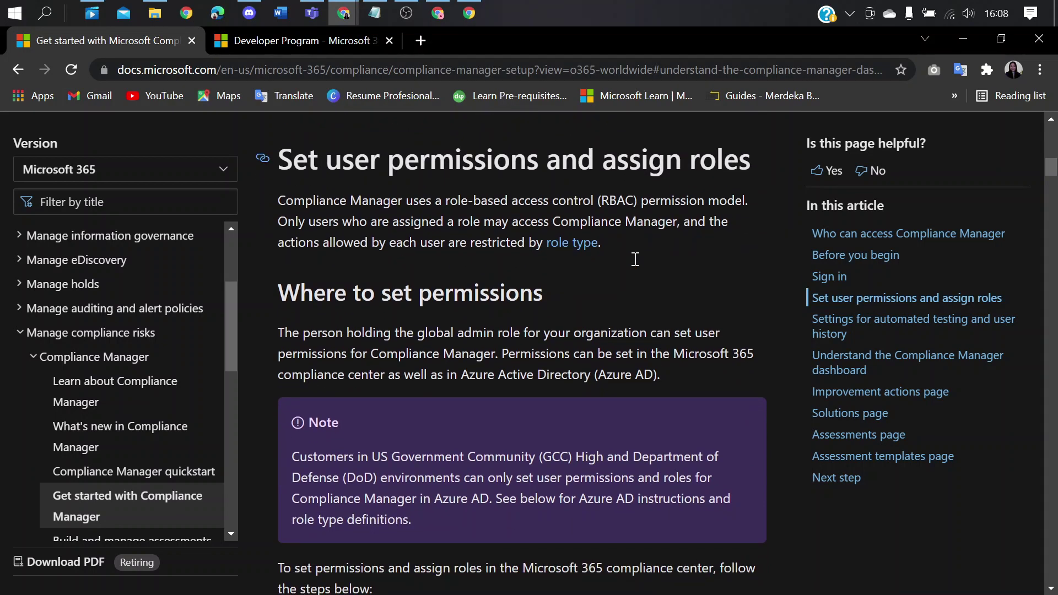
{"action": "scroll", "coordinate": [634, 259], "scroll_direction": "down", "scroll_amount": 10}
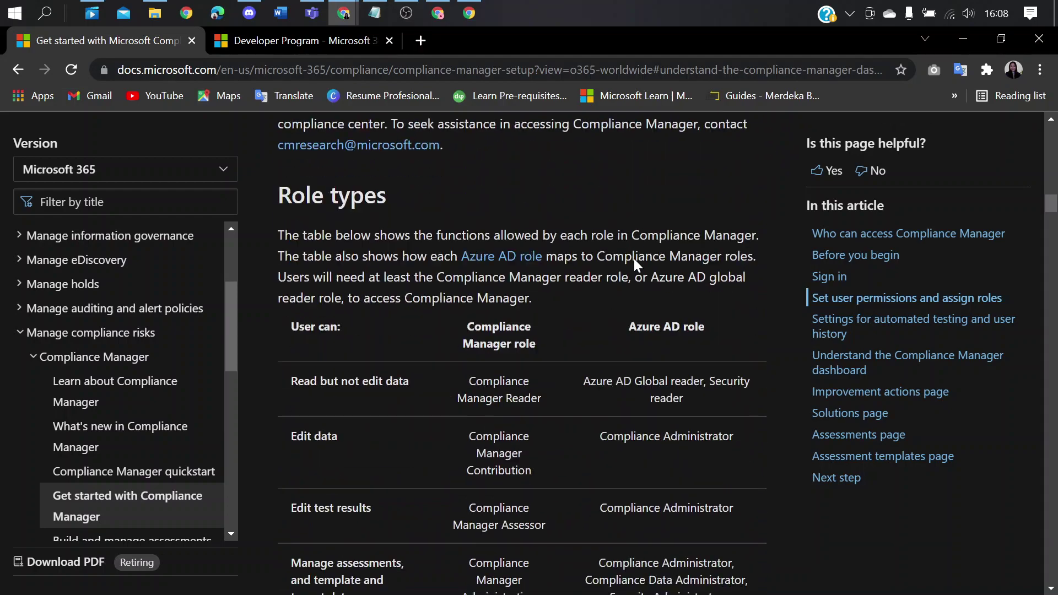
{"action": "scroll", "coordinate": [634, 259], "scroll_direction": "down", "scroll_amount": 3}
{"action": "scroll", "coordinate": [635, 259], "scroll_direction": "down", "scroll_amount": 3}
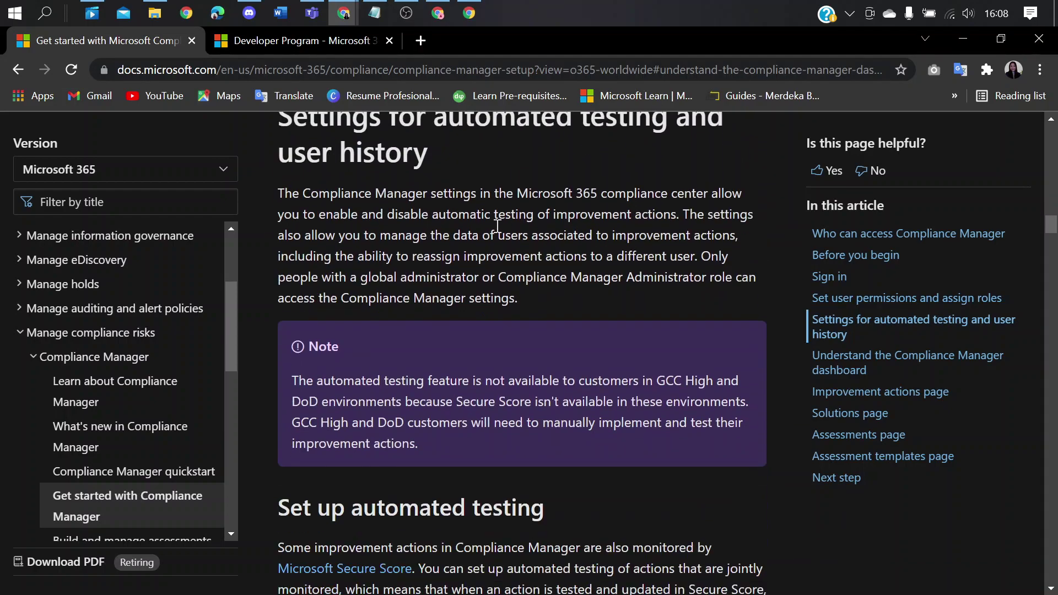
{"action": "scroll", "coordinate": [494, 227], "scroll_direction": "up", "scroll_amount": 3}
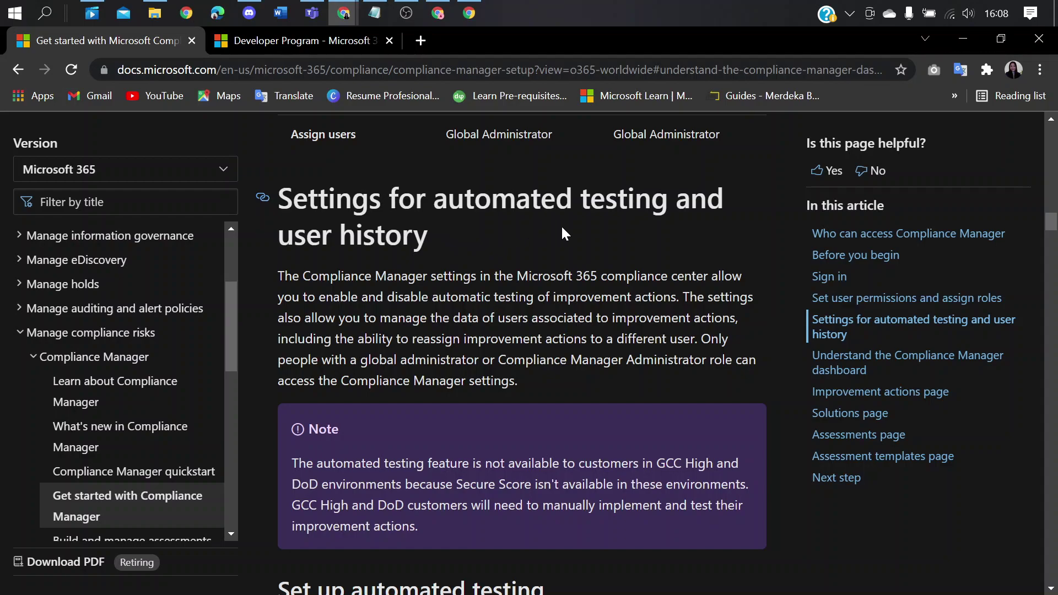
{"action": "scroll", "coordinate": [562, 229], "scroll_direction": "down", "scroll_amount": 6}
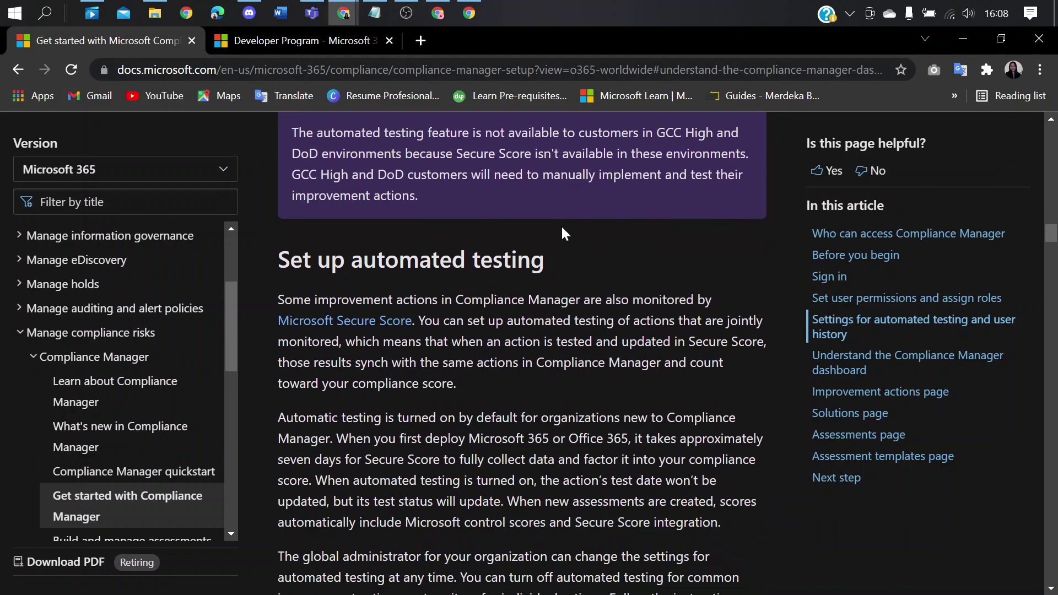
{"action": "scroll", "coordinate": [562, 228], "scroll_direction": "down", "scroll_amount": 3}
{"action": "scroll", "coordinate": [562, 228], "scroll_direction": "down", "scroll_amount": 3}
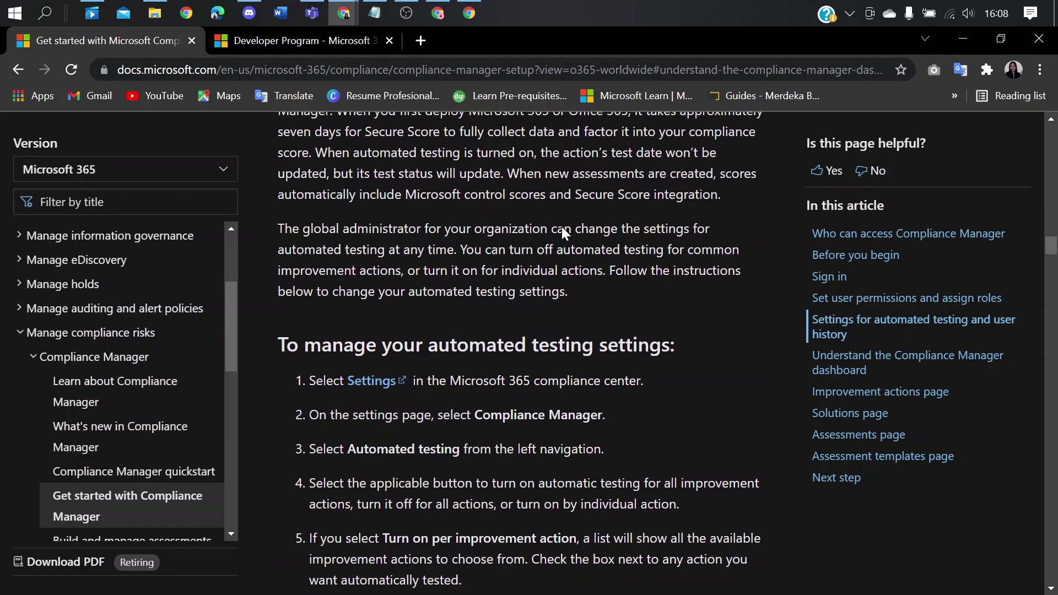
{"action": "scroll", "coordinate": [562, 230], "scroll_direction": "down", "scroll_amount": 2}
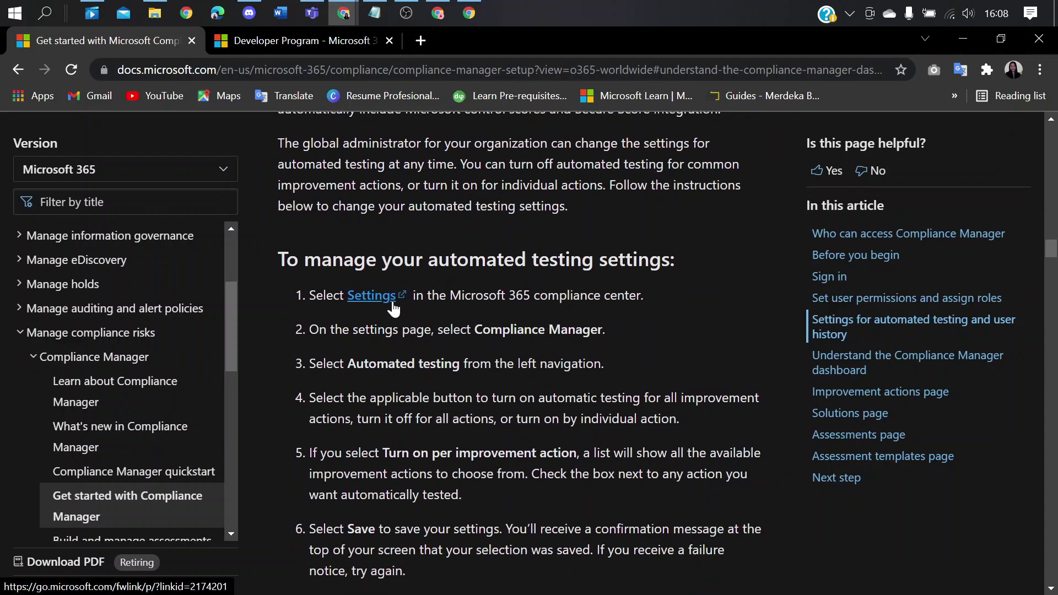
Open the article's compliance center Settings link in the incognito window and close the Compliance center roles tab there
{"action": "right_click", "coordinate": [393, 308]}
{"action": "left_click", "coordinate": [470, 358]}
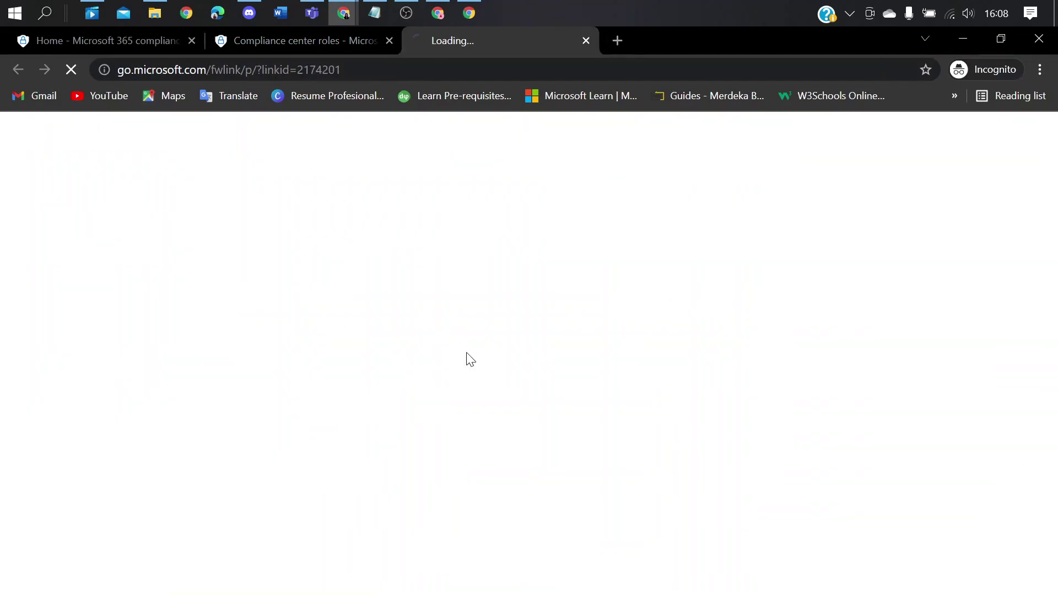
{"action": "left_click", "coordinate": [389, 39]}
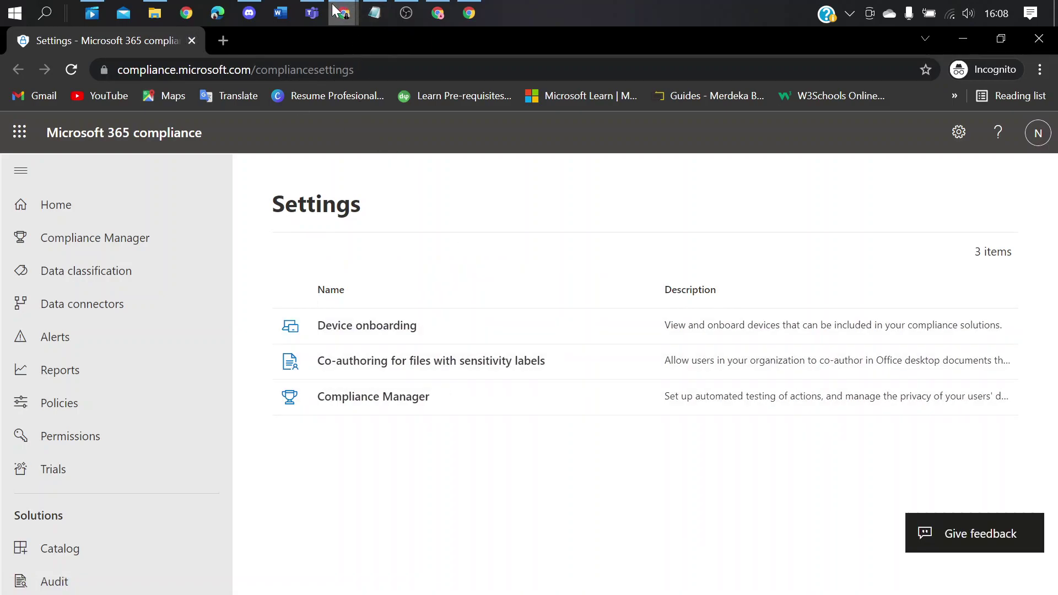
Return to the article and review the steps for managing automated testing settings
{"action": "mouse_move", "coordinate": [339, 11]}
{"action": "left_click", "coordinate": [309, 87]}
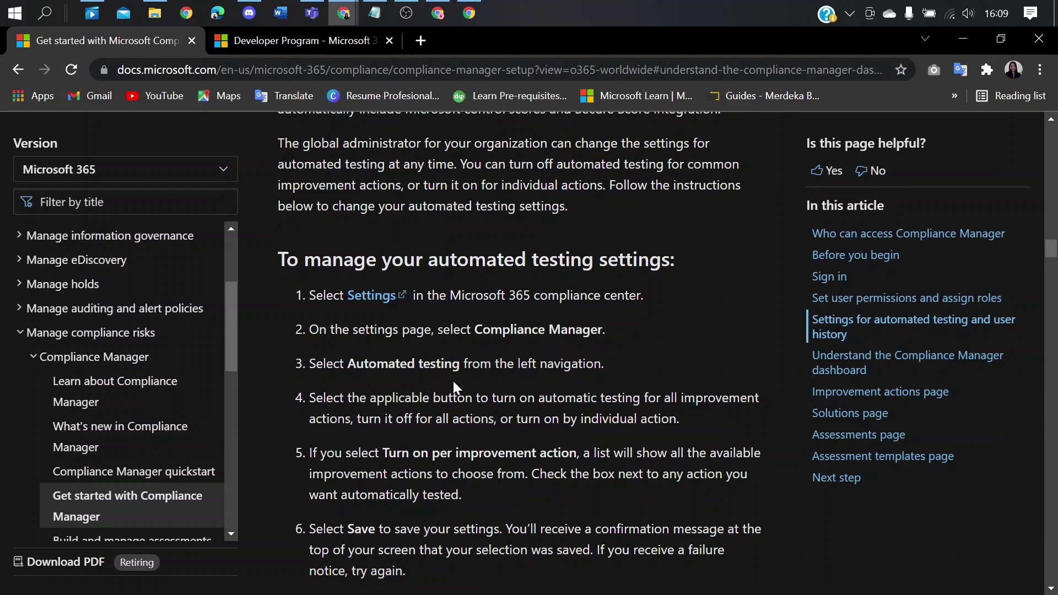
{"action": "scroll", "coordinate": [459, 374], "scroll_direction": "down", "scroll_amount": 1}
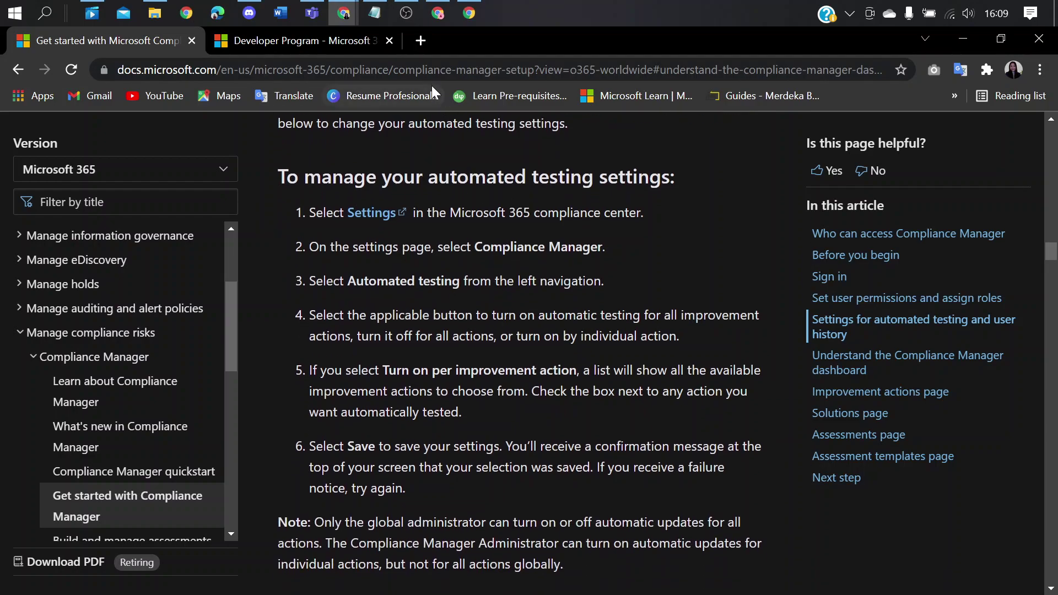
Close the two browser windows where the test users are signed in, on the Data profile and Insider risk management pages
{"action": "left_click", "coordinate": [438, 14]}
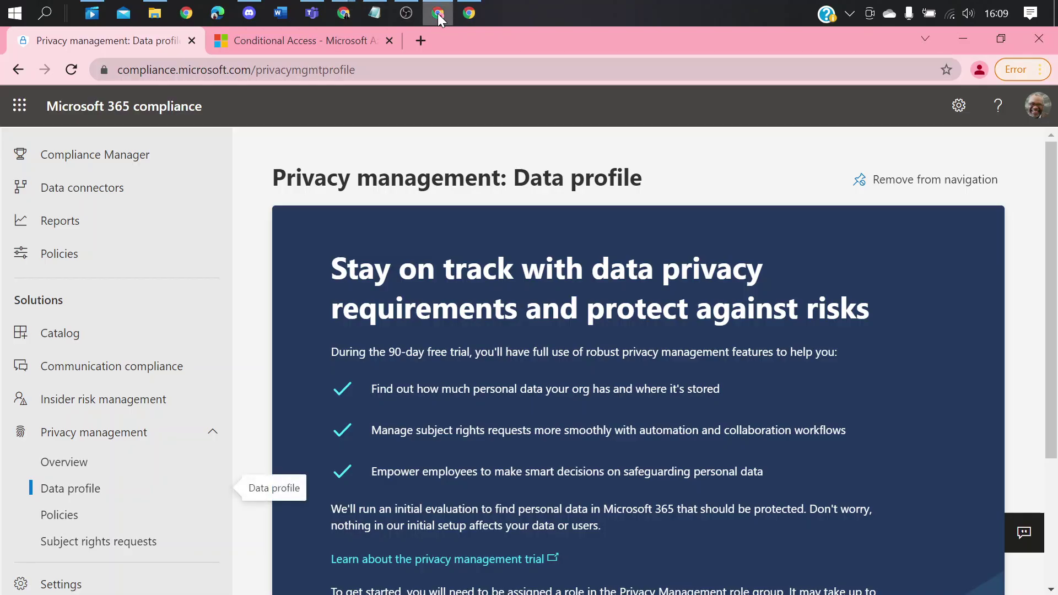
{"action": "left_click", "coordinate": [1039, 38]}
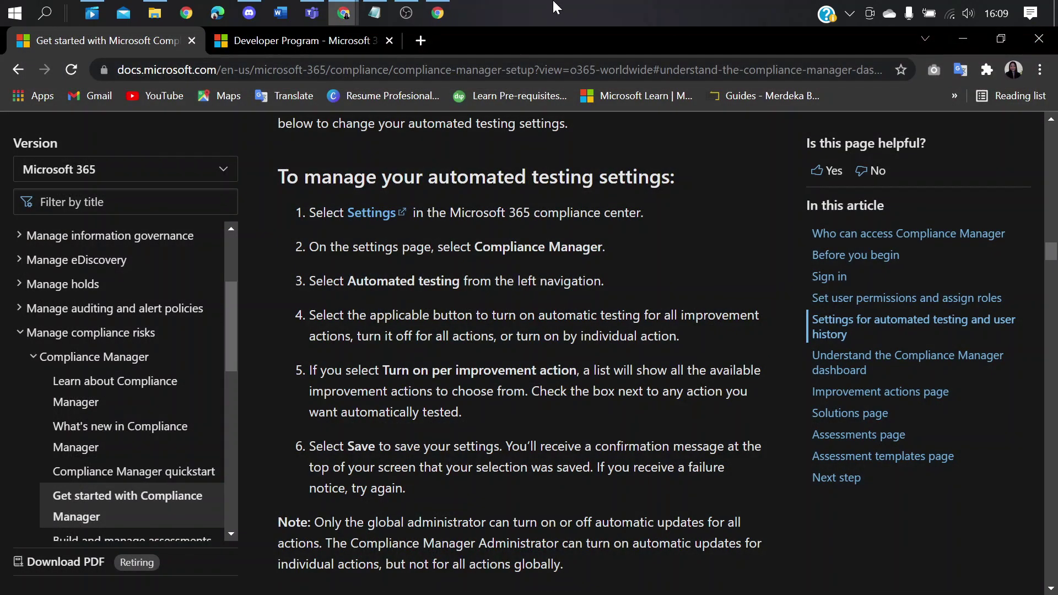
{"action": "left_click", "coordinate": [438, 13]}
{"action": "left_click", "coordinate": [1038, 38]}
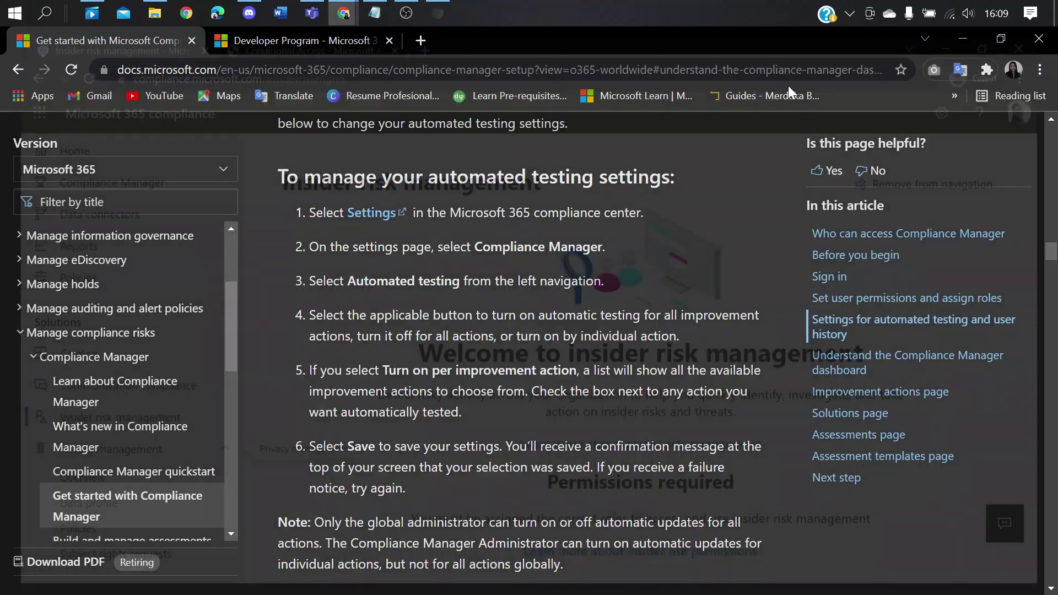
Open the Compliance Manager settings in the incognito window and examine the Automated testing options and improvement action list
{"action": "mouse_move", "coordinate": [344, 14]}
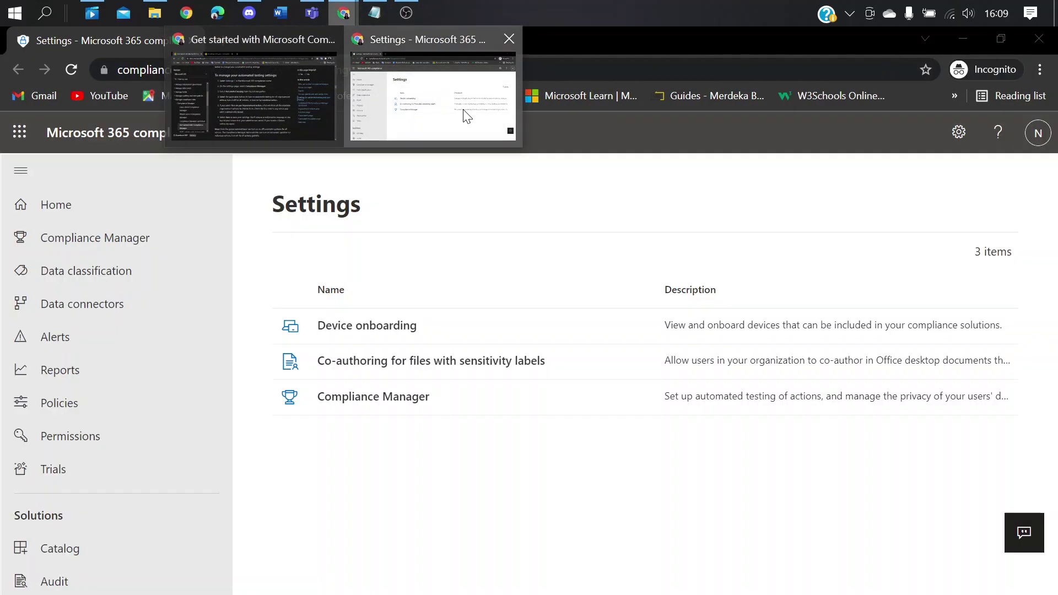
{"action": "left_click", "coordinate": [468, 117]}
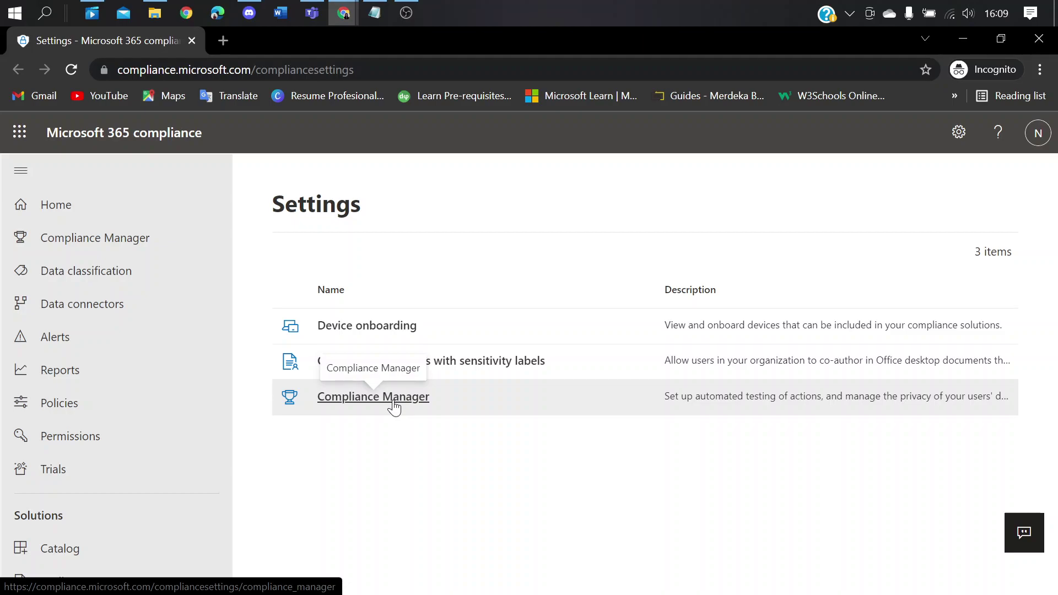
{"action": "left_click", "coordinate": [394, 408]}
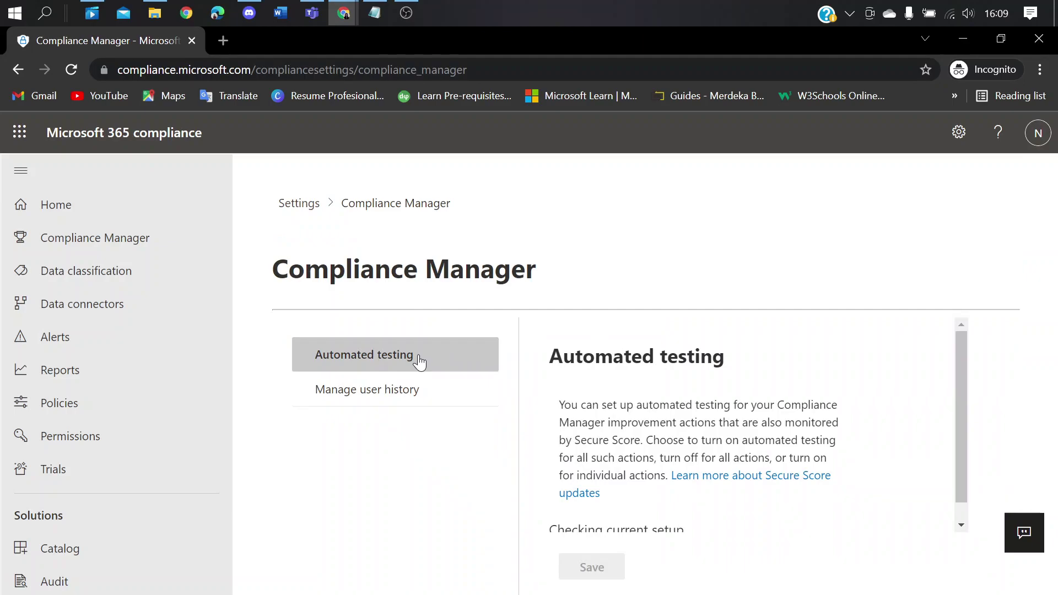
{"action": "scroll", "coordinate": [699, 390], "scroll_direction": "down", "scroll_amount": 1}
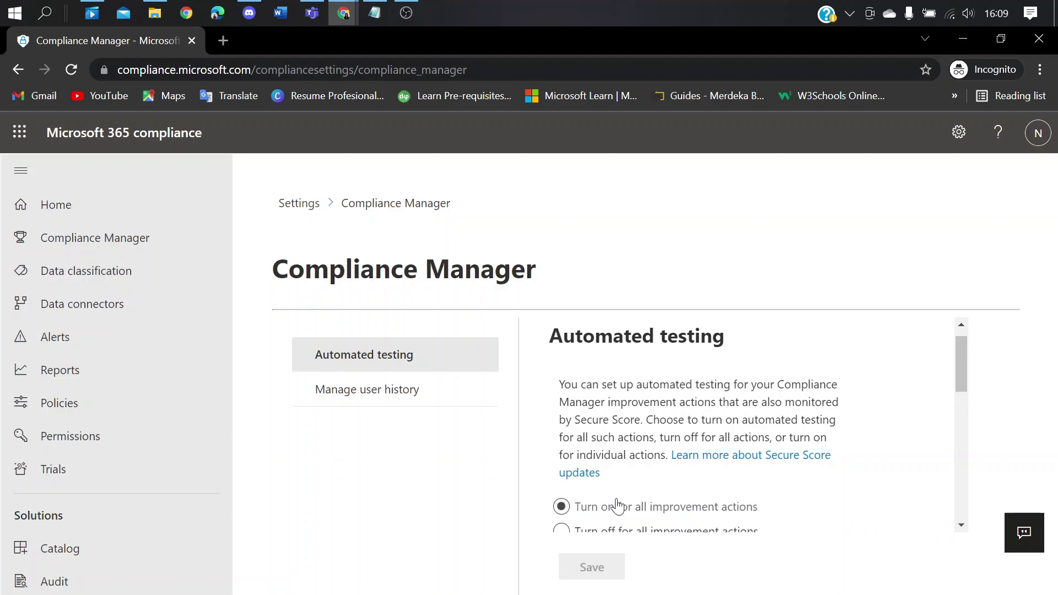
{"action": "scroll", "coordinate": [760, 469], "scroll_direction": "down", "scroll_amount": 1}
{"action": "scroll", "coordinate": [785, 457], "scroll_direction": "down", "scroll_amount": 1}
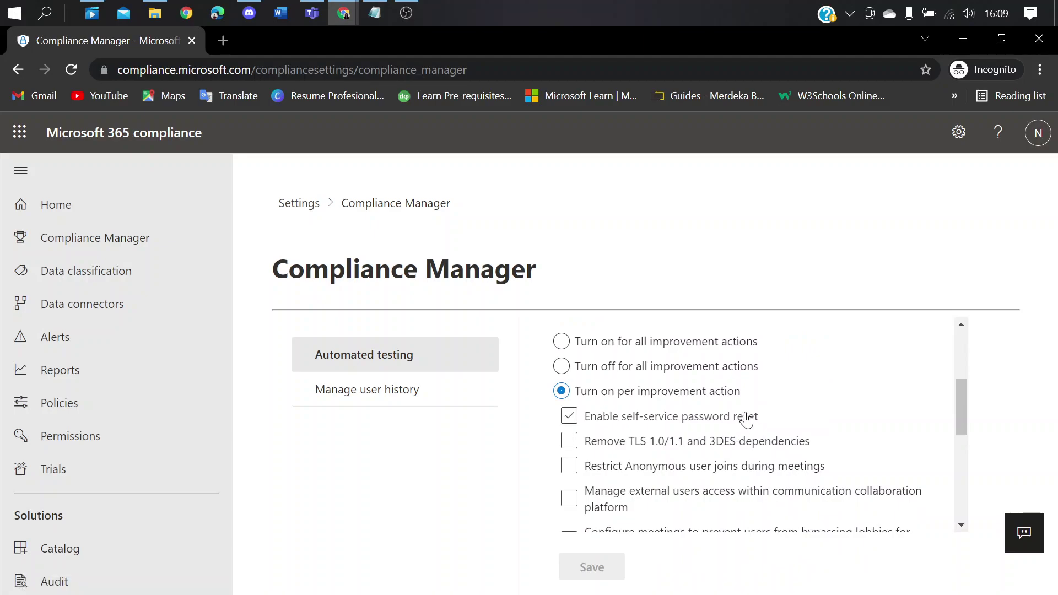
{"action": "scroll", "coordinate": [771, 393], "scroll_direction": "up", "scroll_amount": 1}
{"action": "scroll", "coordinate": [772, 398], "scroll_direction": "up", "scroll_amount": 1}
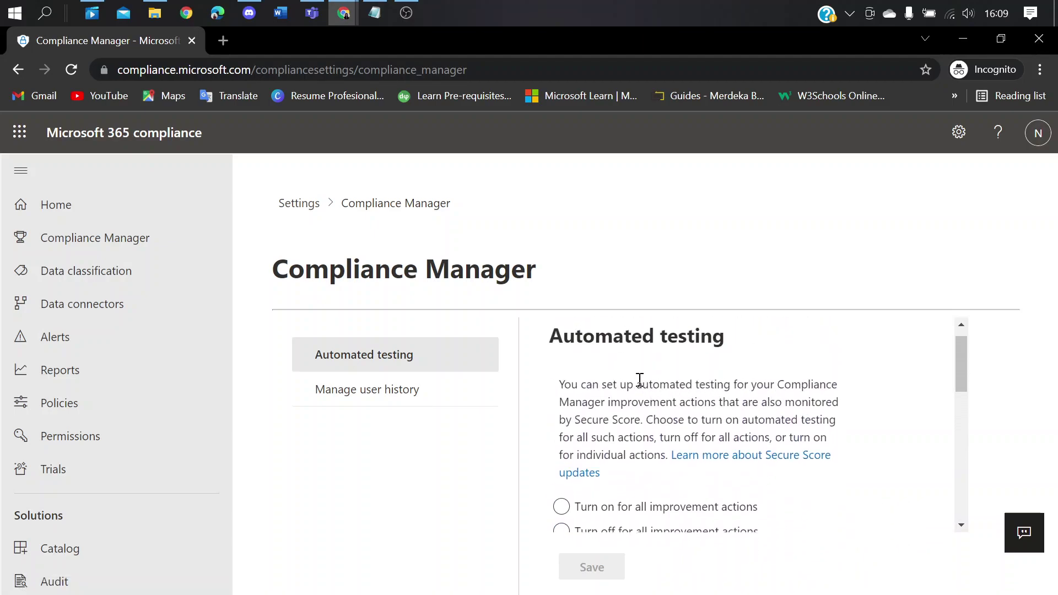
{"action": "scroll", "coordinate": [616, 460], "scroll_direction": "down", "scroll_amount": 1}
{"action": "scroll", "coordinate": [618, 471], "scroll_direction": "down", "scroll_amount": 1}
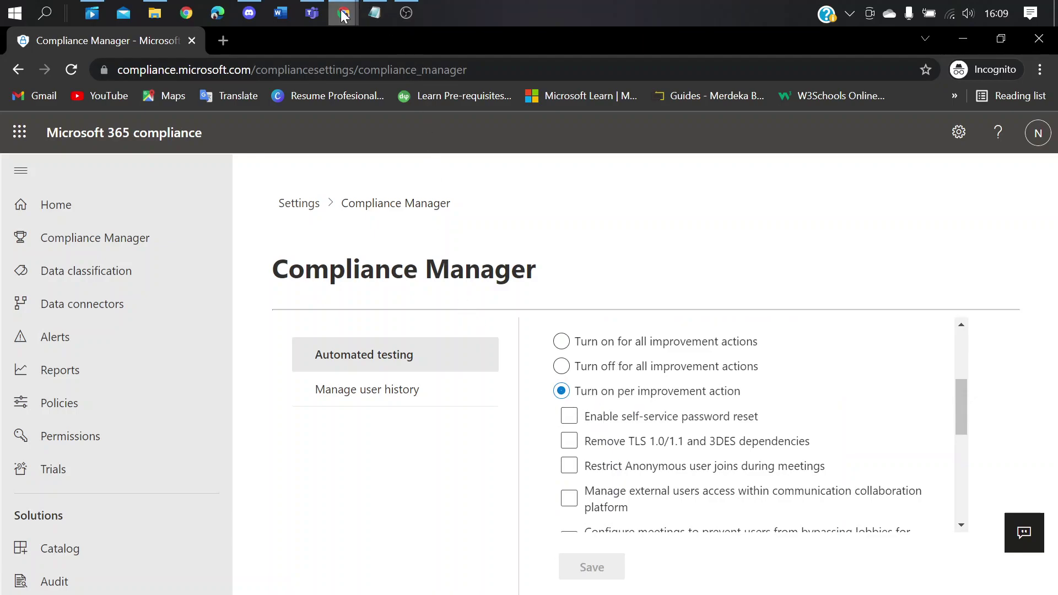
Consult the article's automated testing instructions and return to the Compliance Manager settings in the incognito window
{"action": "mouse_move", "coordinate": [343, 14]}
{"action": "left_click", "coordinate": [302, 73]}
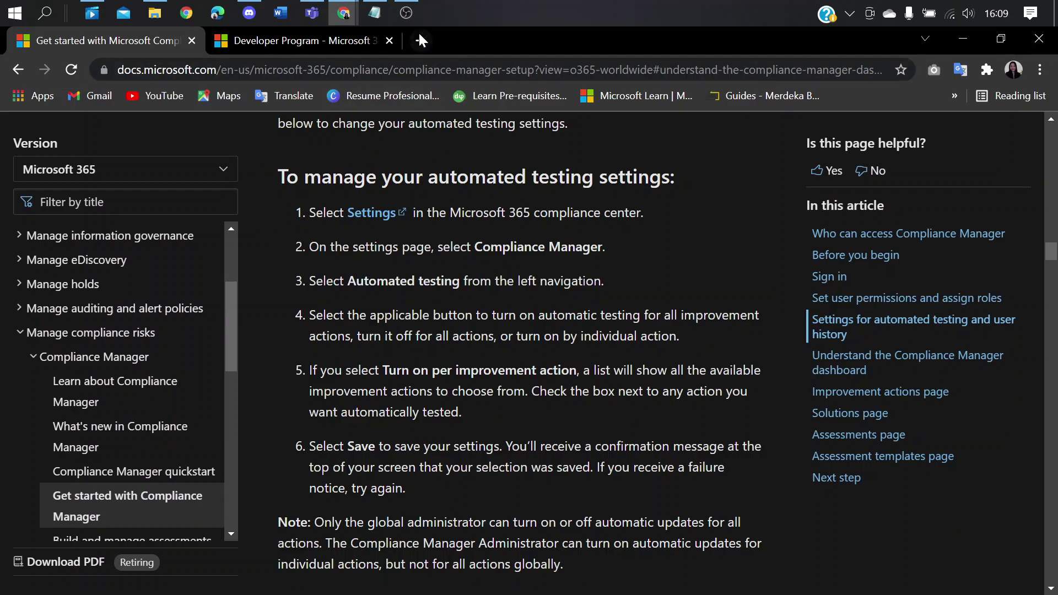
{"action": "mouse_move", "coordinate": [353, 14]}
{"action": "left_click", "coordinate": [411, 90]}
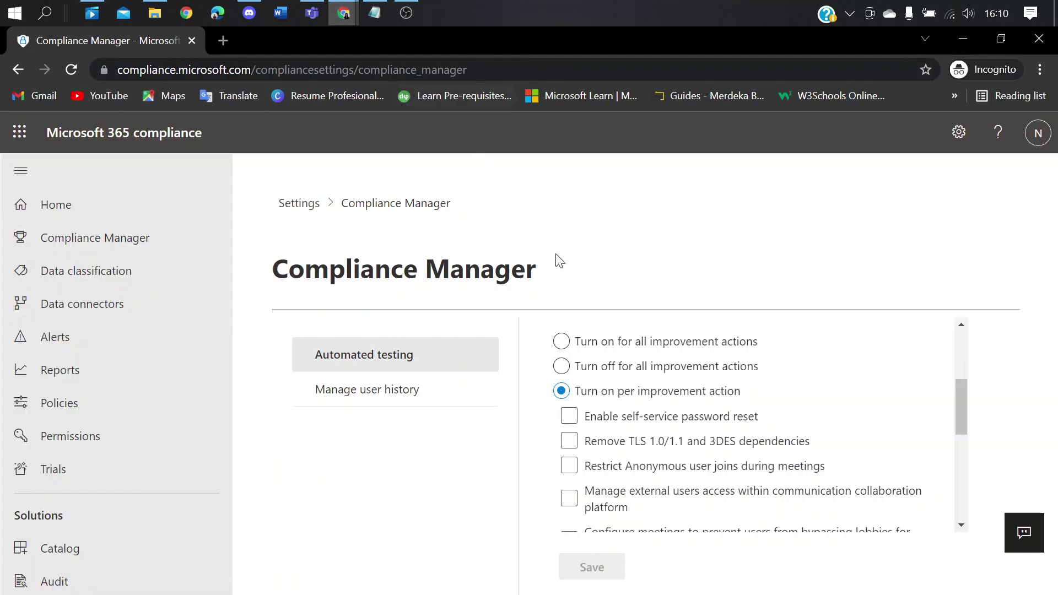
Turn on automated testing for all improvement actions and save the setting
{"action": "scroll", "coordinate": [751, 392], "scroll_direction": "down", "scroll_amount": 3}
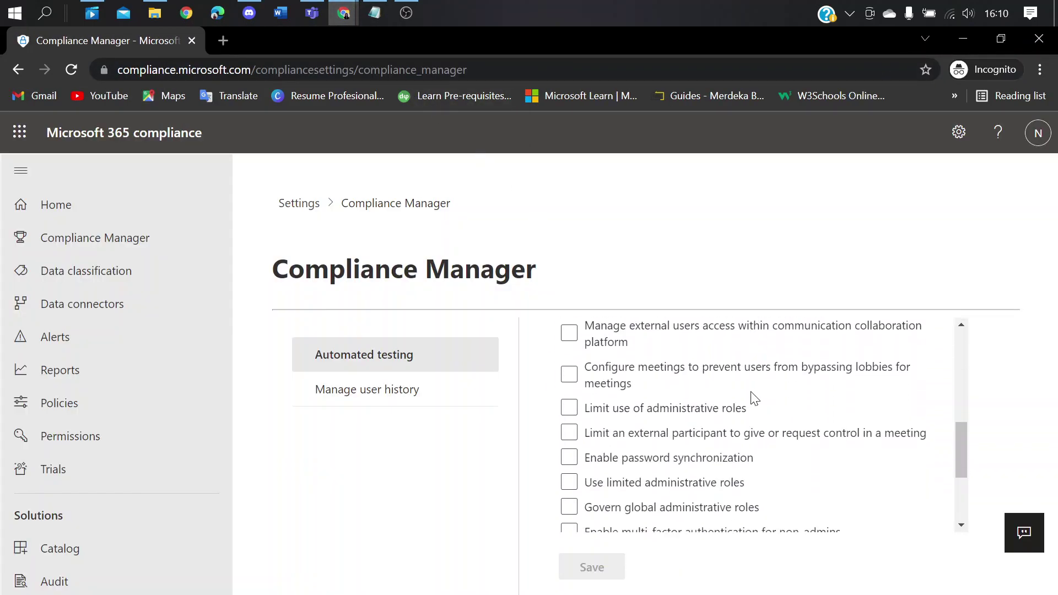
{"action": "scroll", "coordinate": [754, 397], "scroll_direction": "up", "scroll_amount": 6}
{"action": "scroll", "coordinate": [752, 402], "scroll_direction": "down", "scroll_amount": 1}
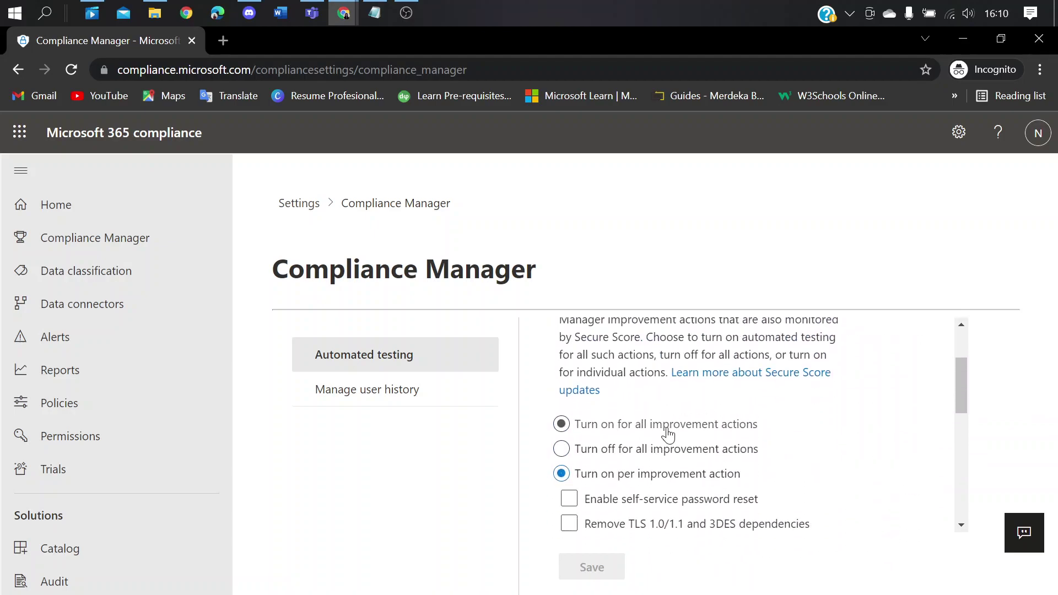
{"action": "left_click", "coordinate": [604, 431]}
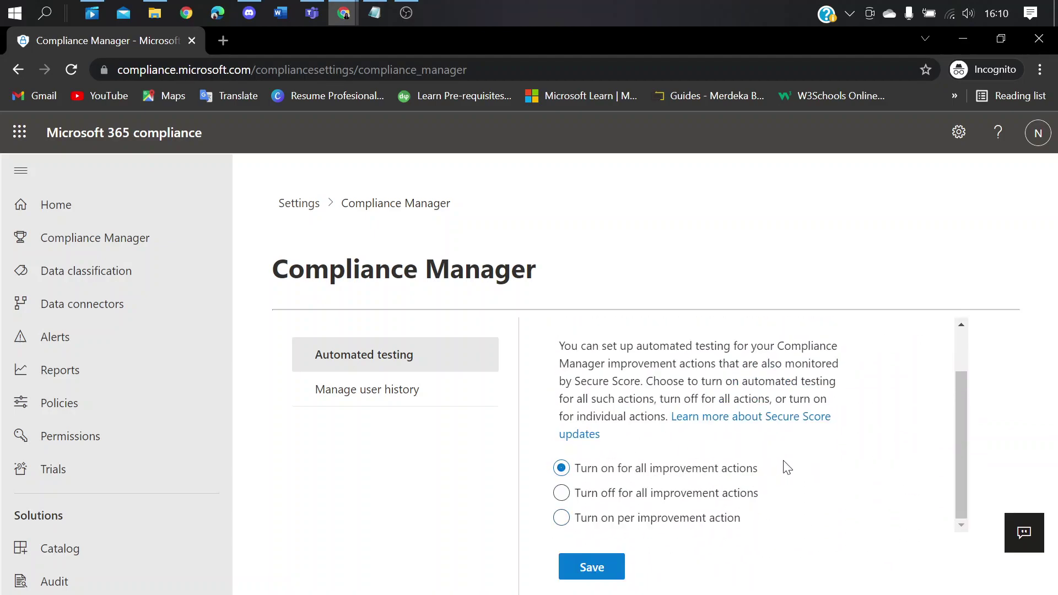
{"action": "left_click", "coordinate": [588, 568]}
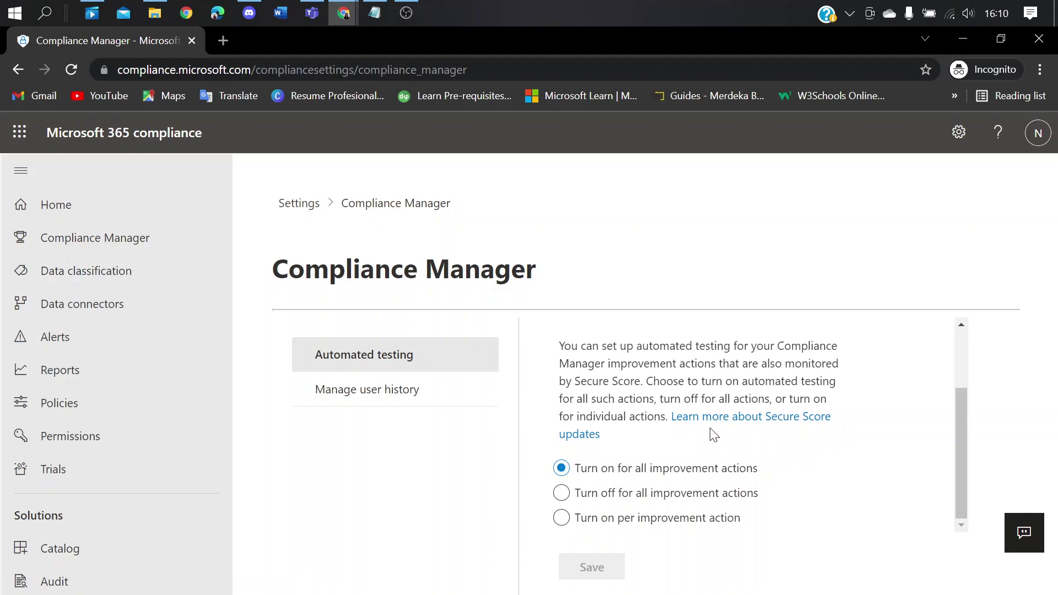
Return to the setup article, reread the automated testing section, and read on to Manage user history
{"action": "mouse_move", "coordinate": [345, 18]}
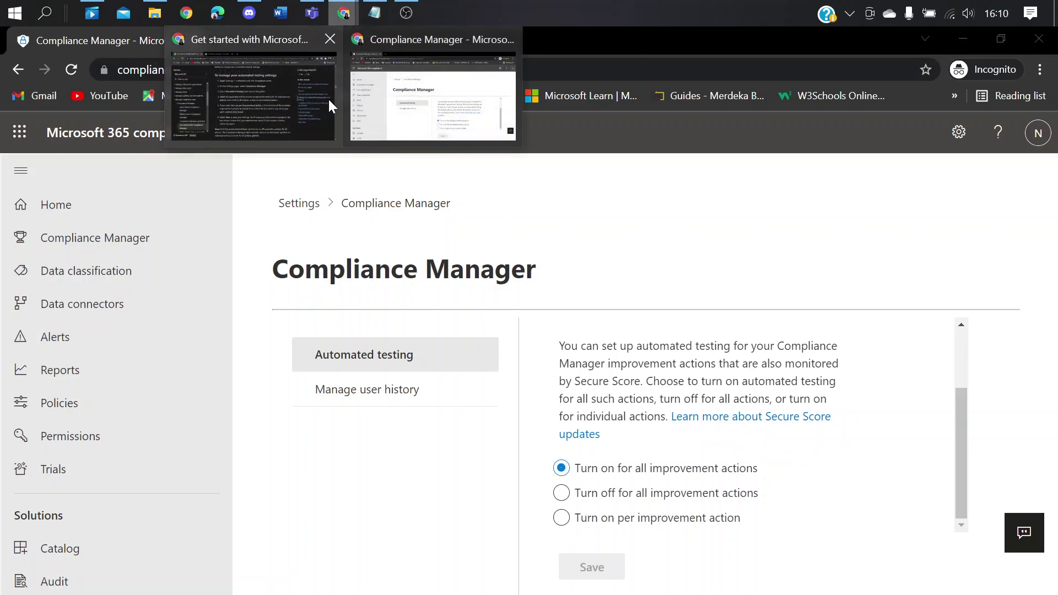
{"action": "left_click", "coordinate": [329, 97]}
{"action": "scroll", "coordinate": [629, 346], "scroll_direction": "down", "scroll_amount": 1}
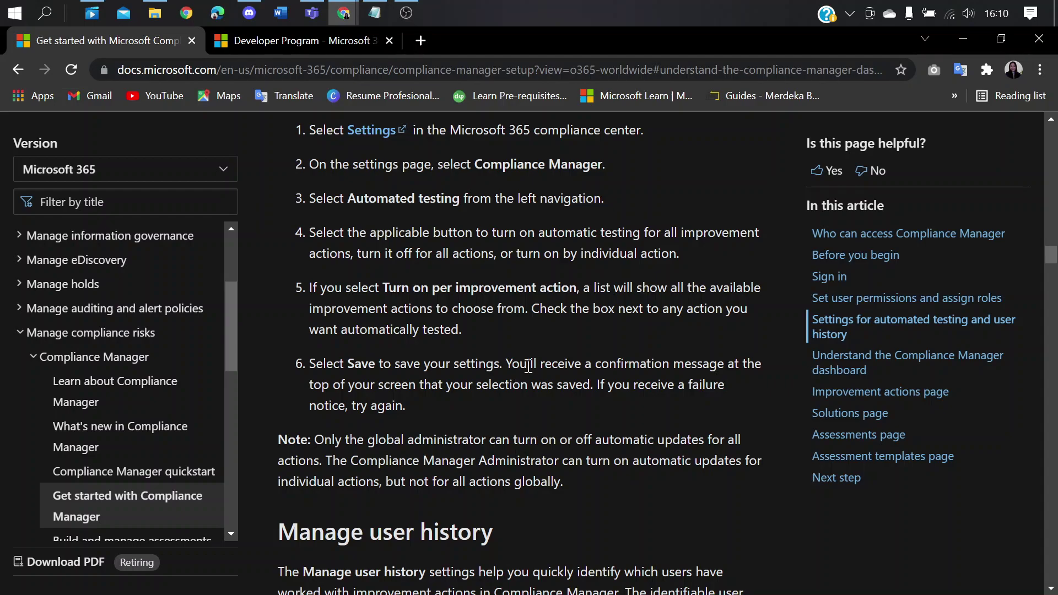
{"action": "scroll", "coordinate": [569, 358], "scroll_direction": "up", "scroll_amount": 10}
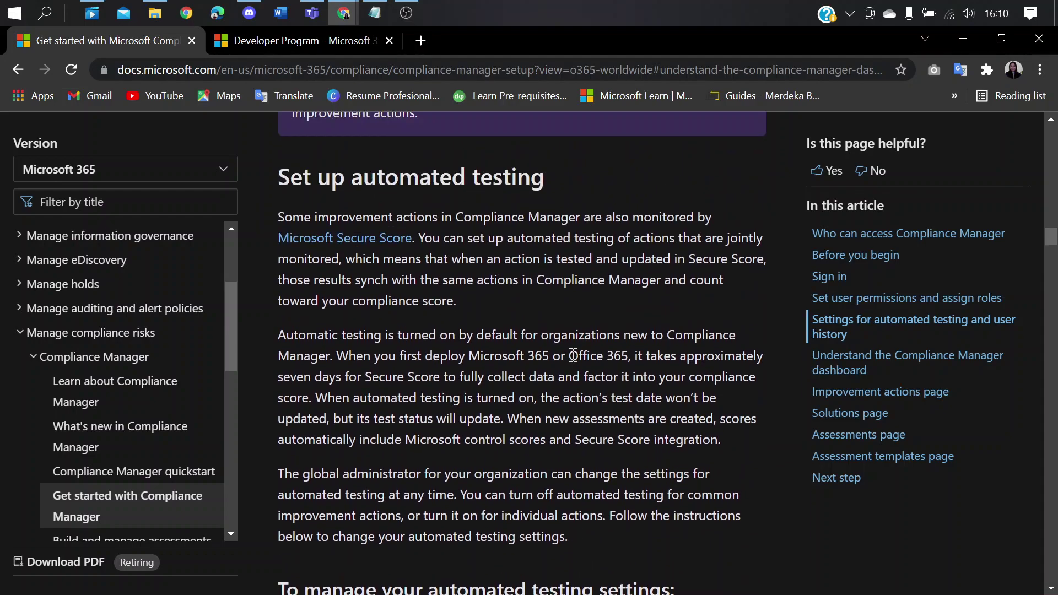
{"action": "scroll", "coordinate": [565, 346], "scroll_direction": "down", "scroll_amount": 12}
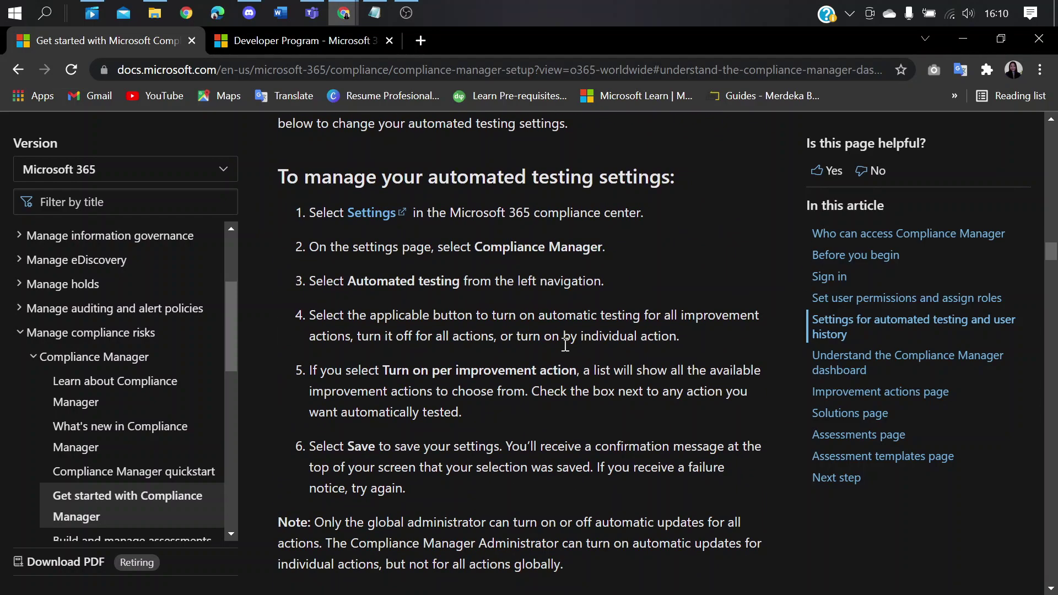
{"action": "scroll", "coordinate": [565, 346], "scroll_direction": "up", "scroll_amount": 3}
{"action": "scroll", "coordinate": [601, 329], "scroll_direction": "down", "scroll_amount": 10}
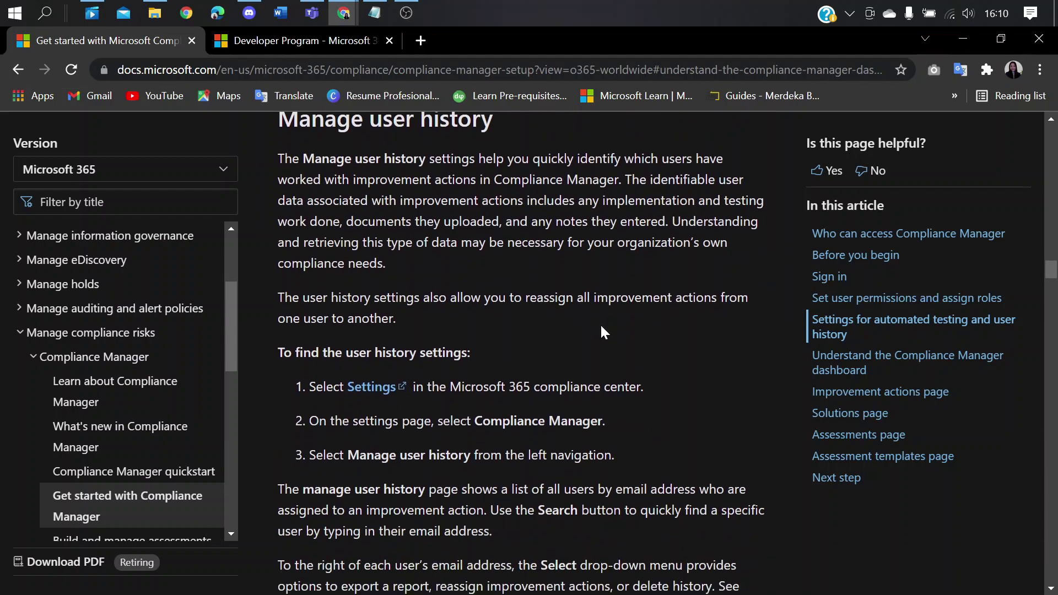
{"action": "scroll", "coordinate": [452, 220], "scroll_direction": "up", "scroll_amount": 1}
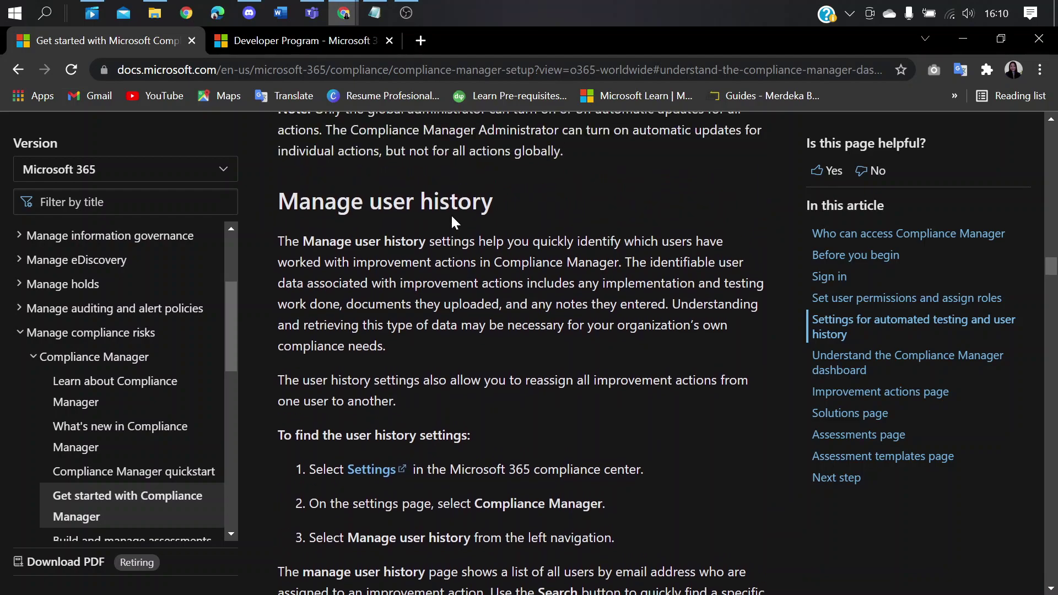
Switch to the incognito window, open the Compliance Manager's Manage user history settings, and look through the list of users
{"action": "mouse_move", "coordinate": [343, 12]}
{"action": "left_click", "coordinate": [382, 94]}
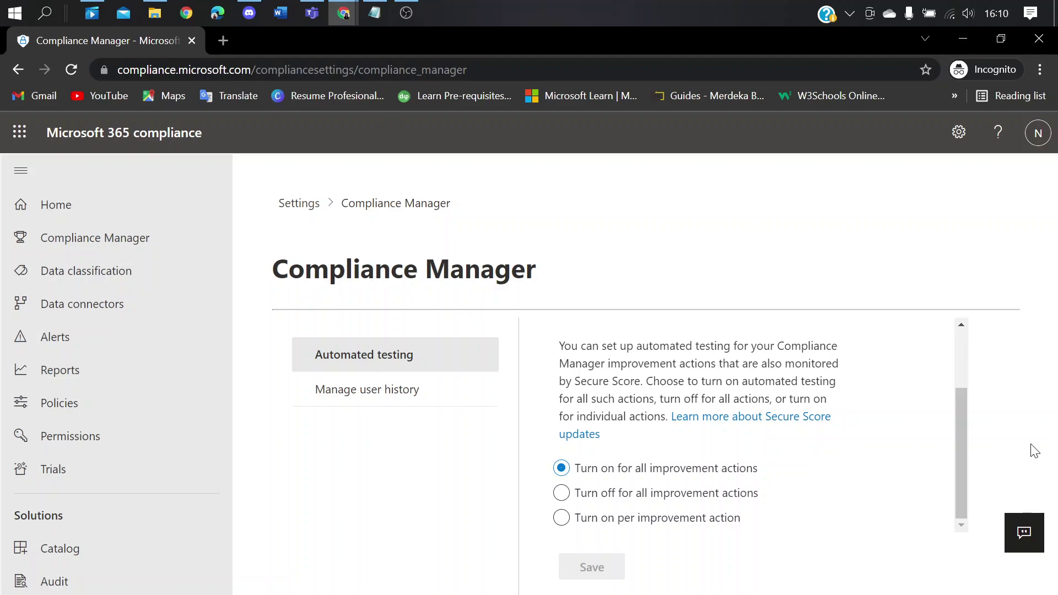
{"action": "left_click", "coordinate": [440, 406]}
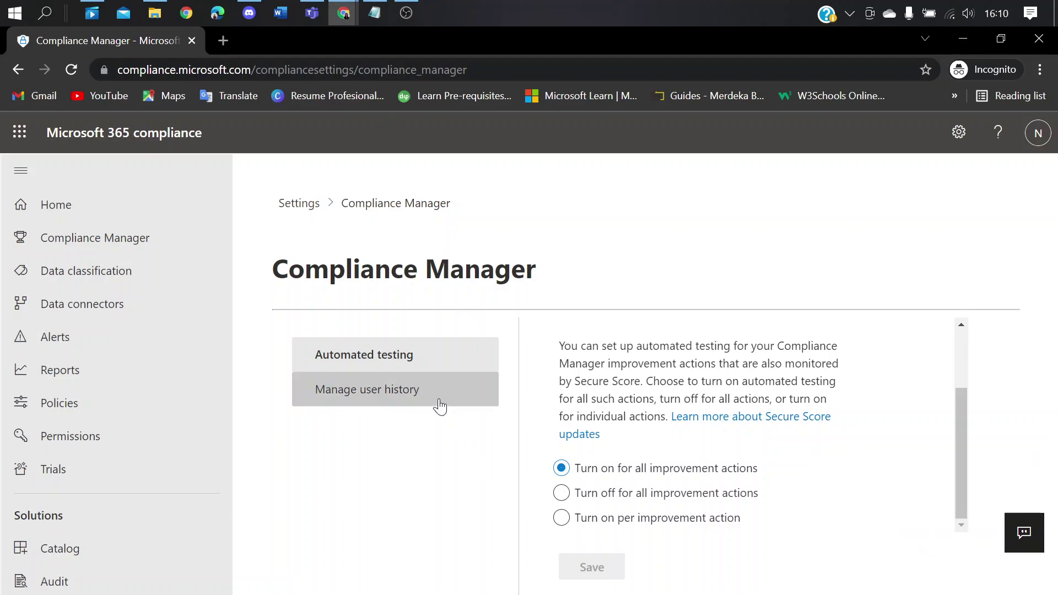
{"action": "left_click", "coordinate": [439, 407]}
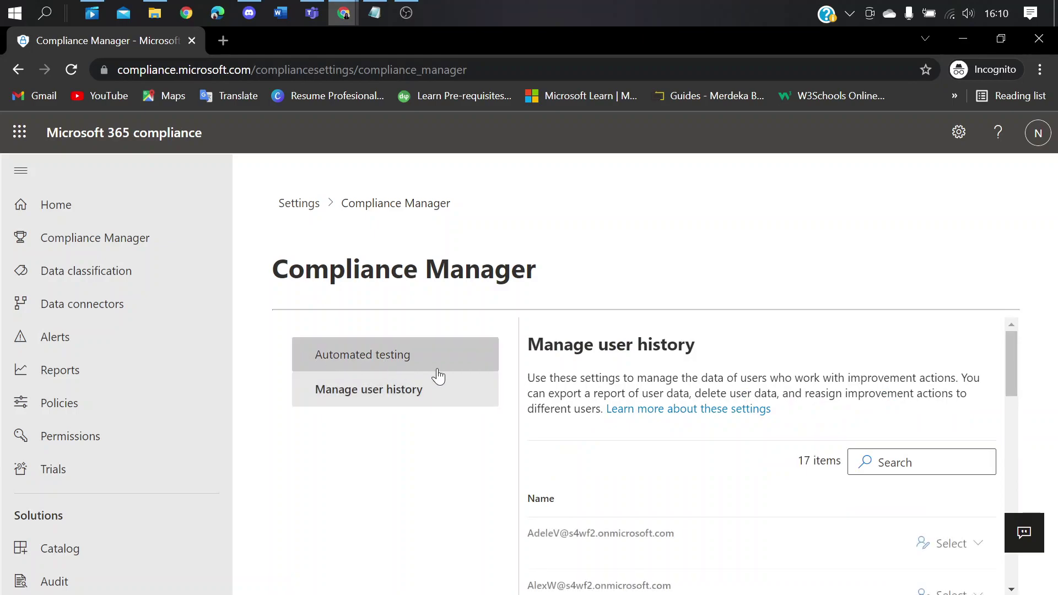
{"action": "scroll", "coordinate": [815, 356], "scroll_direction": "down", "scroll_amount": 1}
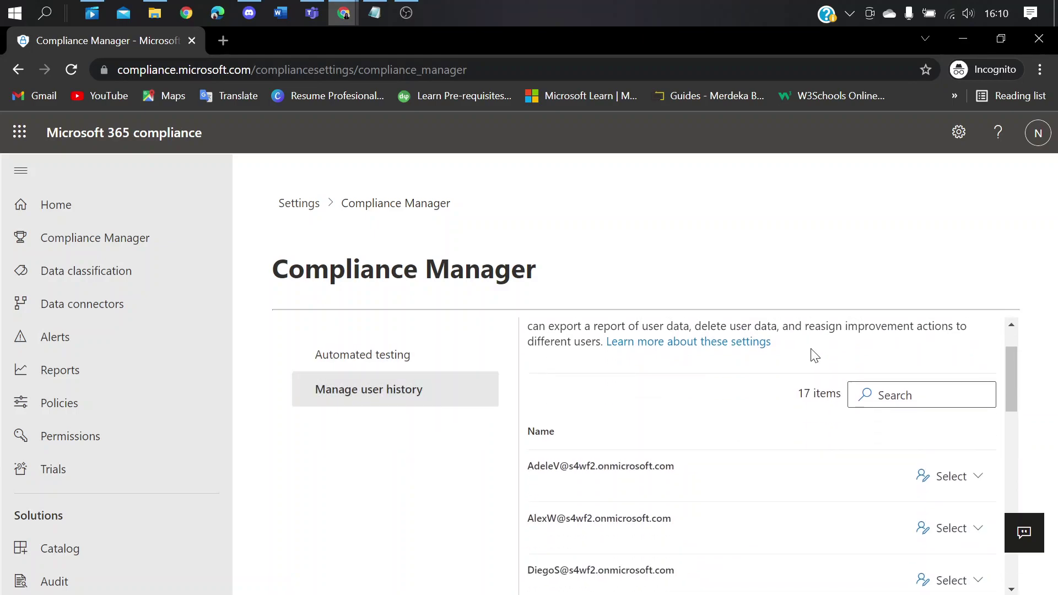
{"action": "scroll", "coordinate": [814, 356], "scroll_direction": "down", "scroll_amount": 1}
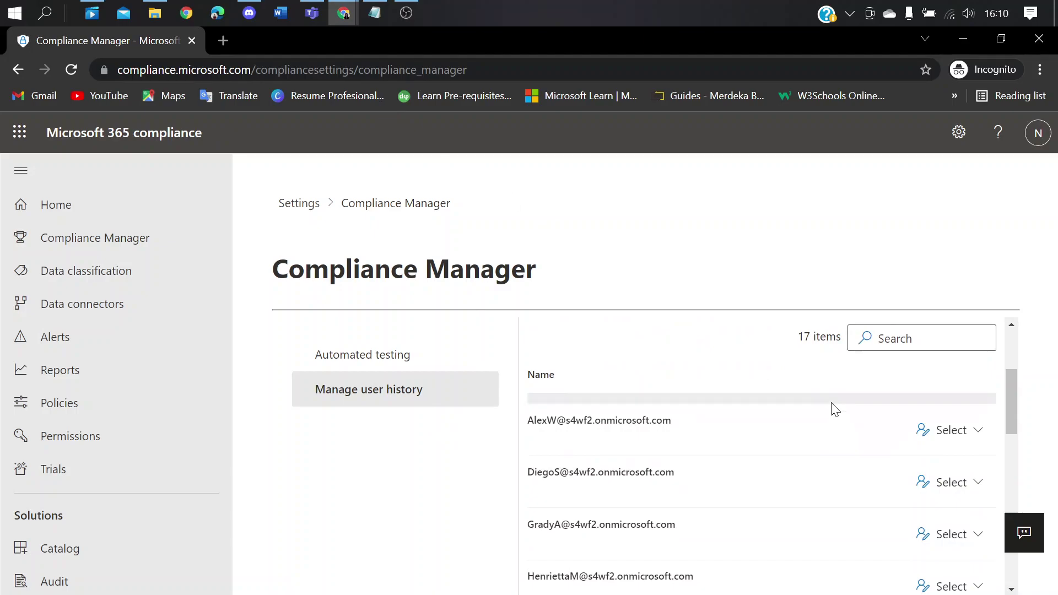
{"action": "scroll", "coordinate": [857, 474], "scroll_direction": "up", "scroll_amount": 1}
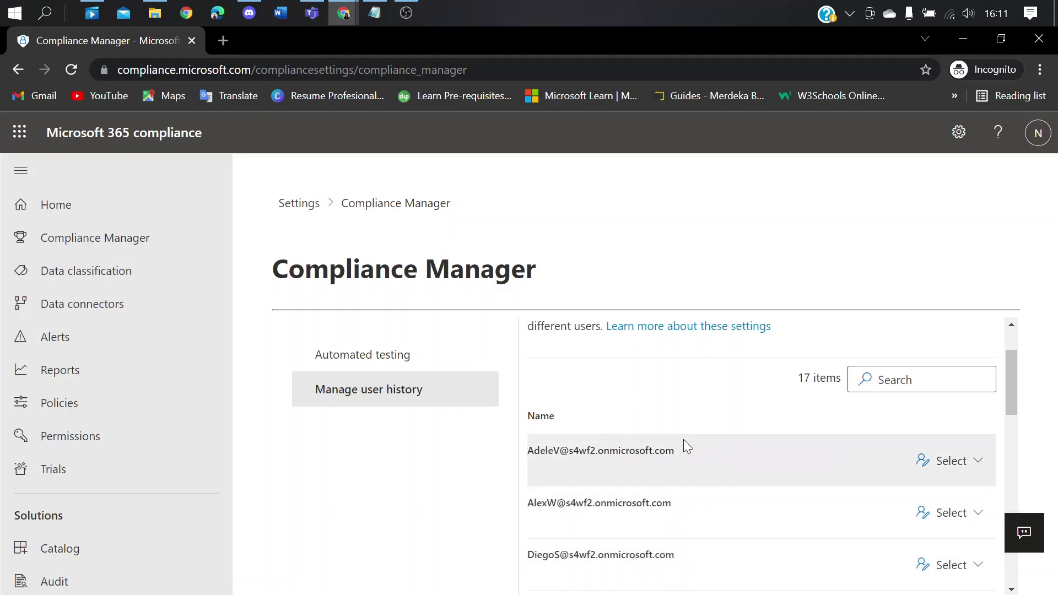
Return to the setup article and read how to find the user history settings and what each user's Select options offer
{"action": "mouse_move", "coordinate": [344, 12]}
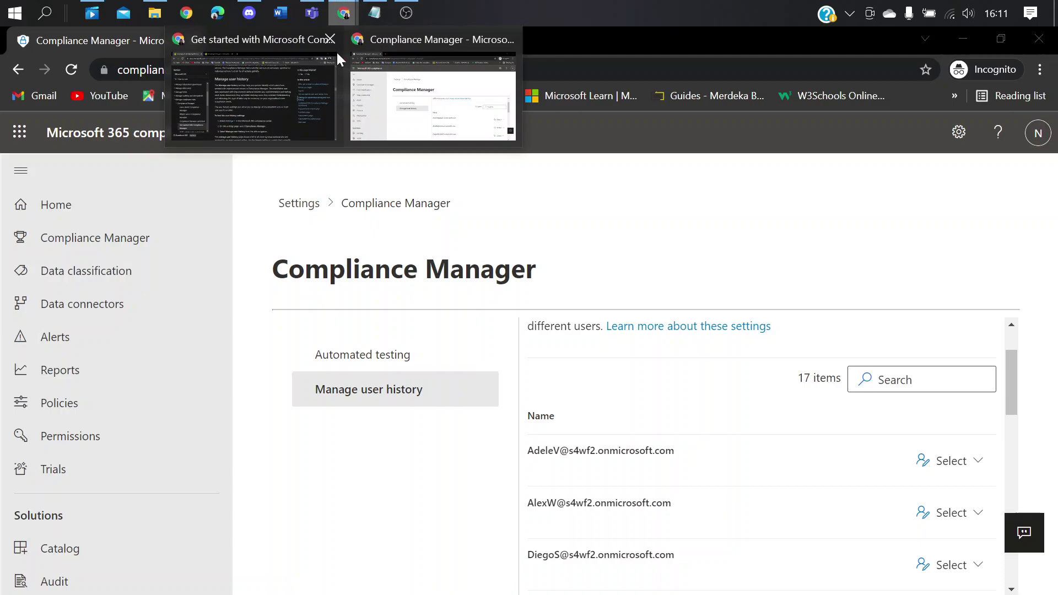
{"action": "left_click", "coordinate": [323, 100]}
{"action": "scroll", "coordinate": [562, 377], "scroll_direction": "down", "scroll_amount": 3}
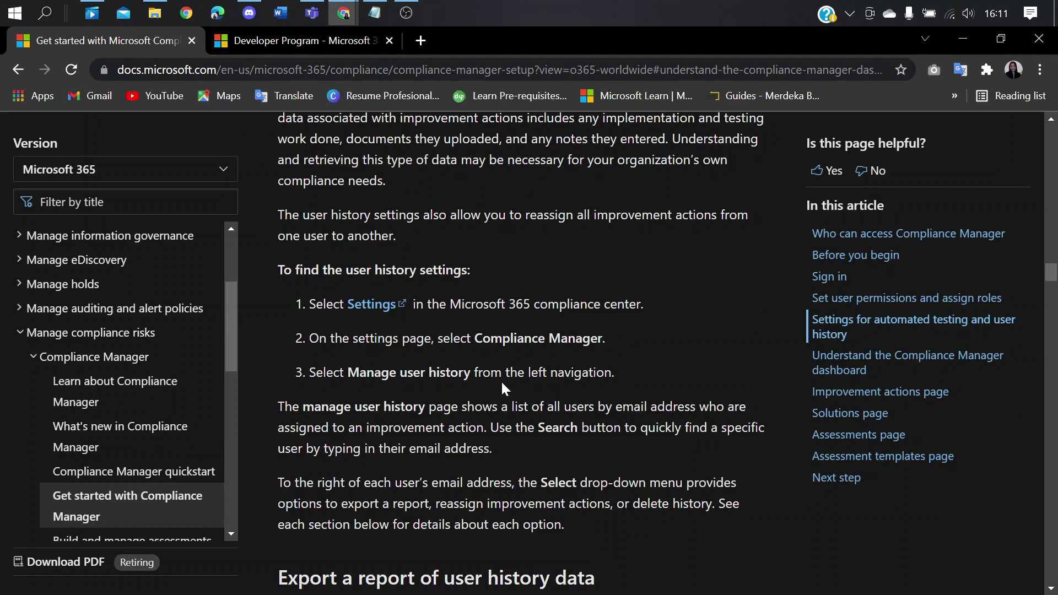
{"action": "scroll", "coordinate": [560, 364], "scroll_direction": "down", "scroll_amount": 3}
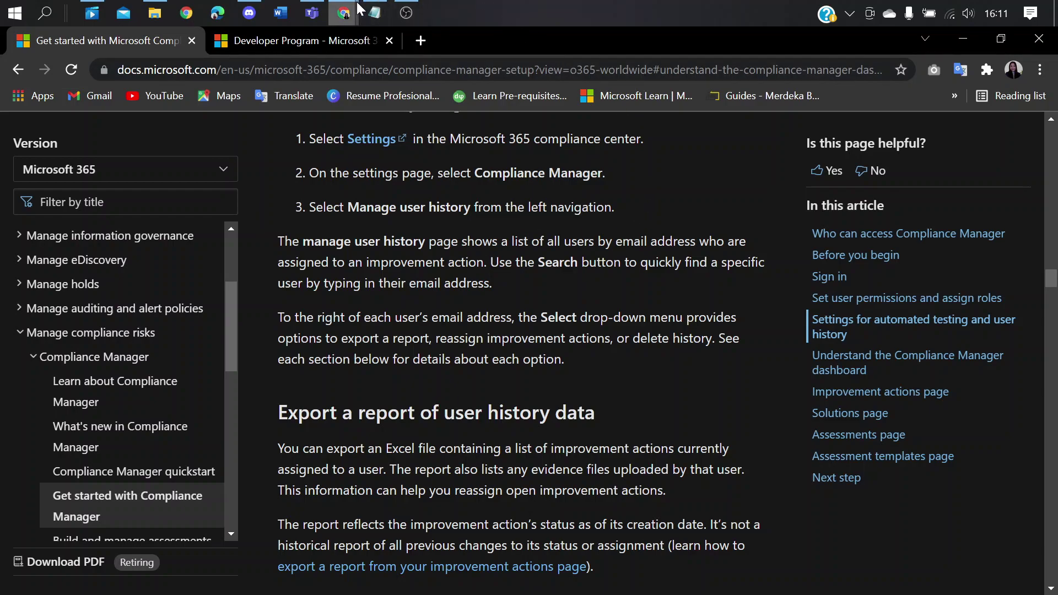
Return to the Manage user history settings in the incognito window and display the available actions for the first listed user
{"action": "mouse_move", "coordinate": [345, 14]}
{"action": "left_click", "coordinate": [386, 65]}
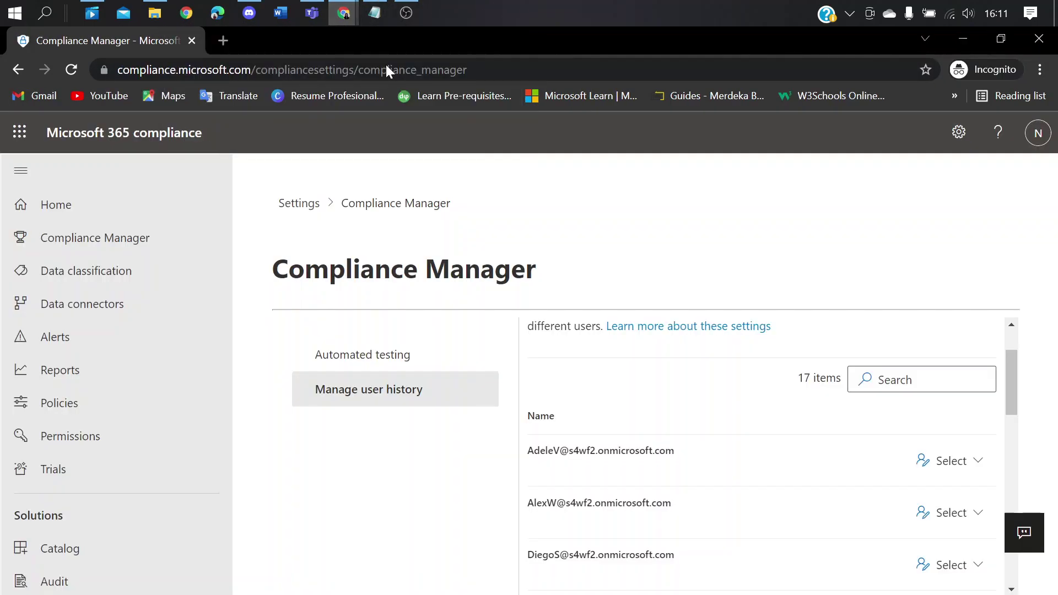
{"action": "left_click", "coordinate": [974, 473]}
{"action": "scroll", "coordinate": [974, 475], "scroll_direction": "down", "scroll_amount": 1}
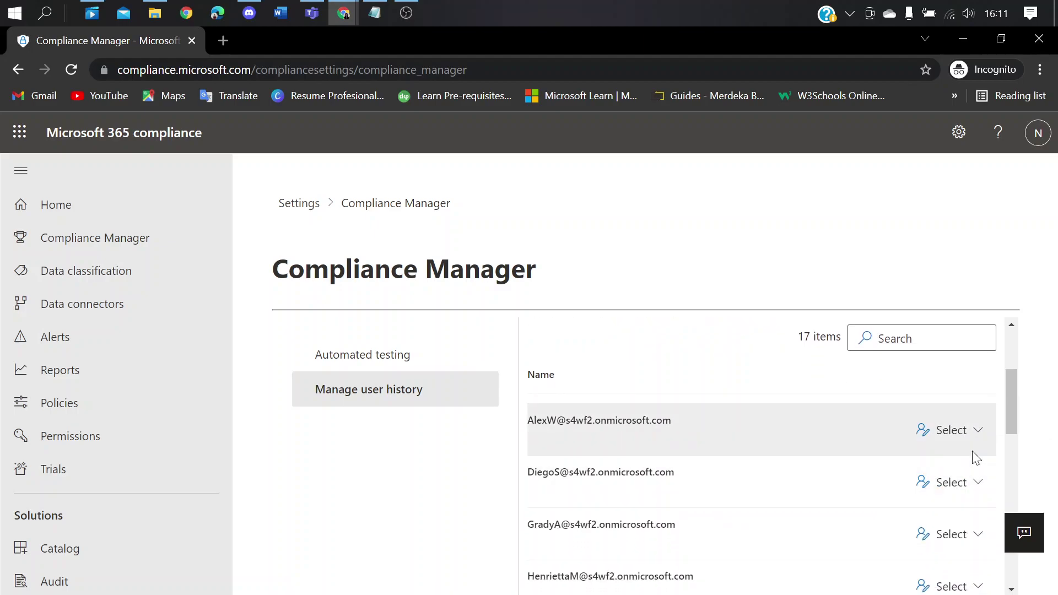
{"action": "scroll", "coordinate": [974, 459], "scroll_direction": "up", "scroll_amount": 1}
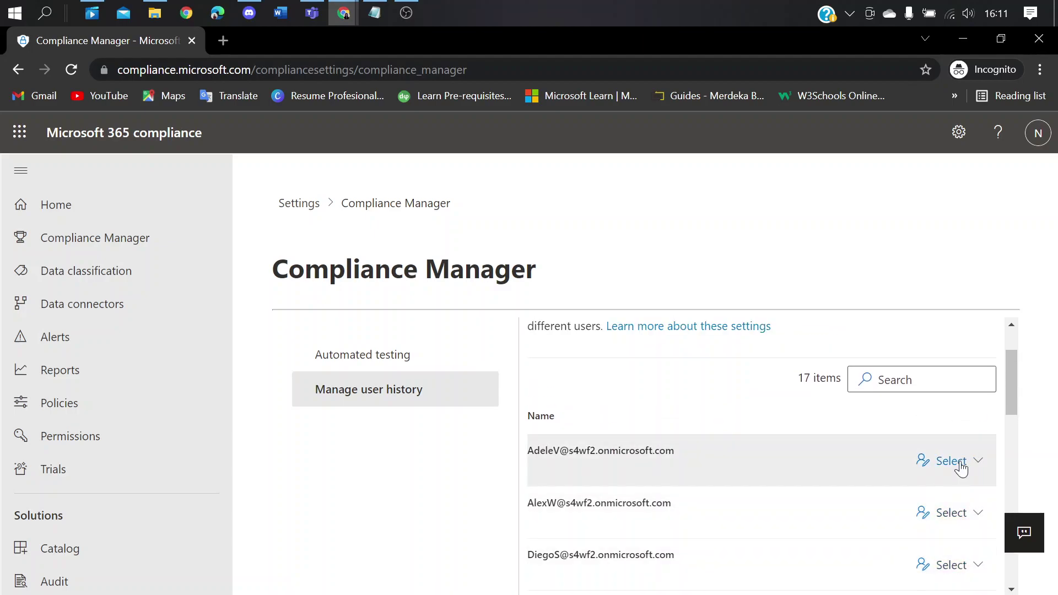
{"action": "left_click", "coordinate": [962, 467]}
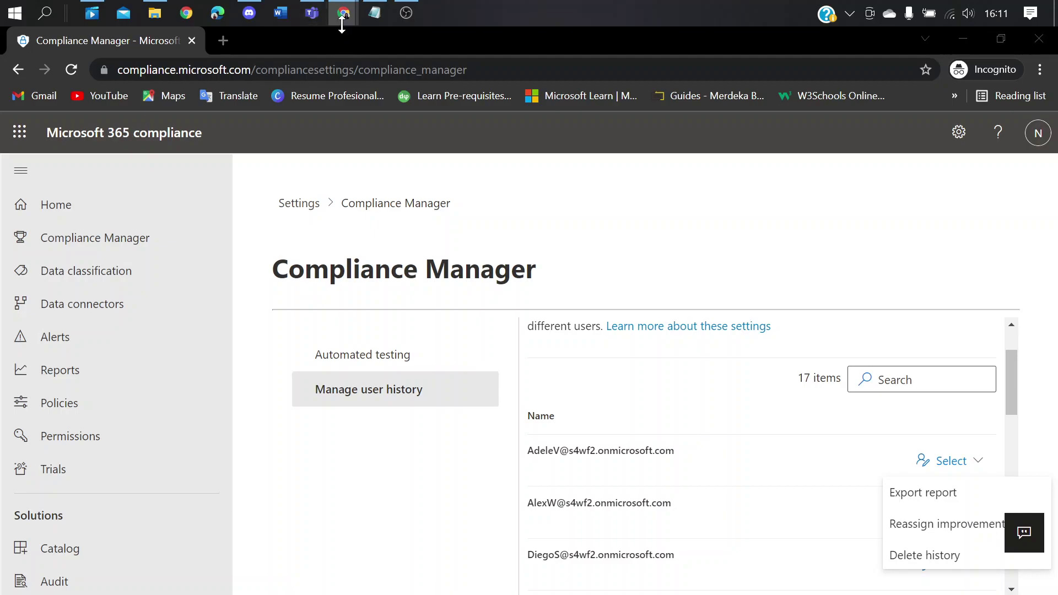
Consult the setup article's instructions on exporting a report of user history data
{"action": "mouse_move", "coordinate": [344, 16]}
{"action": "left_click", "coordinate": [327, 87]}
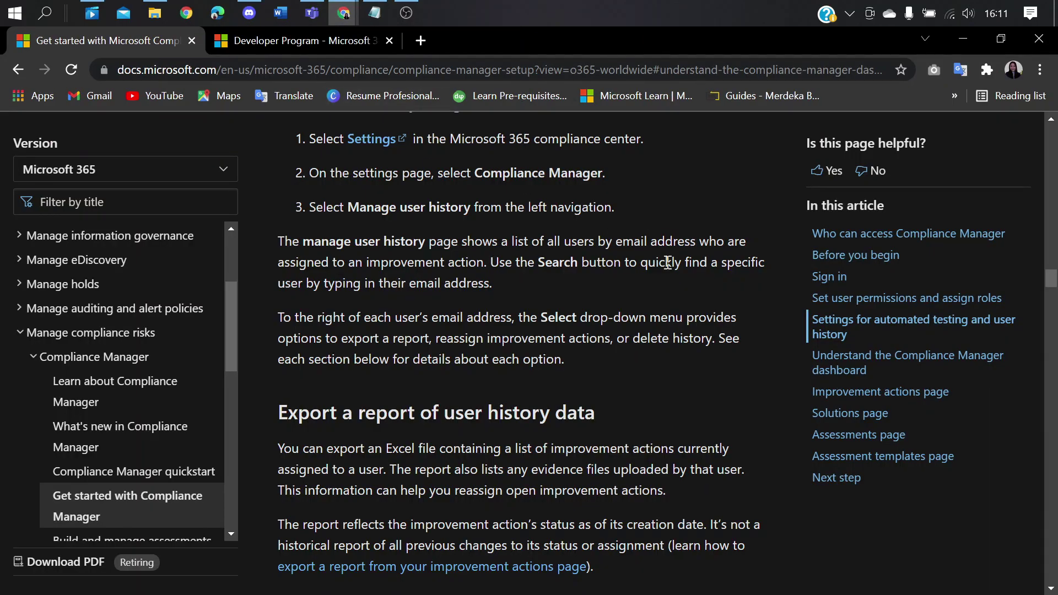
{"action": "scroll", "coordinate": [667, 263], "scroll_direction": "down", "scroll_amount": 4}
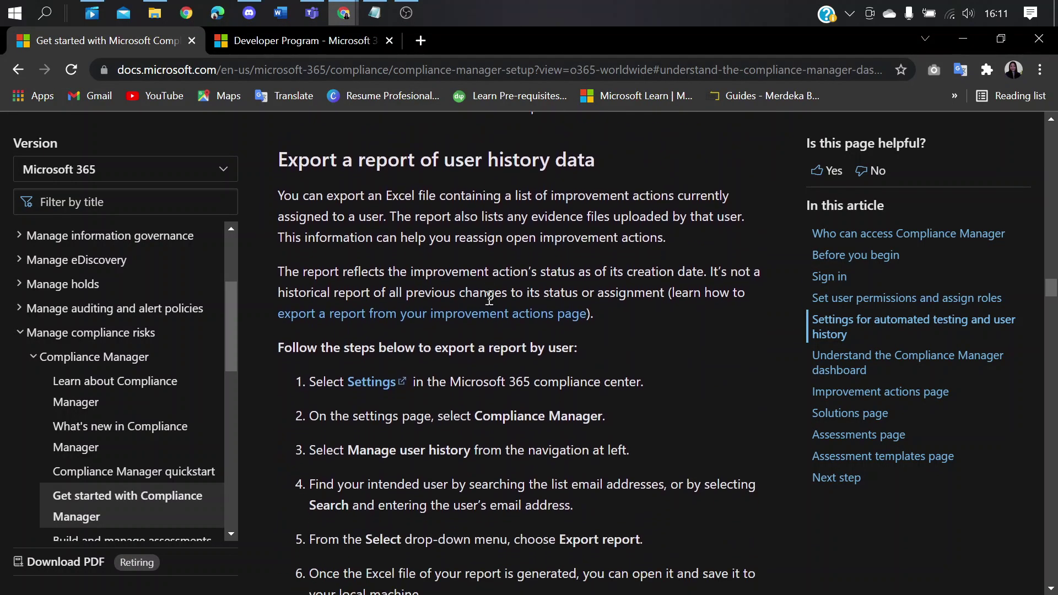
{"action": "scroll", "coordinate": [489, 298], "scroll_direction": "up", "scroll_amount": 2}
{"action": "scroll", "coordinate": [485, 299], "scroll_direction": "down", "scroll_amount": 2}
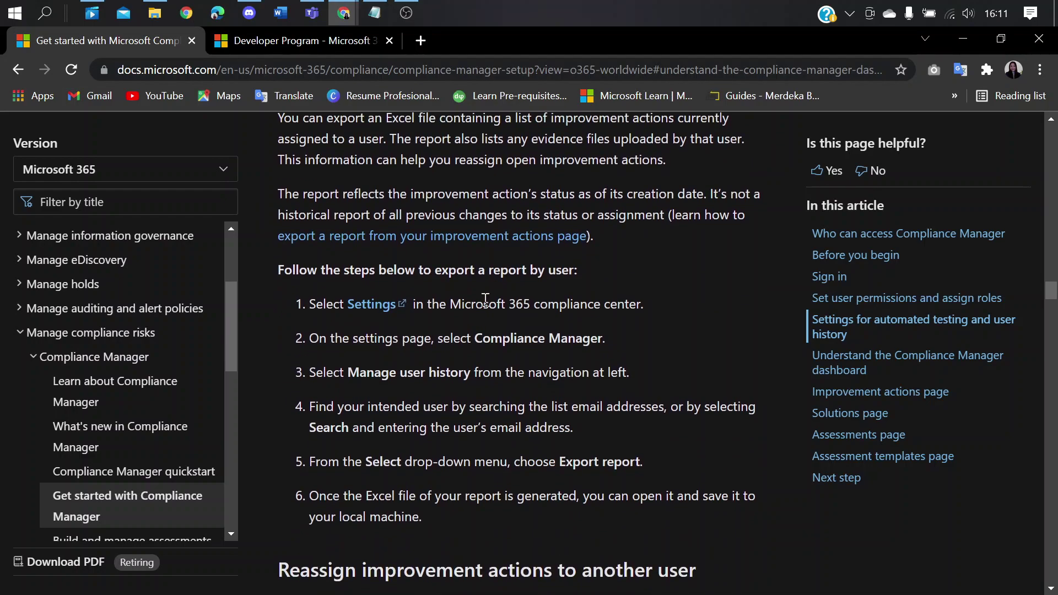
{"action": "scroll", "coordinate": [549, 340], "scroll_direction": "up", "scroll_amount": 2}
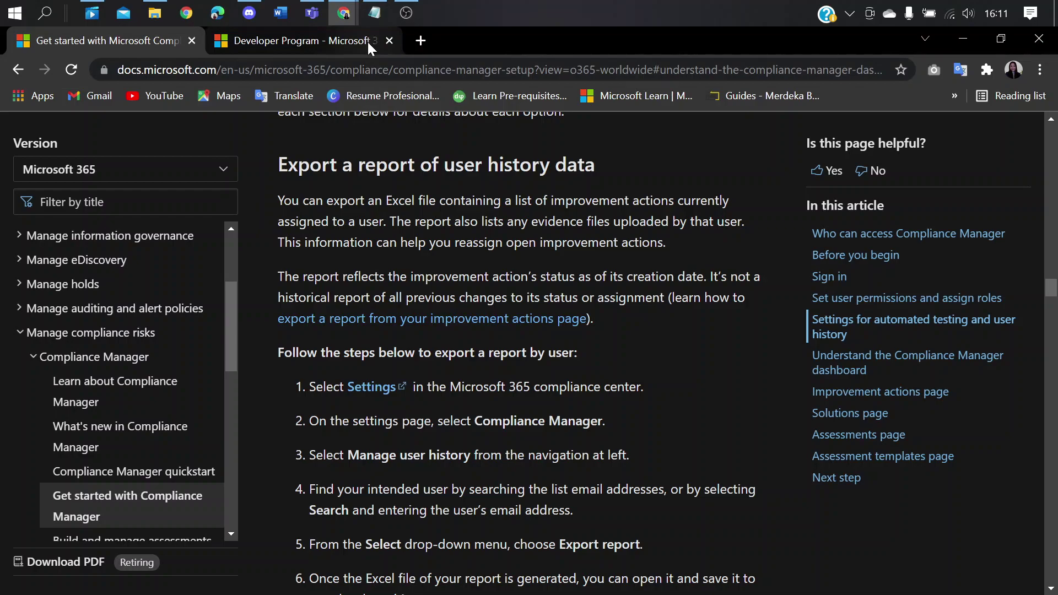
Export the first listed user's history report from the incognito window, open the Excel file to view it, and minimize it
{"action": "mouse_move", "coordinate": [349, 18]}
{"action": "left_click", "coordinate": [401, 88]}
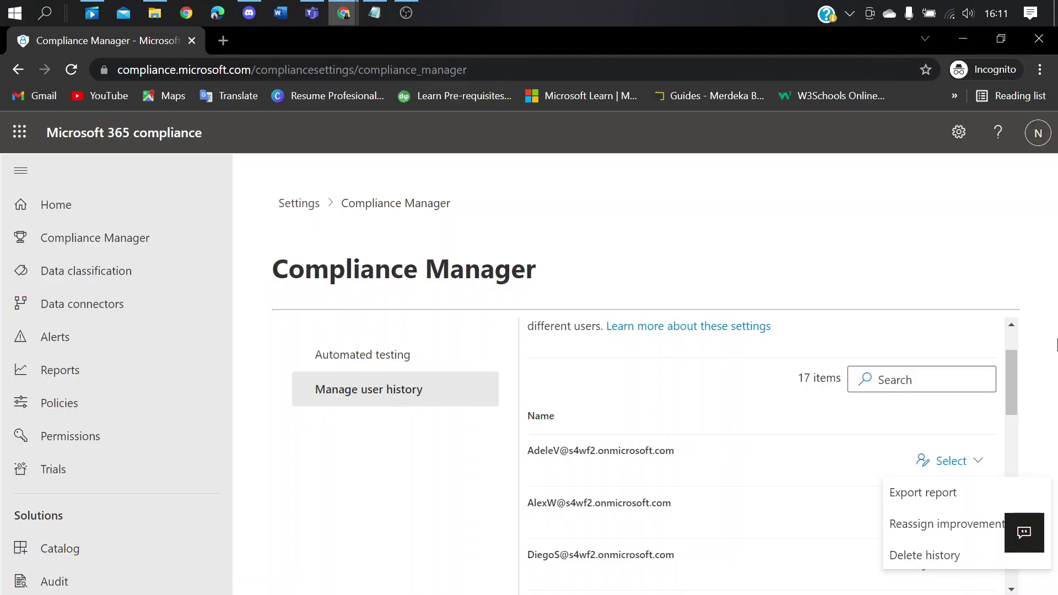
{"action": "left_click", "coordinate": [938, 498]}
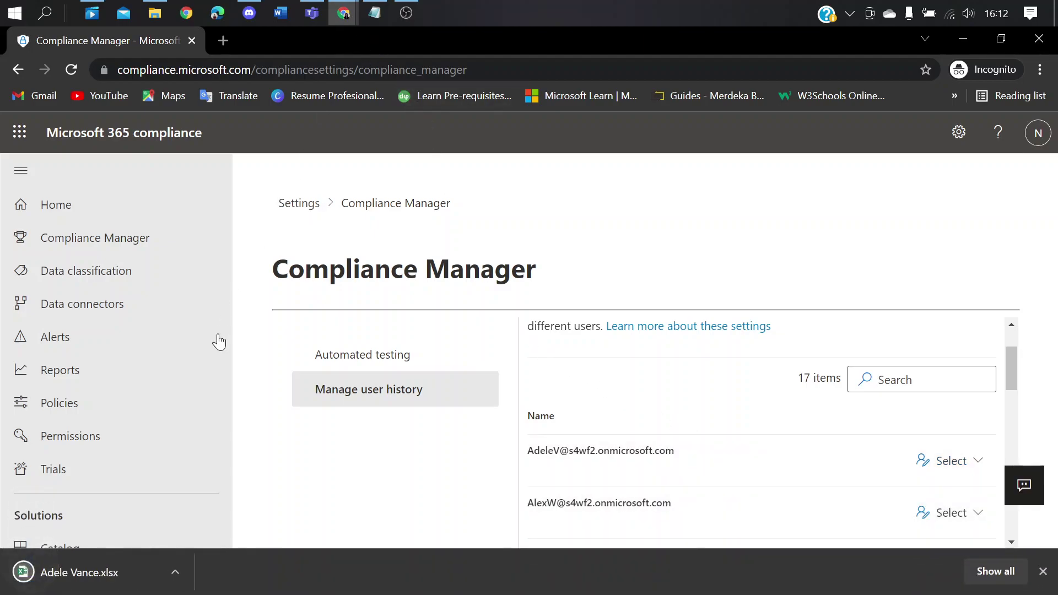
{"action": "left_click", "coordinate": [102, 588]}
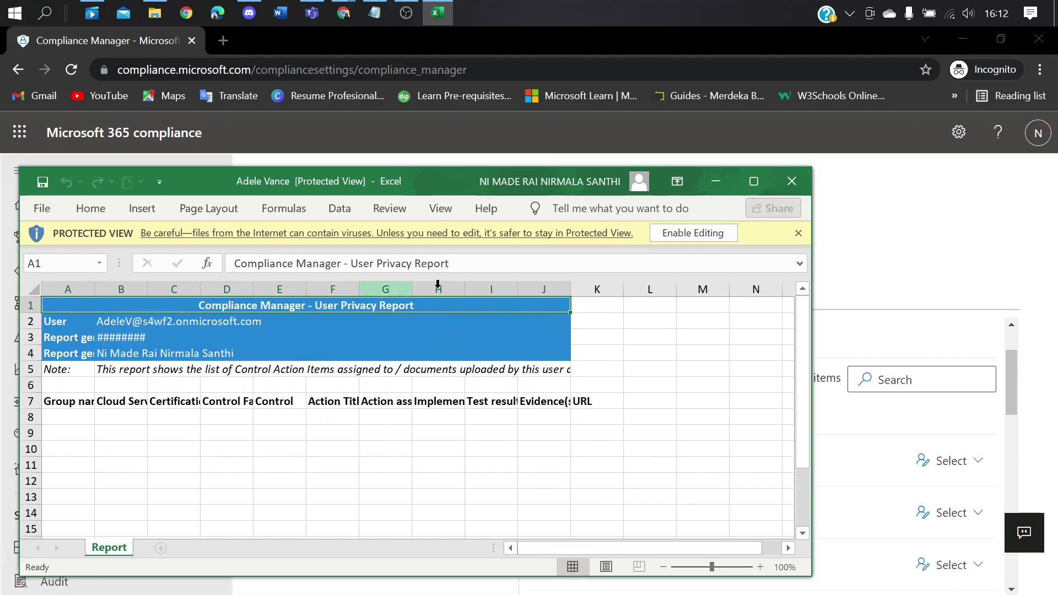
{"action": "left_click", "coordinate": [715, 181]}
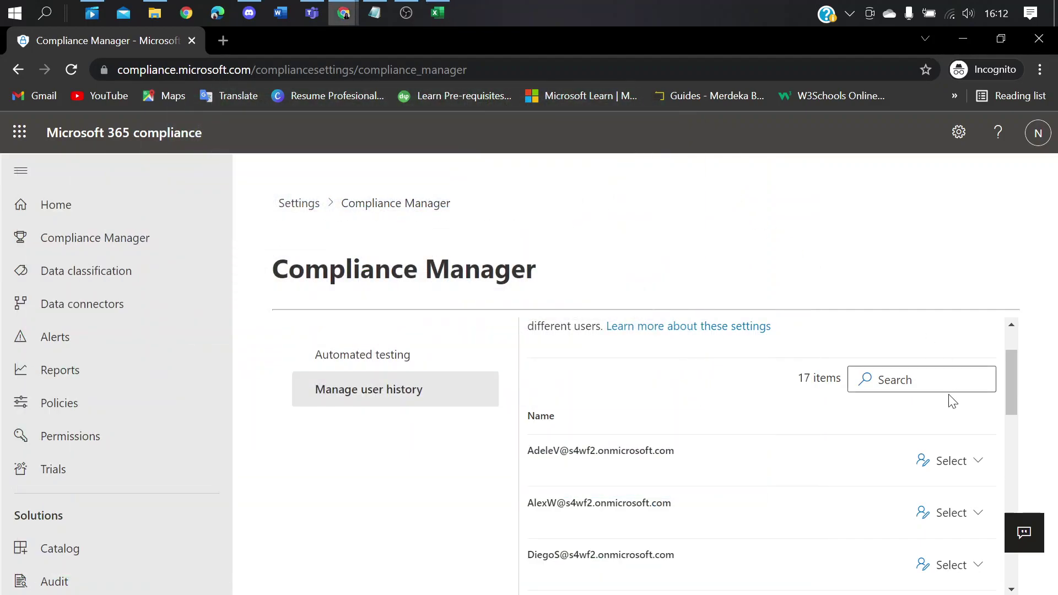
Reassign all improvement actions from the first listed user to the second listed user and finish the reassignment
{"action": "left_click", "coordinate": [989, 462]}
{"action": "scroll", "coordinate": [1011, 452], "scroll_direction": "down", "scroll_amount": 1}
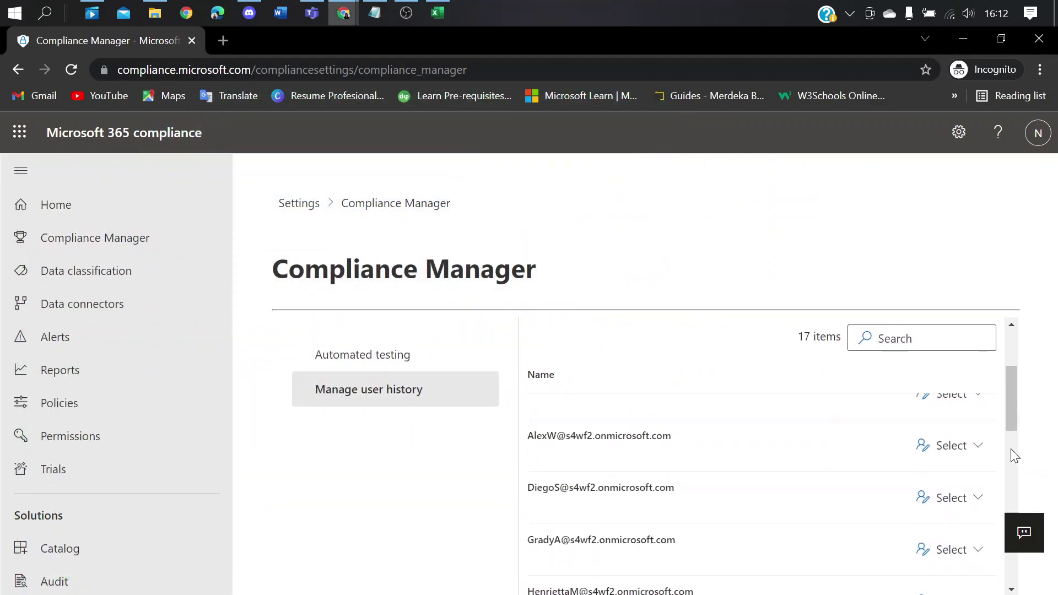
{"action": "scroll", "coordinate": [984, 462], "scroll_direction": "up", "scroll_amount": 1}
{"action": "left_click", "coordinate": [979, 462]}
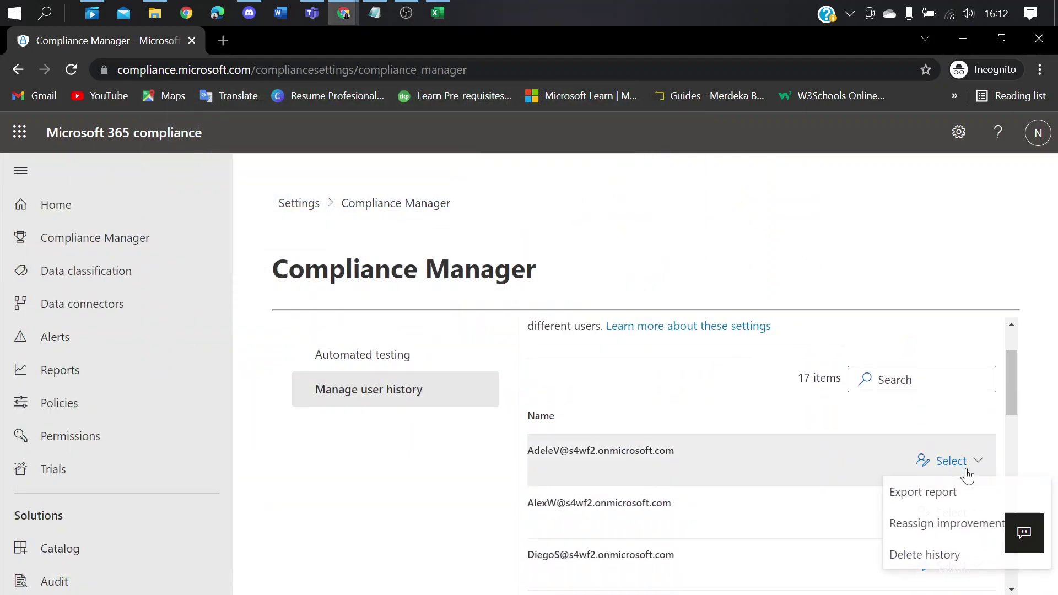
{"action": "left_click", "coordinate": [973, 526]}
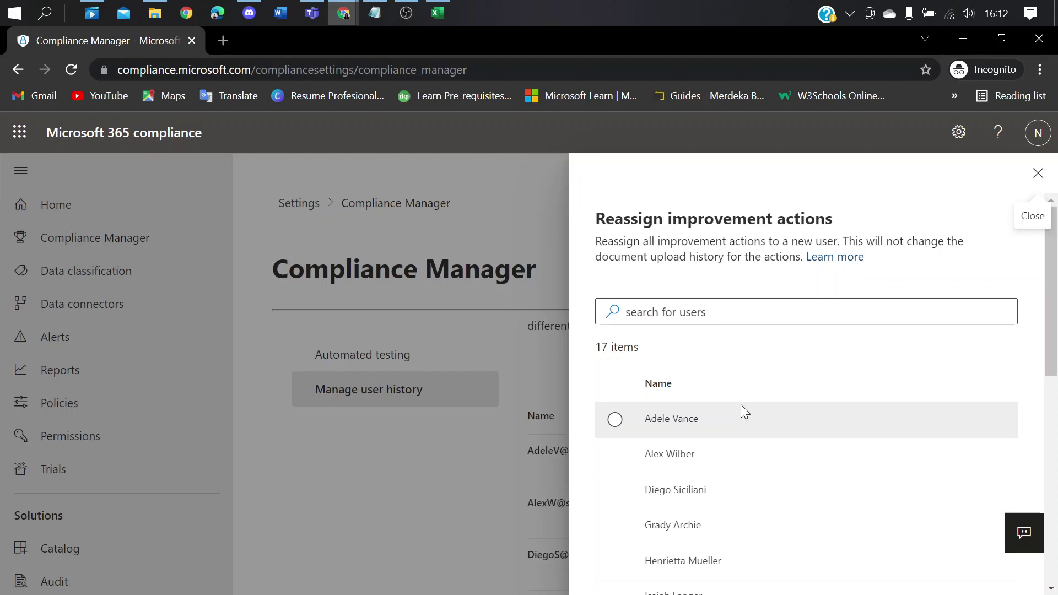
{"action": "left_click", "coordinate": [615, 420]}
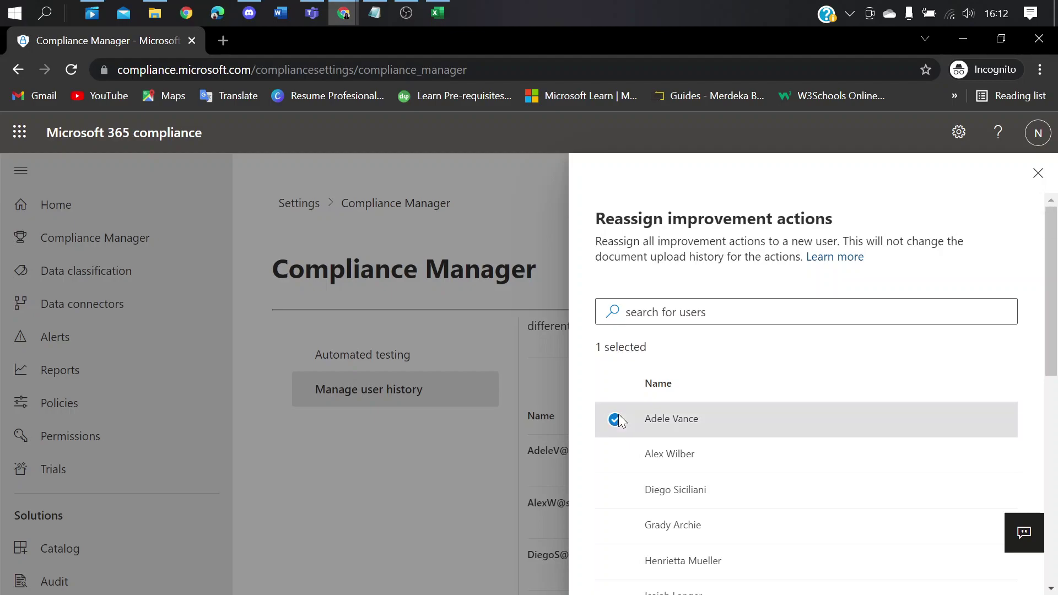
{"action": "left_click", "coordinate": [630, 454]}
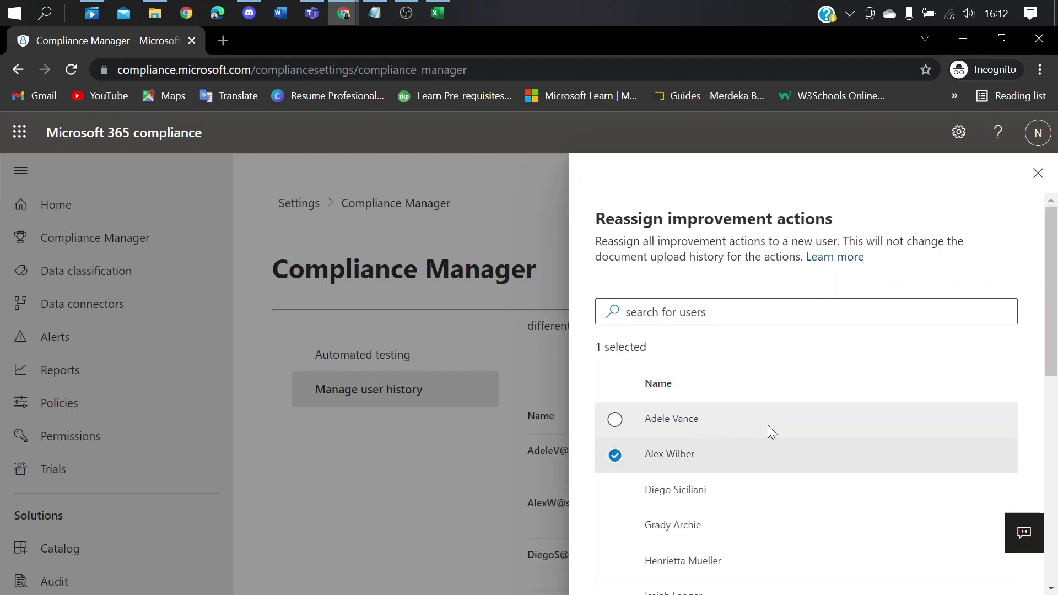
{"action": "scroll", "coordinate": [793, 438], "scroll_direction": "down", "scroll_amount": 8}
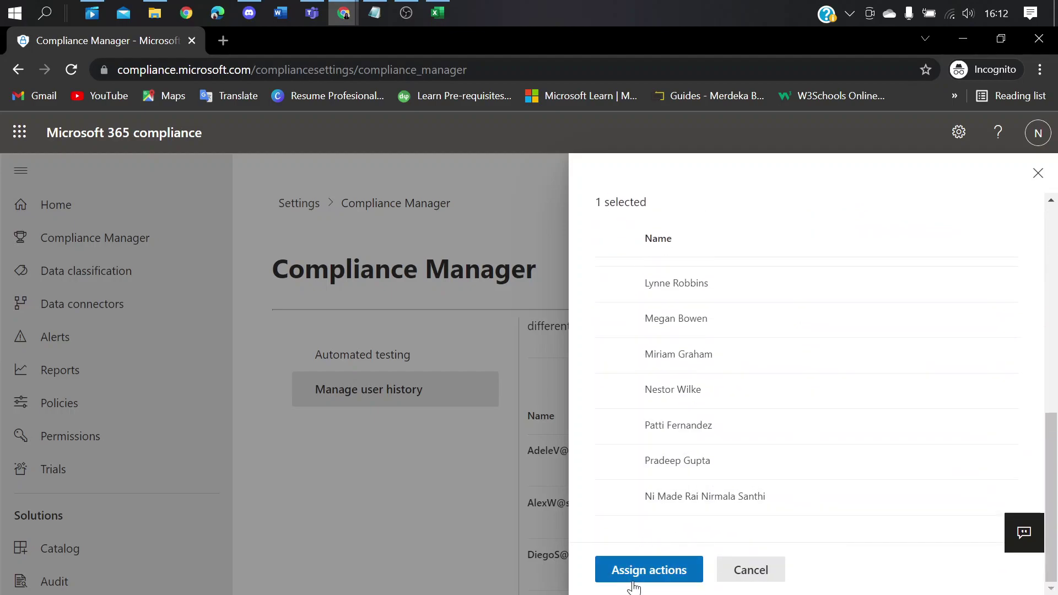
{"action": "left_click", "coordinate": [636, 573]}
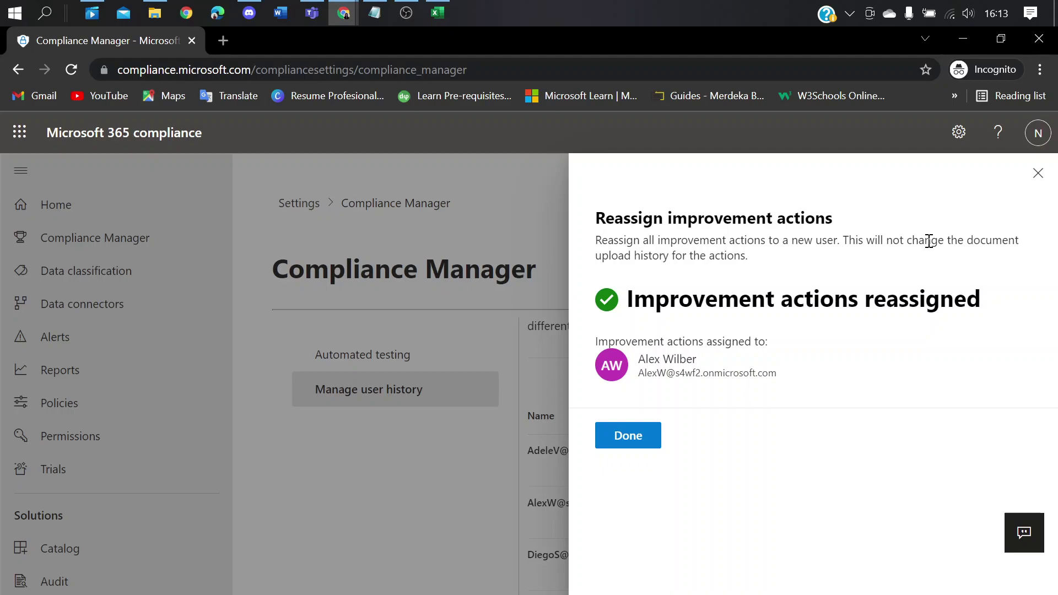
{"action": "left_click", "coordinate": [647, 438]}
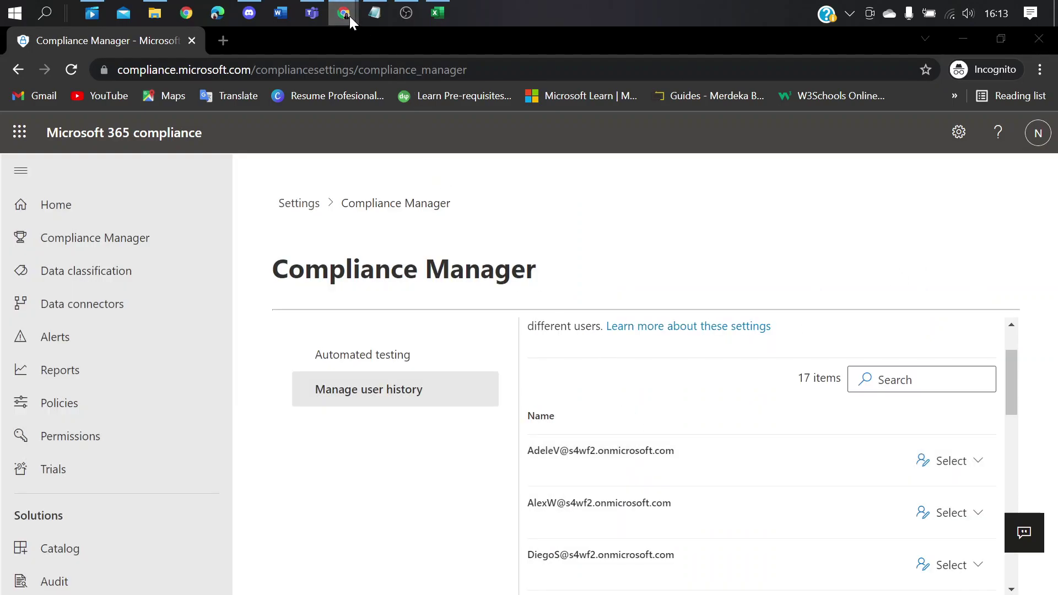
Return to the setup article, review the section on reassigning improvement actions, and read the Delete user history instructions
{"action": "mouse_move", "coordinate": [349, 15]}
{"action": "left_click", "coordinate": [309, 92]}
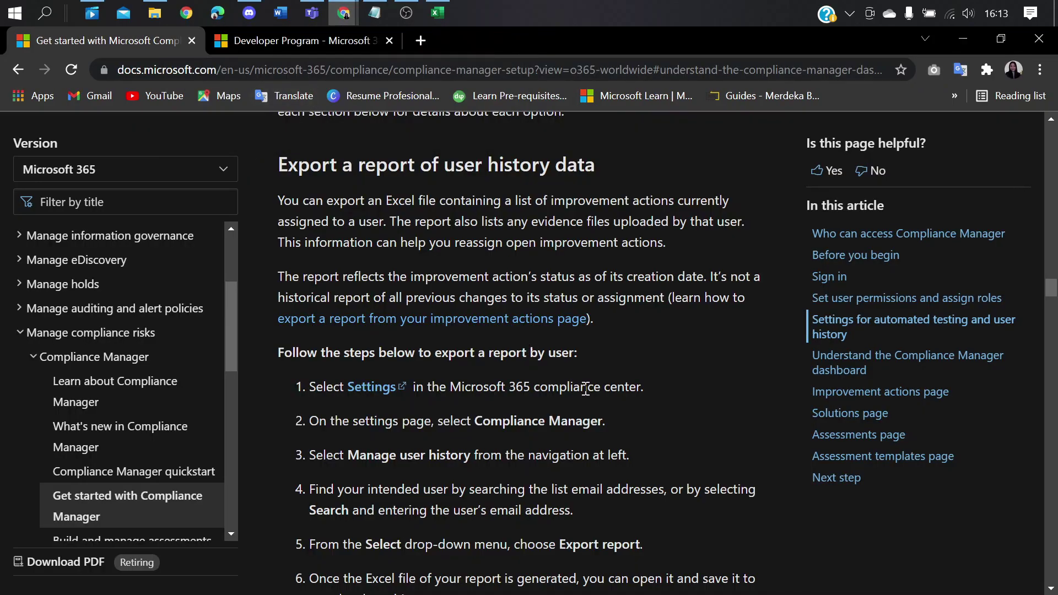
{"action": "scroll", "coordinate": [586, 388], "scroll_direction": "down", "scroll_amount": 9}
{"action": "scroll", "coordinate": [556, 330], "scroll_direction": "down", "scroll_amount": 6}
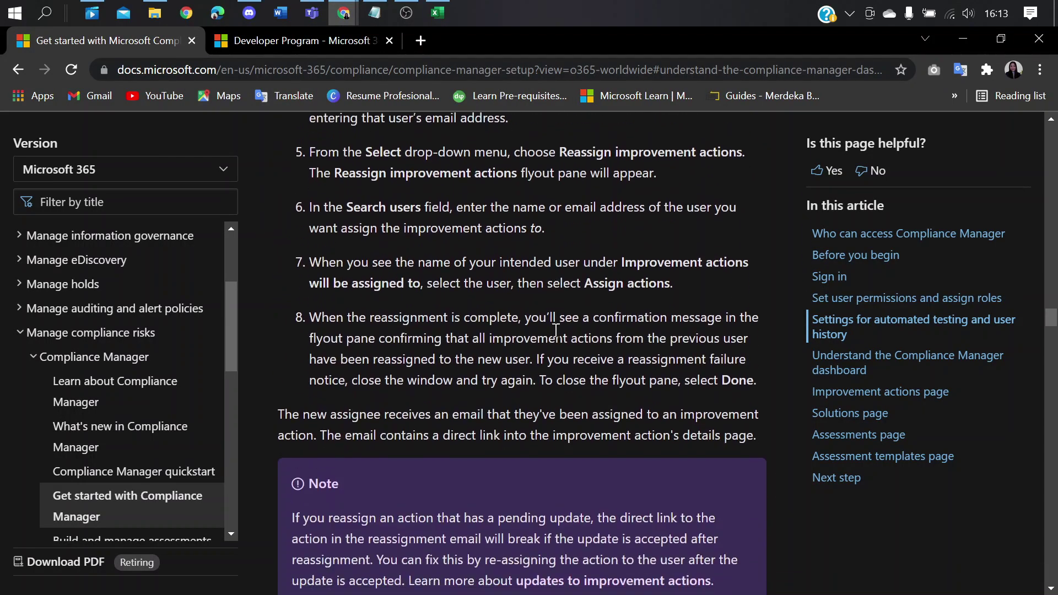
{"action": "scroll", "coordinate": [530, 320], "scroll_direction": "up", "scroll_amount": 5}
{"action": "scroll", "coordinate": [531, 320], "scroll_direction": "up", "scroll_amount": 4}
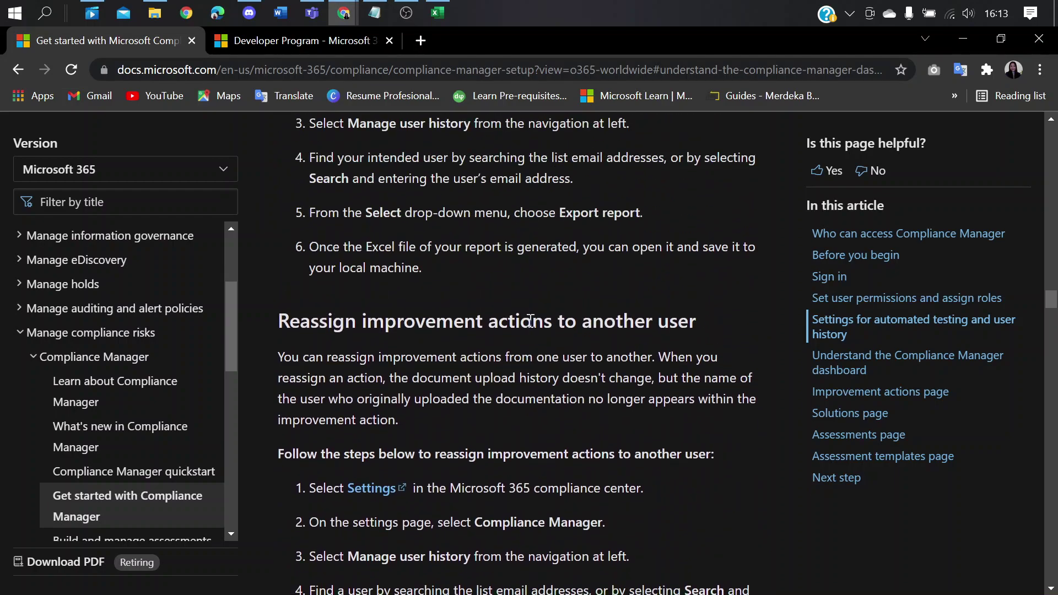
{"action": "scroll", "coordinate": [631, 354], "scroll_direction": "down", "scroll_amount": 12}
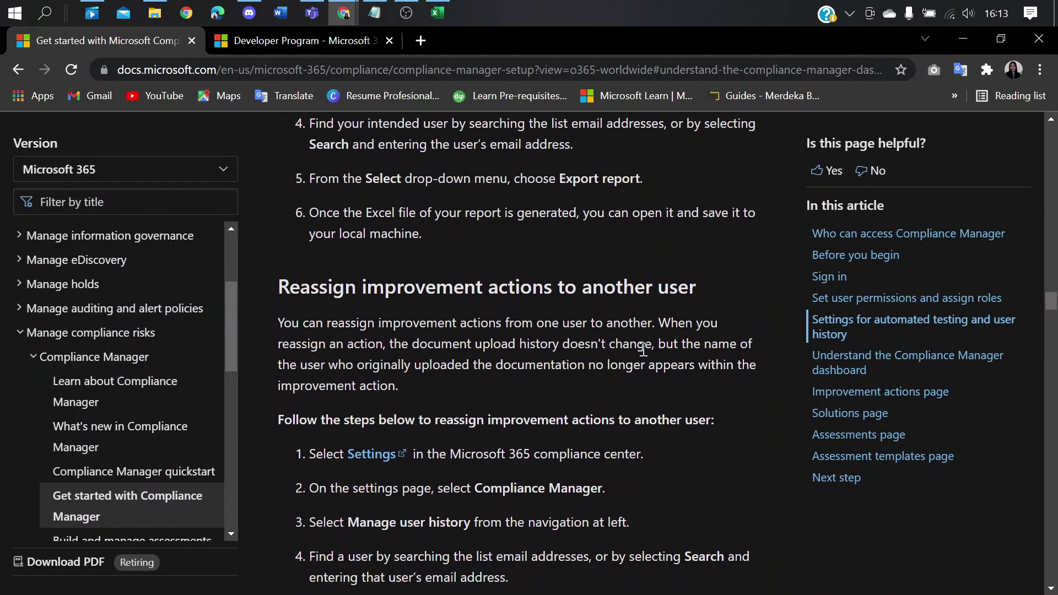
{"action": "scroll", "coordinate": [647, 351], "scroll_direction": "down", "scroll_amount": 4}
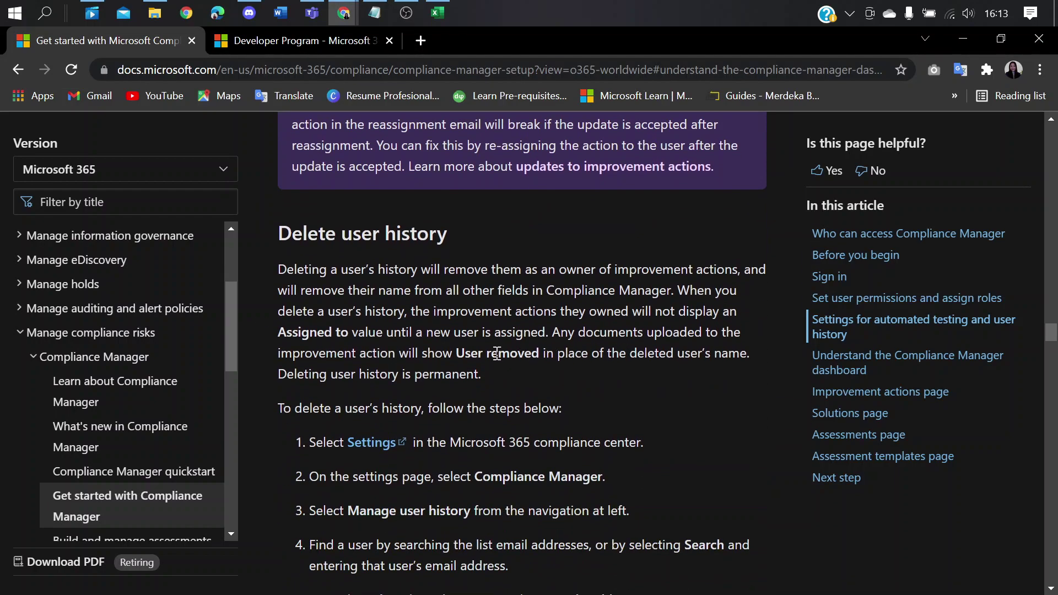
{"action": "scroll", "coordinate": [459, 342], "scroll_direction": "up", "scroll_amount": 1}
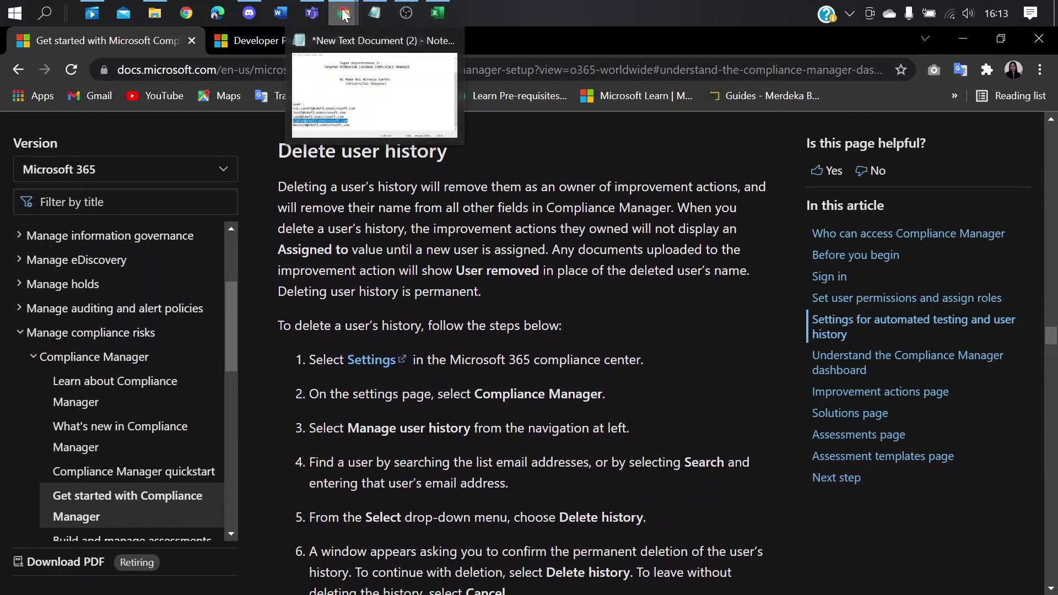
Delete the first listed user's history in the incognito window's Manage user history settings and confirm the permanent deletion
{"action": "mouse_move", "coordinate": [342, 14]}
{"action": "left_click", "coordinate": [398, 83]}
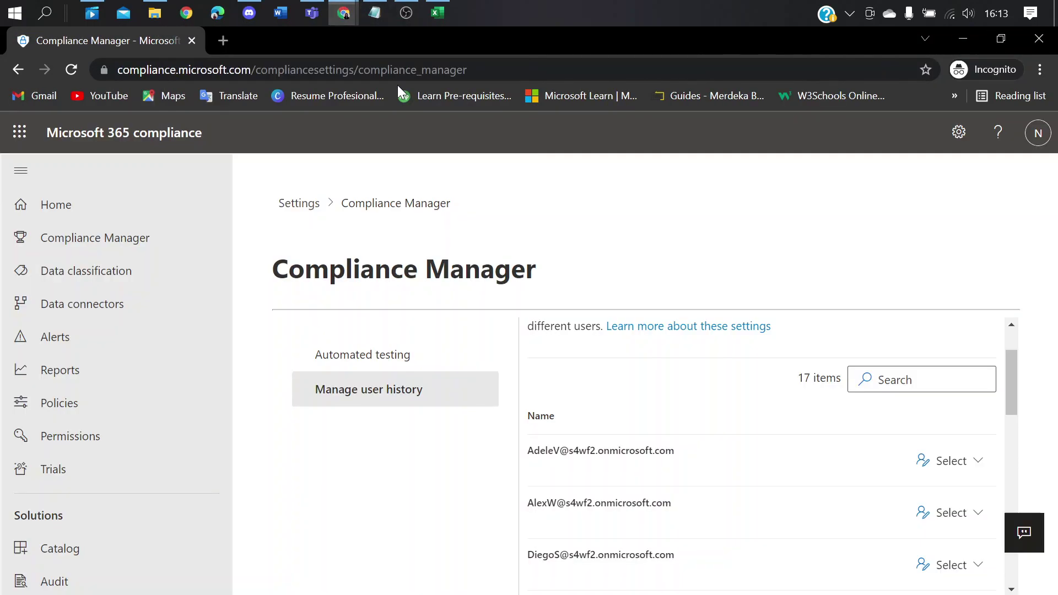
{"action": "left_click", "coordinate": [967, 467]}
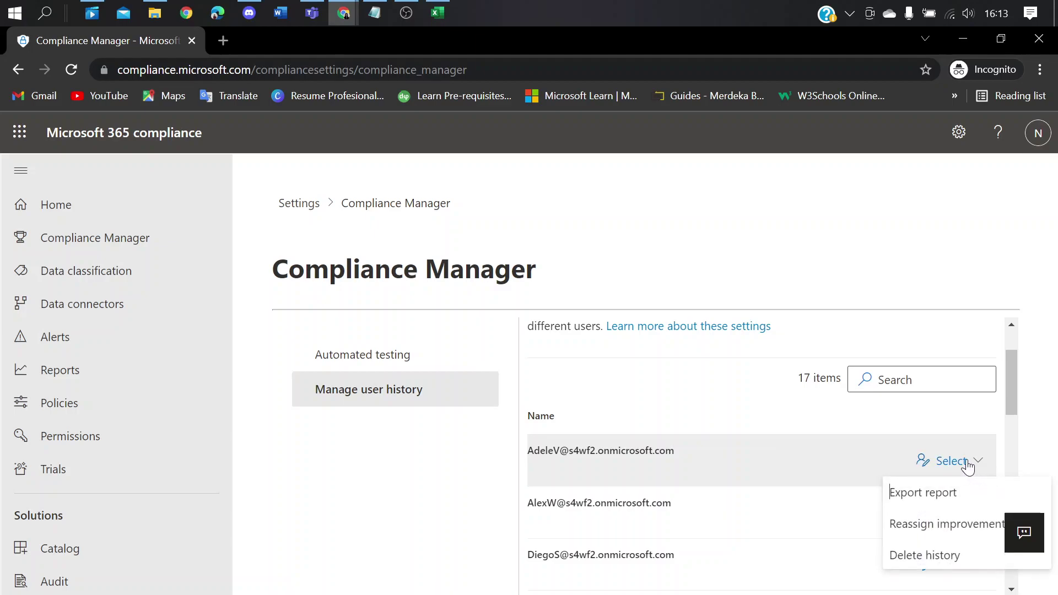
{"action": "scroll", "coordinate": [968, 467], "scroll_direction": "down", "scroll_amount": 2}
{"action": "scroll", "coordinate": [966, 465], "scroll_direction": "up", "scroll_amount": 4}
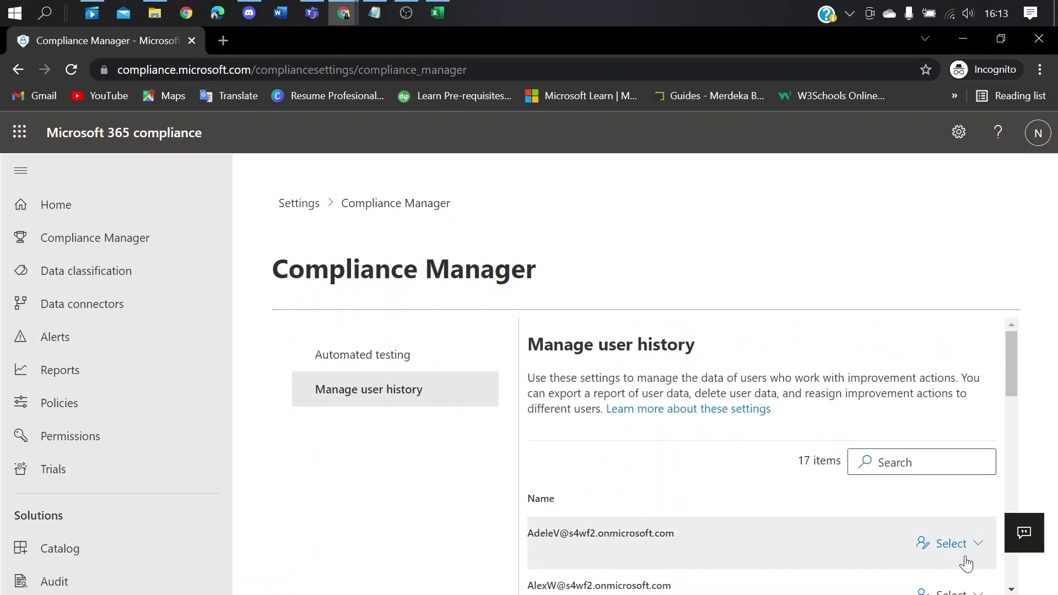
{"action": "left_click", "coordinate": [967, 546]}
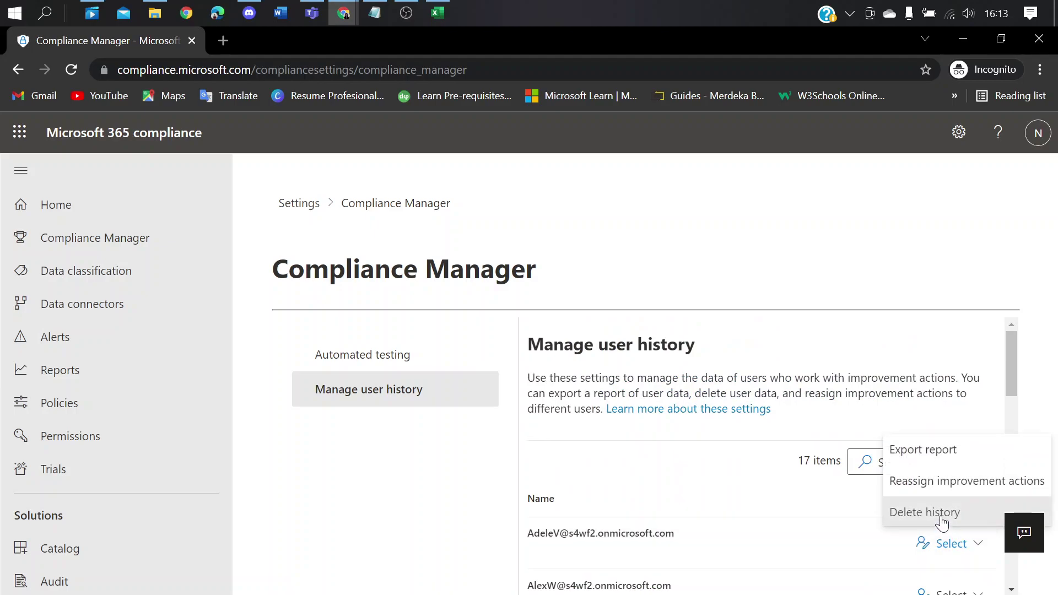
{"action": "left_click", "coordinate": [942, 515]}
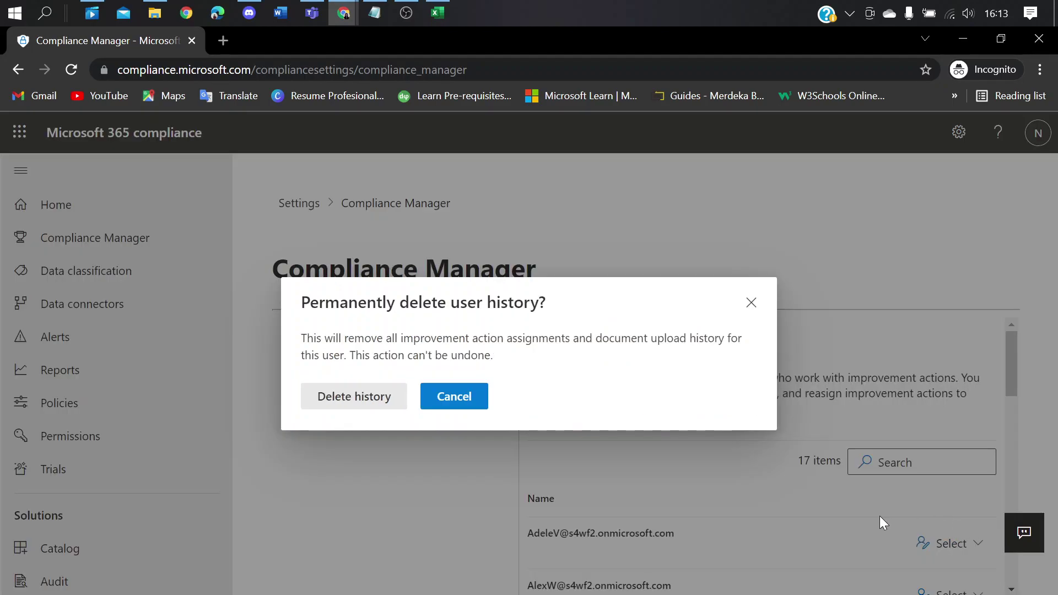
{"action": "left_click", "coordinate": [394, 406]}
{"action": "scroll", "coordinate": [730, 553], "scroll_direction": "down", "scroll_amount": 3}
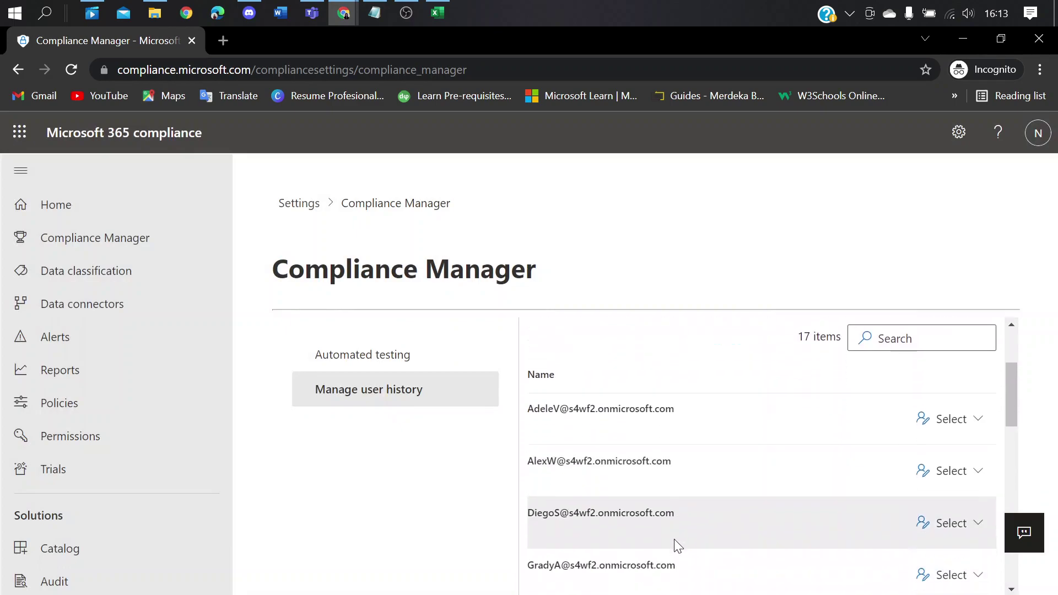
{"action": "scroll", "coordinate": [629, 435], "scroll_direction": "up", "scroll_amount": 1}
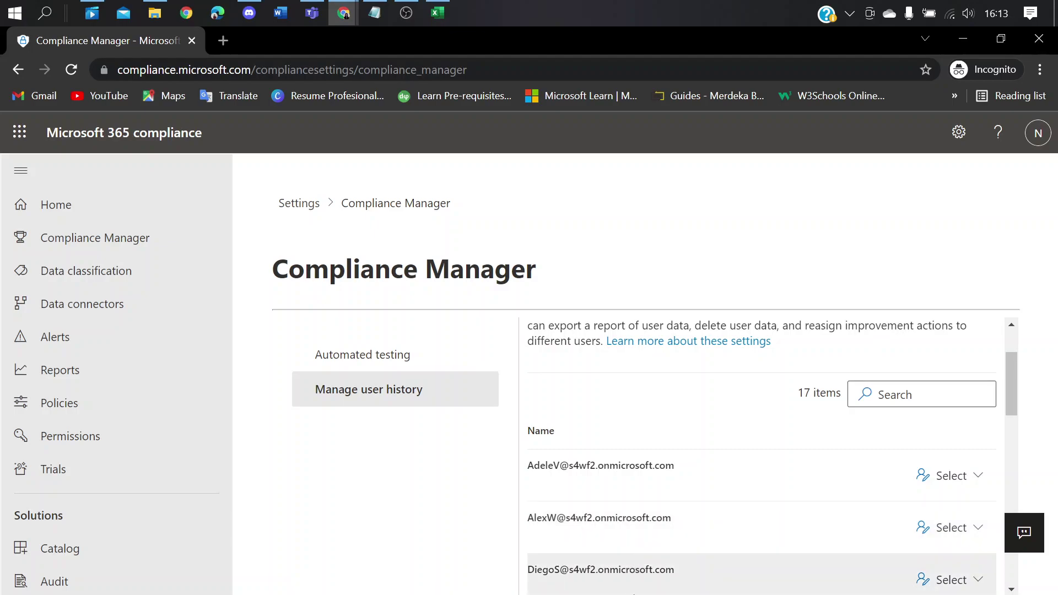
Return to the setup article and read the sections on understanding the Compliance Manager dashboard and the overall compliance score
{"action": "mouse_move", "coordinate": [342, 12]}
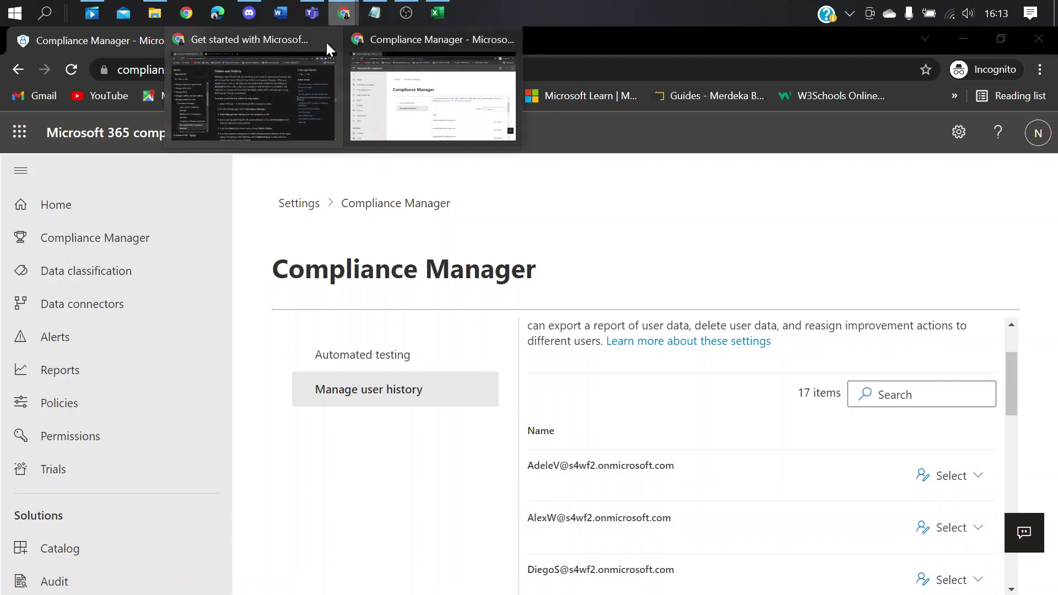
{"action": "left_click", "coordinate": [326, 42]}
{"action": "scroll", "coordinate": [471, 311], "scroll_direction": "down", "scroll_amount": 5}
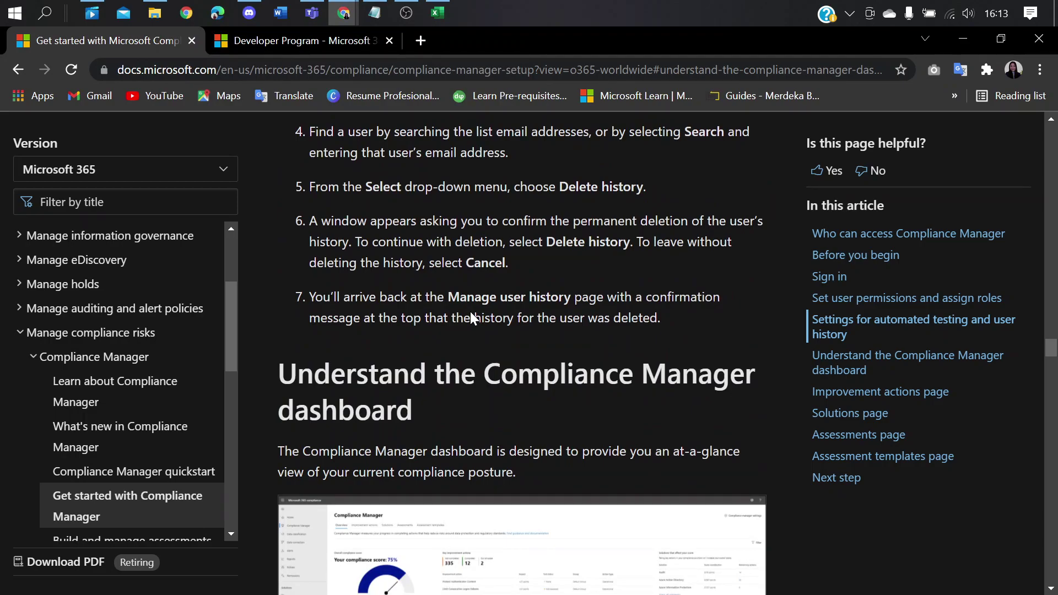
{"action": "scroll", "coordinate": [501, 331], "scroll_direction": "down", "scroll_amount": 4}
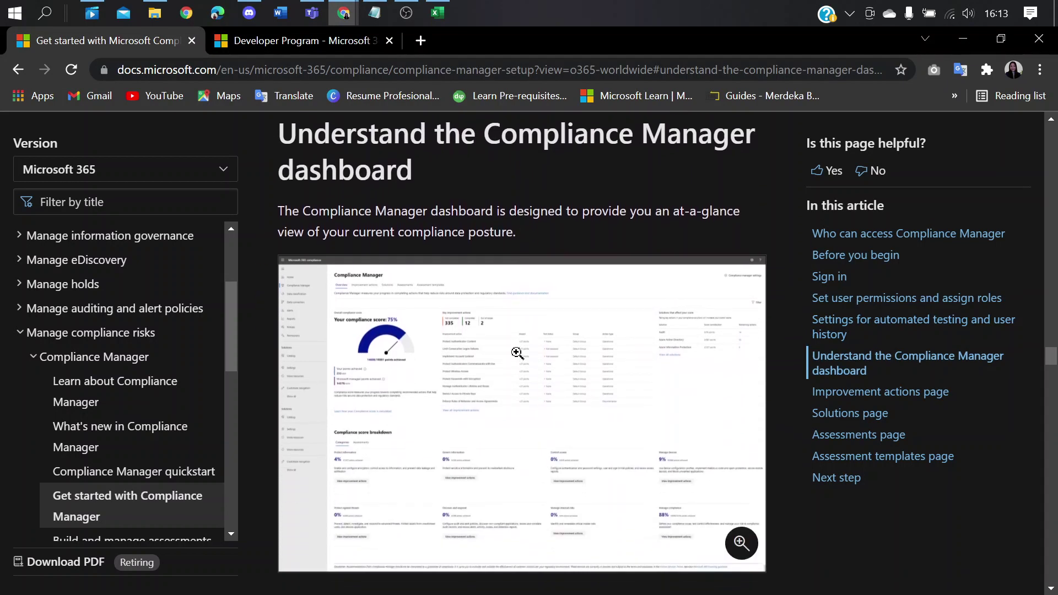
{"action": "scroll", "coordinate": [516, 365], "scroll_direction": "up", "scroll_amount": 1}
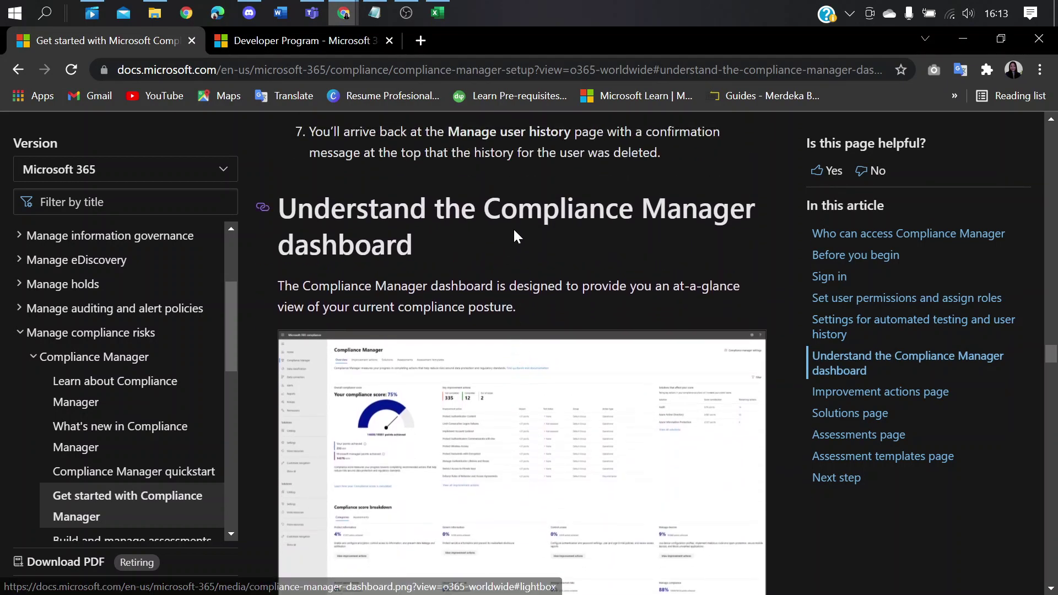
{"action": "scroll", "coordinate": [516, 278], "scroll_direction": "down", "scroll_amount": 5}
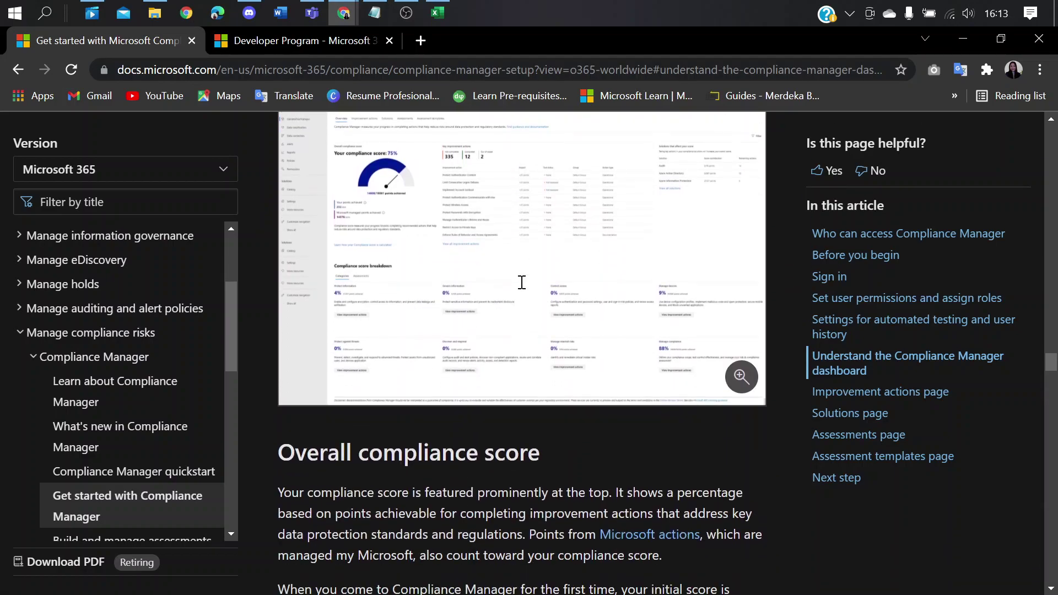
{"action": "scroll", "coordinate": [539, 375], "scroll_direction": "down", "scroll_amount": 3}
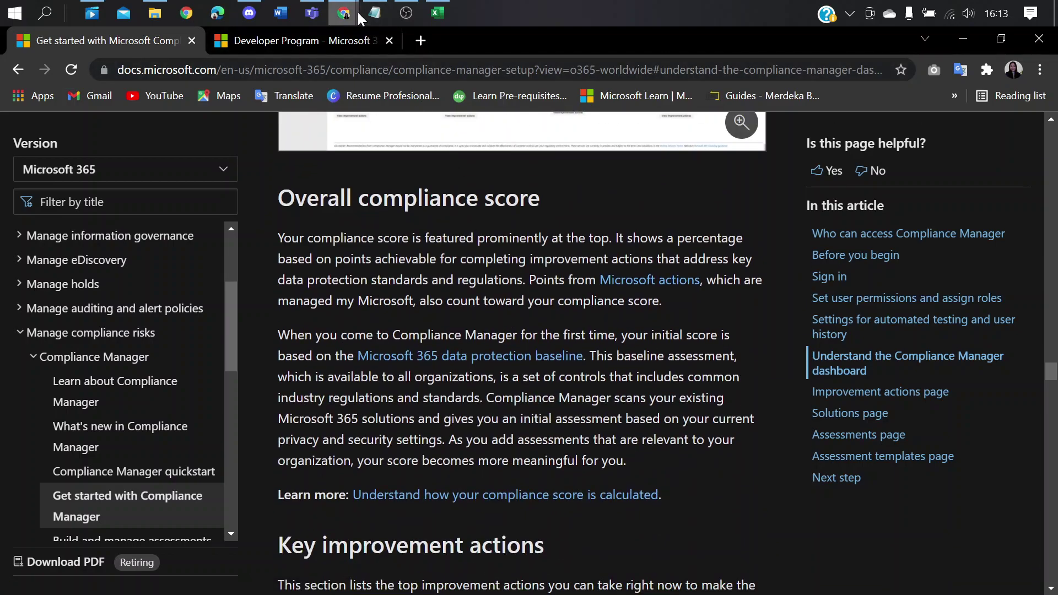
Switch to the incognito window and open the Compliance Manager overview page
{"action": "mouse_move", "coordinate": [357, 12]}
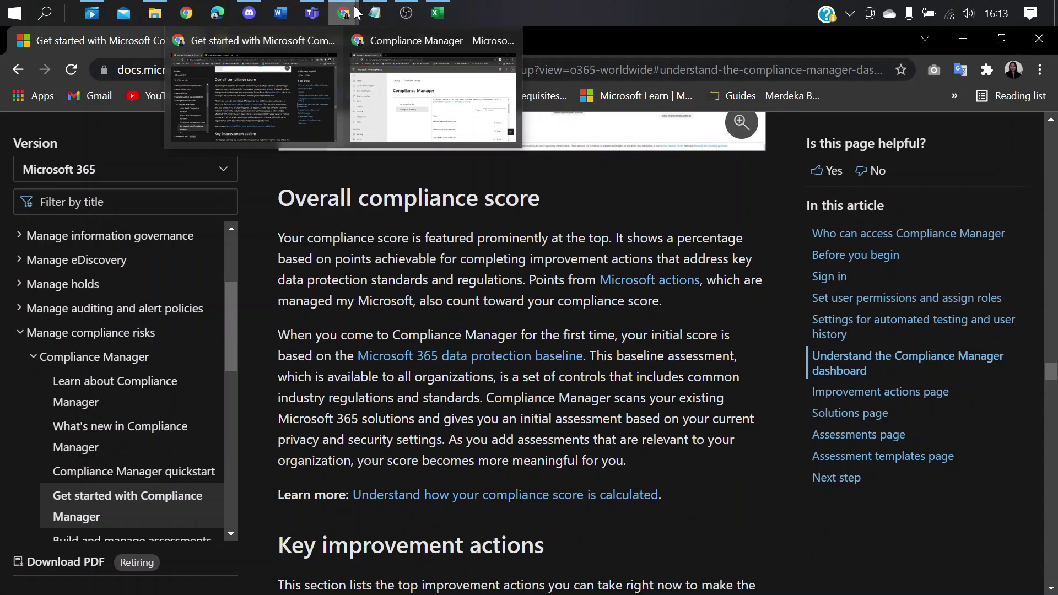
{"action": "left_click", "coordinate": [374, 78]}
{"action": "left_click", "coordinate": [125, 238]}
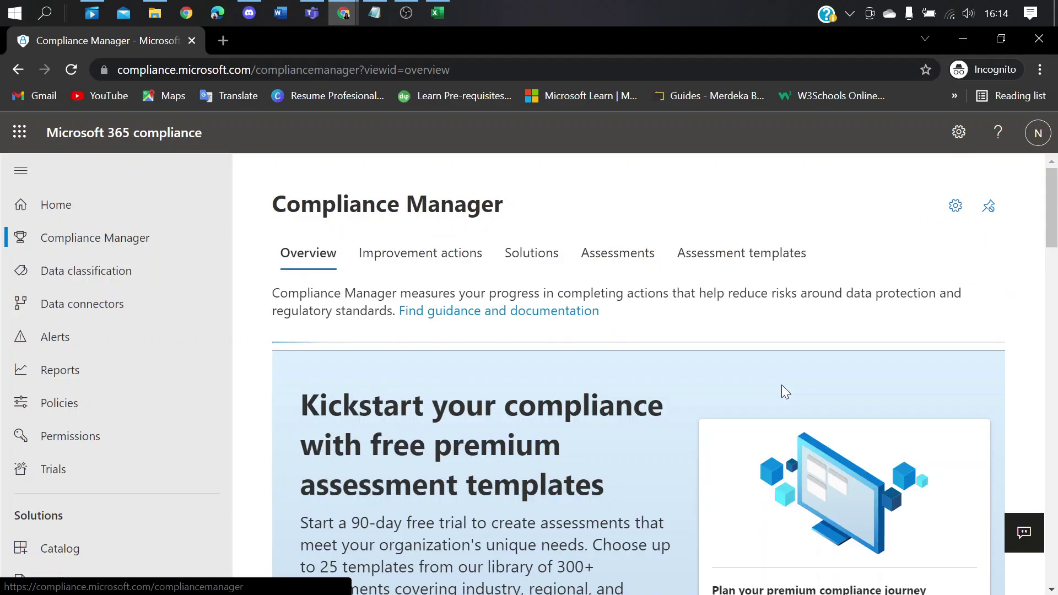
{"action": "scroll", "coordinate": [768, 387], "scroll_direction": "down", "scroll_amount": 5}
{"action": "scroll", "coordinate": [757, 384], "scroll_direction": "down", "scroll_amount": 1}
{"action": "scroll", "coordinate": [756, 384], "scroll_direction": "up", "scroll_amount": 1}
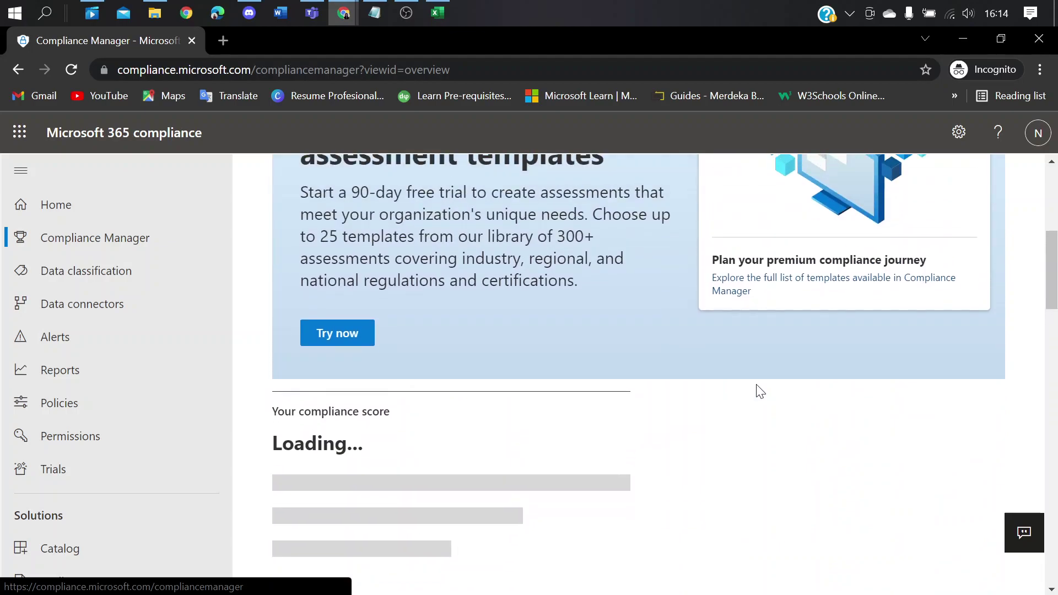
Examine the overall compliance score, including the points achieved by the organization and the Microsoft managed points
{"action": "scroll", "coordinate": [760, 391], "scroll_direction": "down", "scroll_amount": 3}
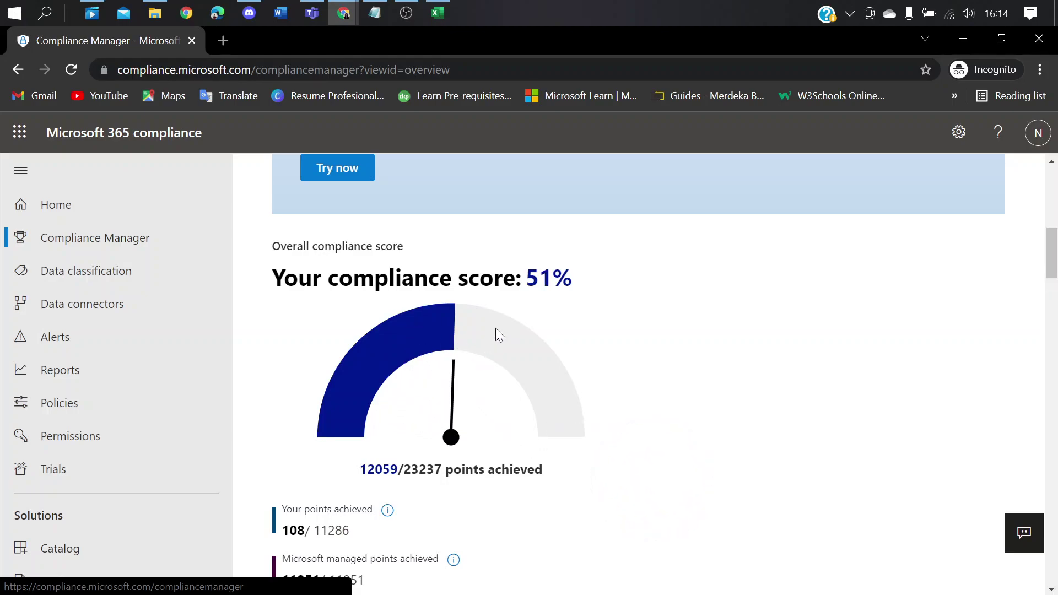
{"action": "scroll", "coordinate": [496, 330], "scroll_direction": "down", "scroll_amount": 1}
{"action": "scroll", "coordinate": [496, 331], "scroll_direction": "down", "scroll_amount": 3}
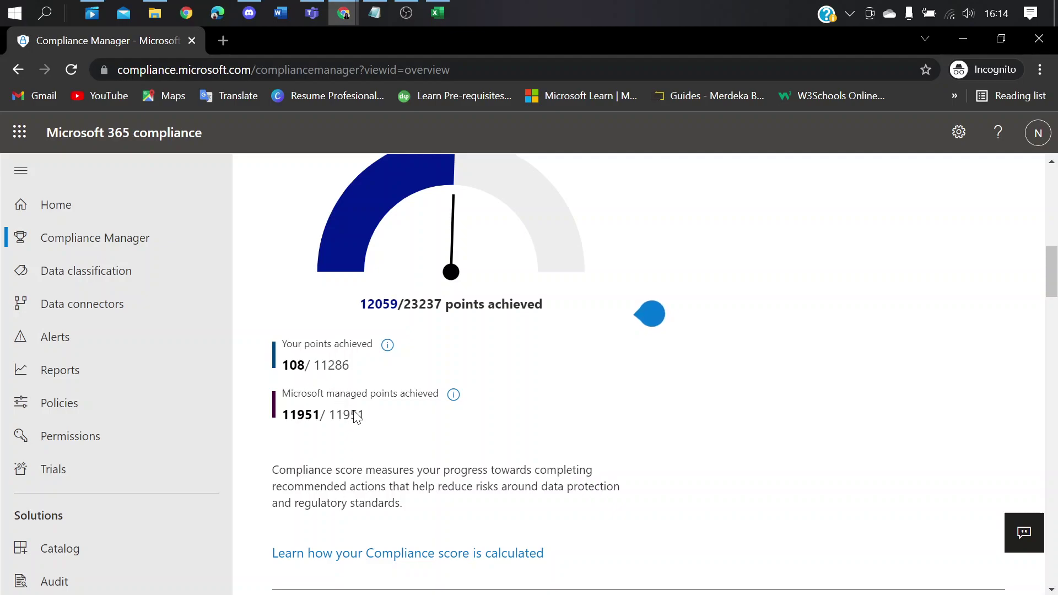
{"action": "scroll", "coordinate": [734, 361], "scroll_direction": "up", "scroll_amount": 3}
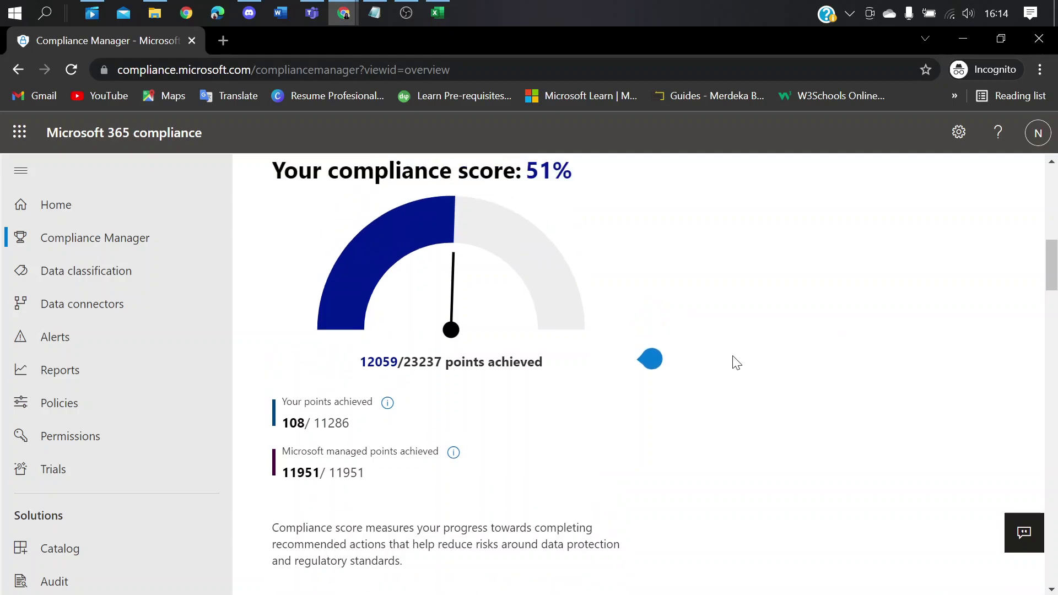
{"action": "scroll", "coordinate": [513, 386], "scroll_direction": "down", "scroll_amount": 5}
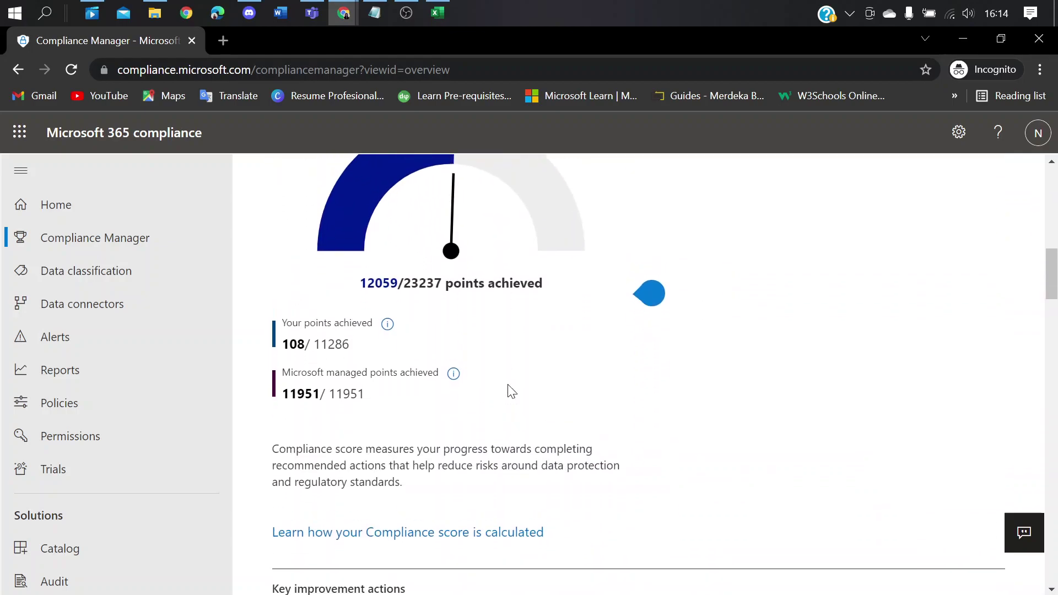
{"action": "scroll", "coordinate": [472, 472], "scroll_direction": "down", "scroll_amount": 1}
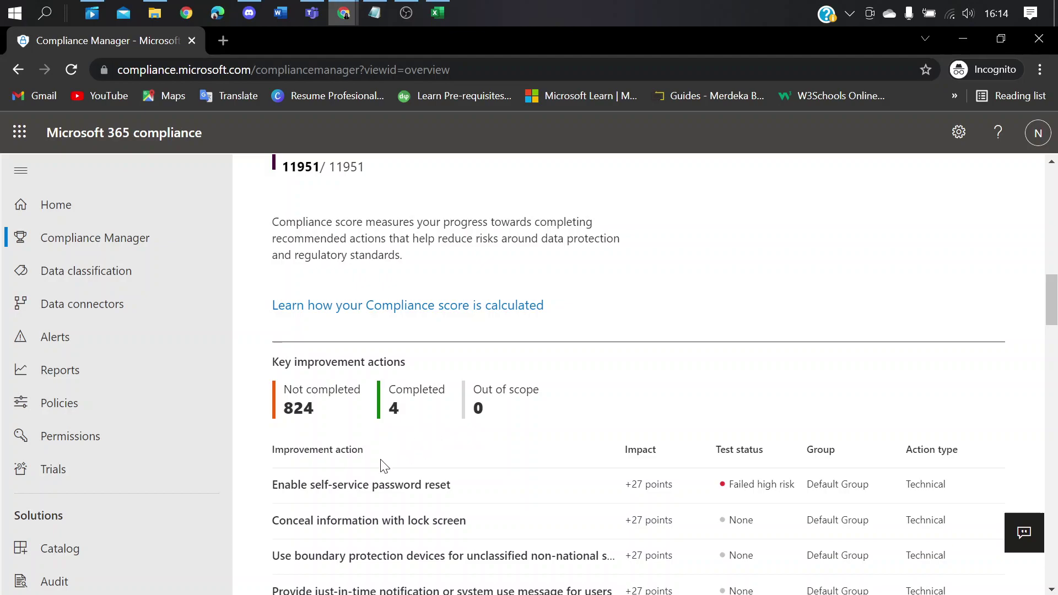
{"action": "scroll", "coordinate": [419, 474], "scroll_direction": "down", "scroll_amount": 1}
{"action": "scroll", "coordinate": [462, 436], "scroll_direction": "up", "scroll_amount": 3}
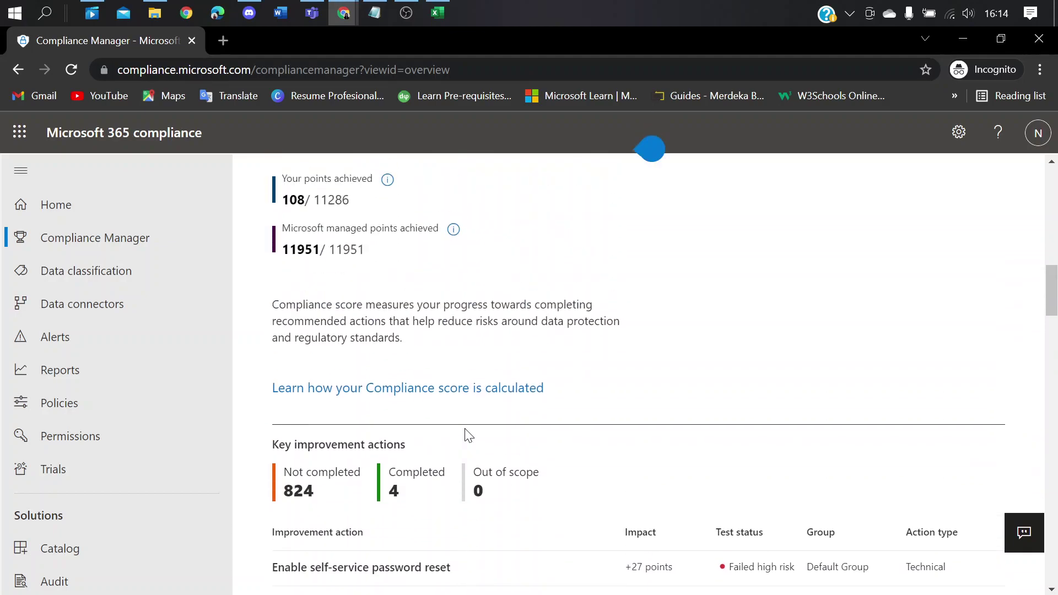
{"action": "scroll", "coordinate": [468, 441], "scroll_direction": "up", "scroll_amount": 2}
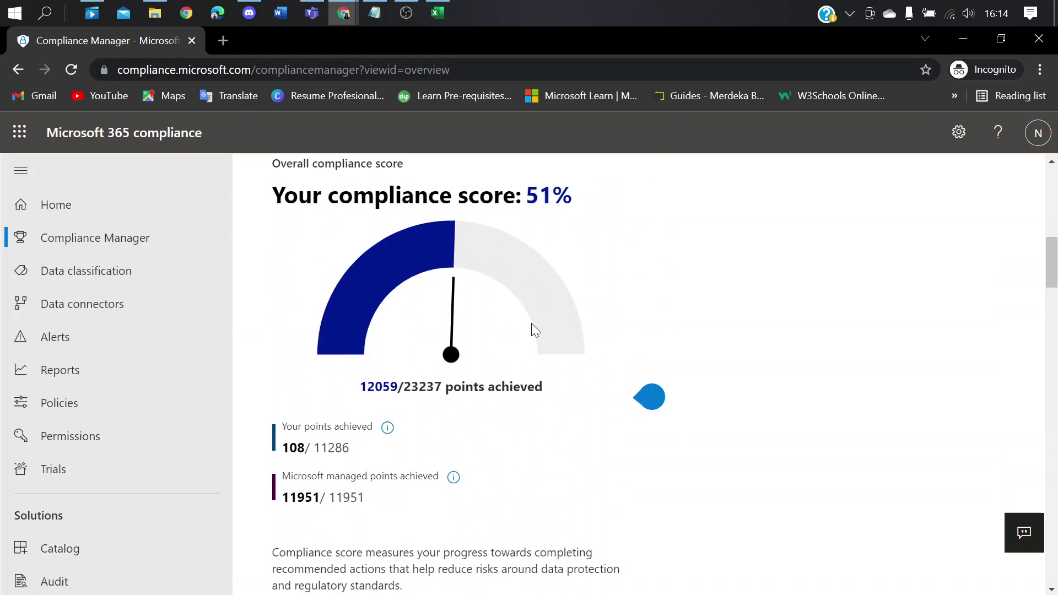
Review the key improvement actions on the overview, including their completion counts, impact, test status, group and action type
{"action": "scroll", "coordinate": [547, 365], "scroll_direction": "down", "scroll_amount": 3}
{"action": "scroll", "coordinate": [548, 369], "scroll_direction": "down", "scroll_amount": 7}
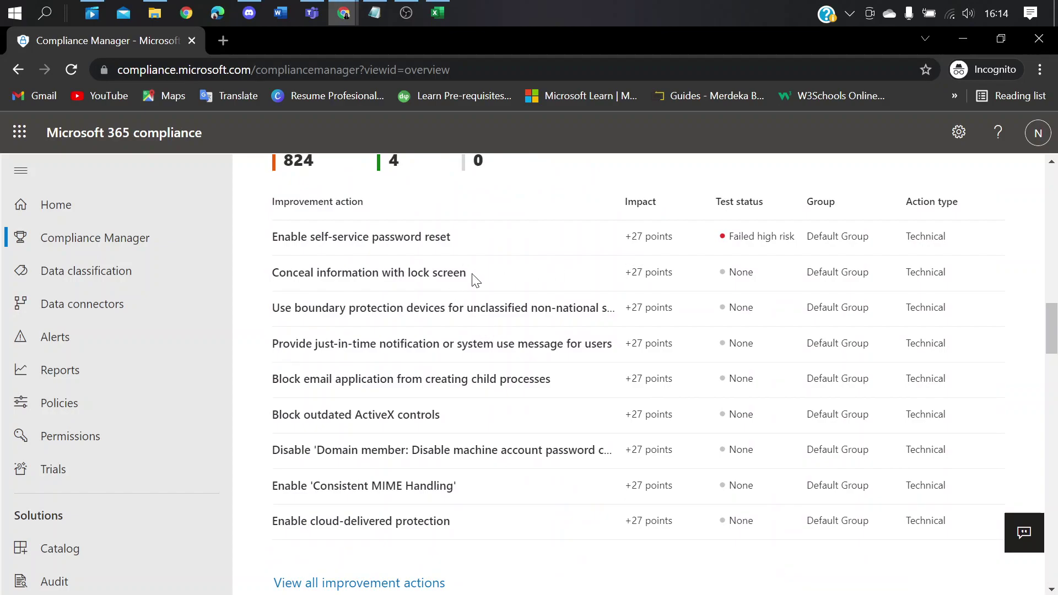
{"action": "scroll", "coordinate": [463, 284], "scroll_direction": "up", "scroll_amount": 2}
{"action": "scroll", "coordinate": [452, 299], "scroll_direction": "up", "scroll_amount": 5}
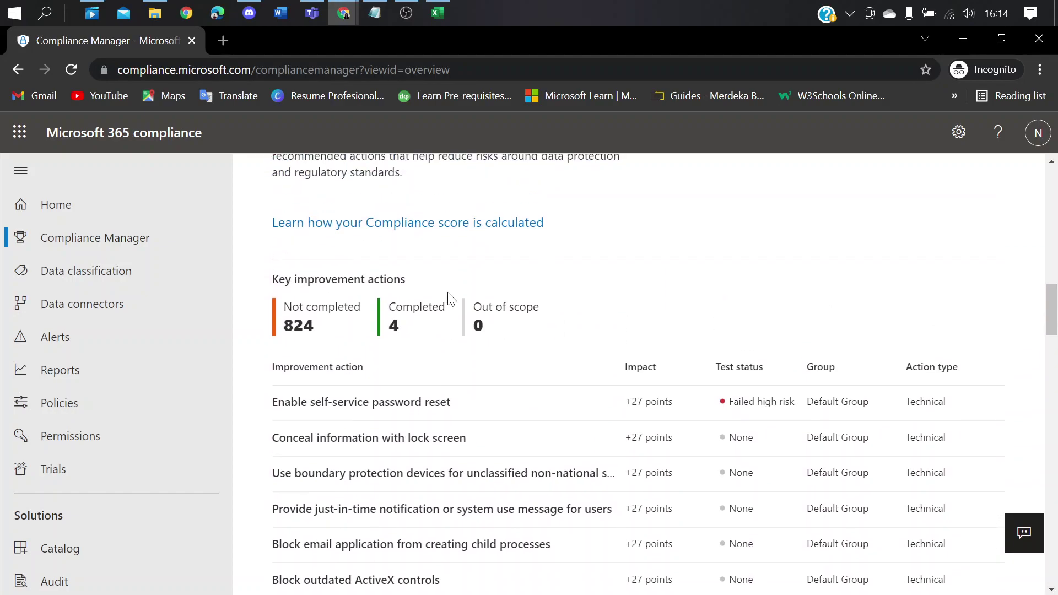
{"action": "scroll", "coordinate": [449, 299], "scroll_direction": "down", "scroll_amount": 2}
{"action": "scroll", "coordinate": [449, 299], "scroll_direction": "down", "scroll_amount": 3}
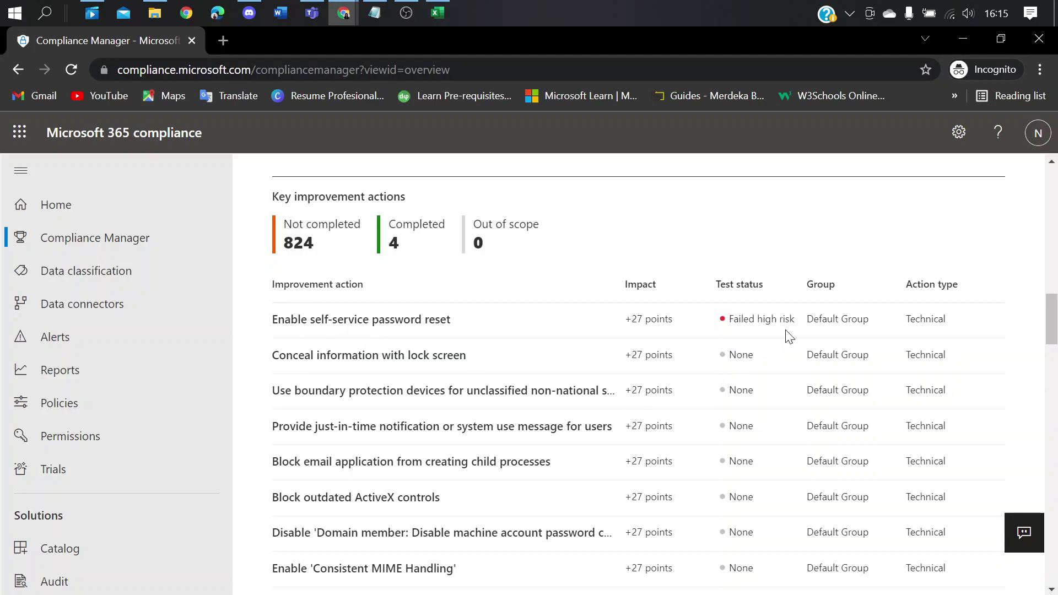
{"action": "scroll", "coordinate": [801, 342], "scroll_direction": "down", "scroll_amount": 1}
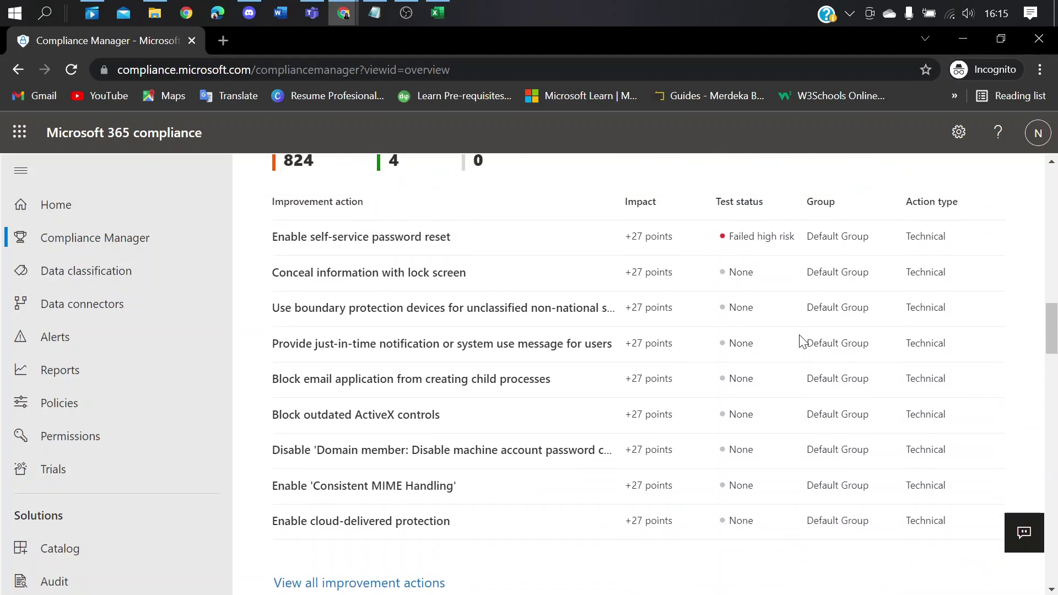
{"action": "scroll", "coordinate": [763, 275], "scroll_direction": "down", "scroll_amount": 3}
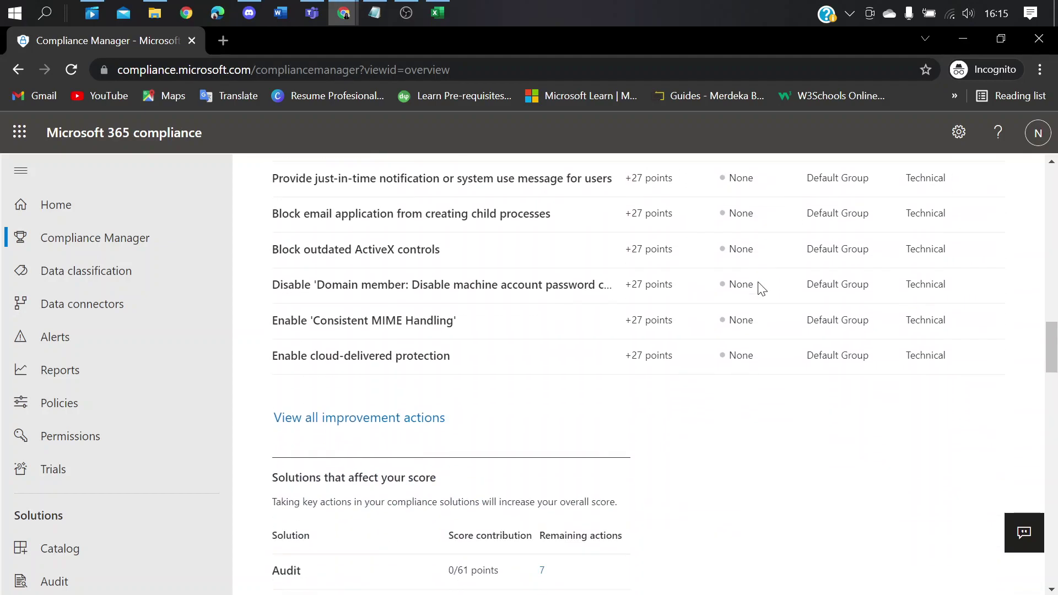
{"action": "scroll", "coordinate": [761, 288], "scroll_direction": "up", "scroll_amount": 1}
Look over the solutions that affect the score, with their score contributions and remaining actions
{"action": "scroll", "coordinate": [762, 288], "scroll_direction": "down", "scroll_amount": 5}
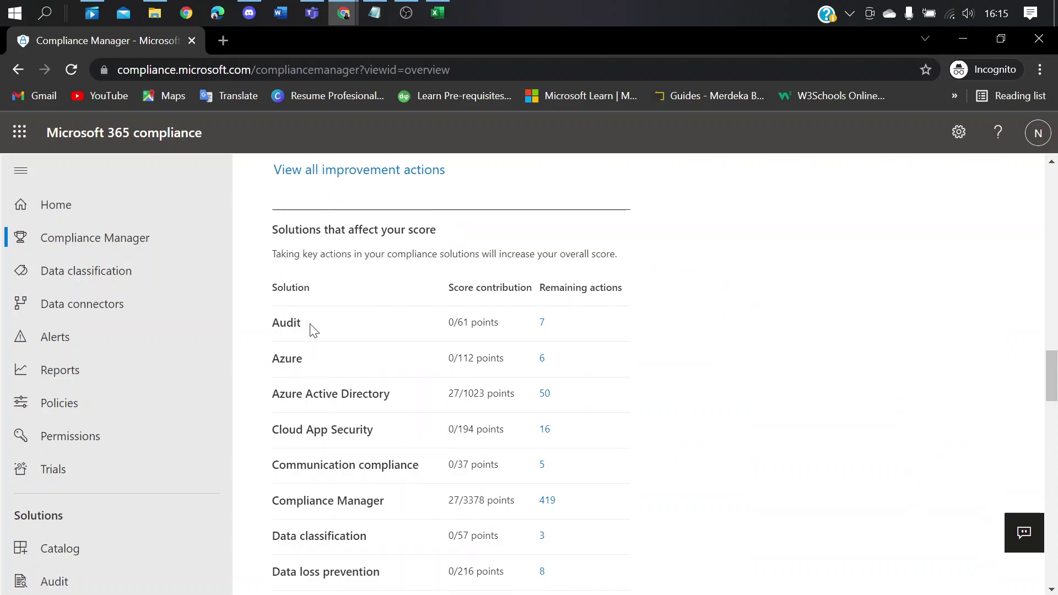
{"action": "scroll", "coordinate": [647, 323], "scroll_direction": "up", "scroll_amount": 3}
{"action": "scroll", "coordinate": [648, 323], "scroll_direction": "down", "scroll_amount": 9}
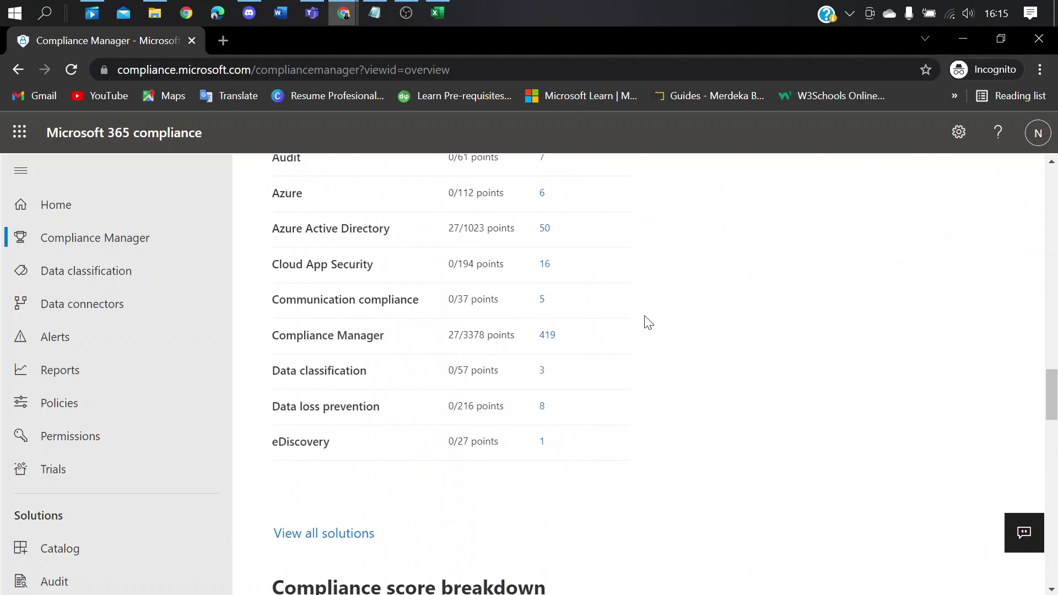
Examine the compliance score breakdown by category down to Privacy Management
{"action": "scroll", "coordinate": [685, 300], "scroll_direction": "down", "scroll_amount": 3}
{"action": "scroll", "coordinate": [686, 300], "scroll_direction": "down", "scroll_amount": 10}
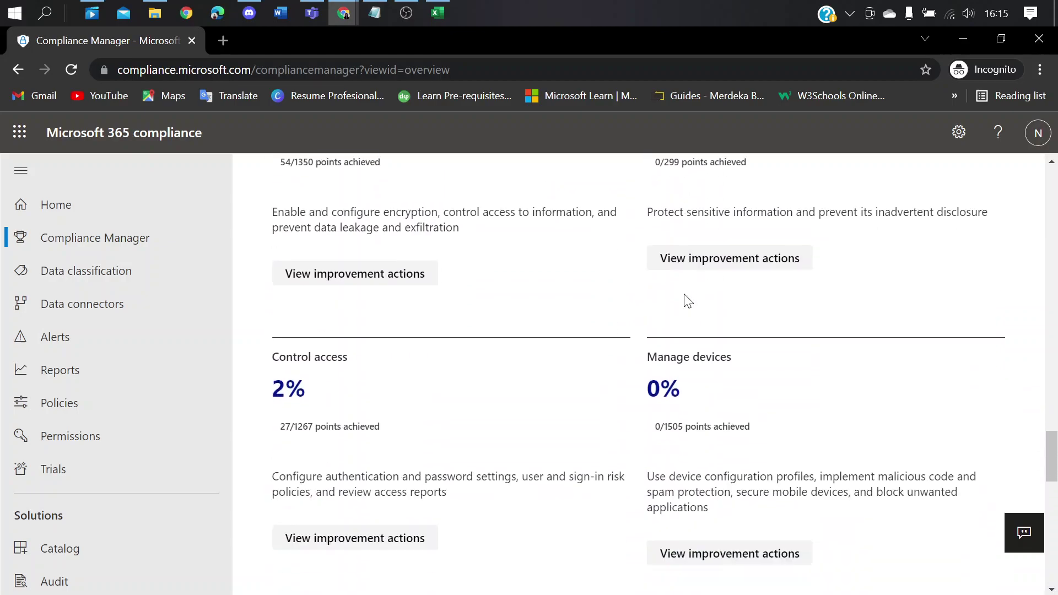
{"action": "scroll", "coordinate": [685, 297], "scroll_direction": "down", "scroll_amount": 10}
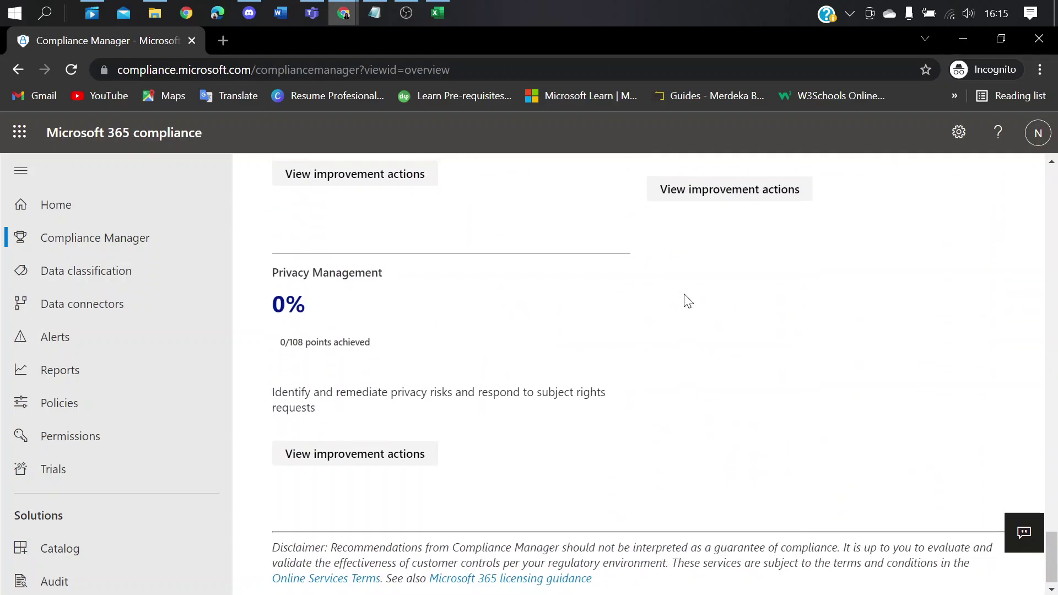
{"action": "scroll", "coordinate": [687, 301], "scroll_direction": "up", "scroll_amount": 2}
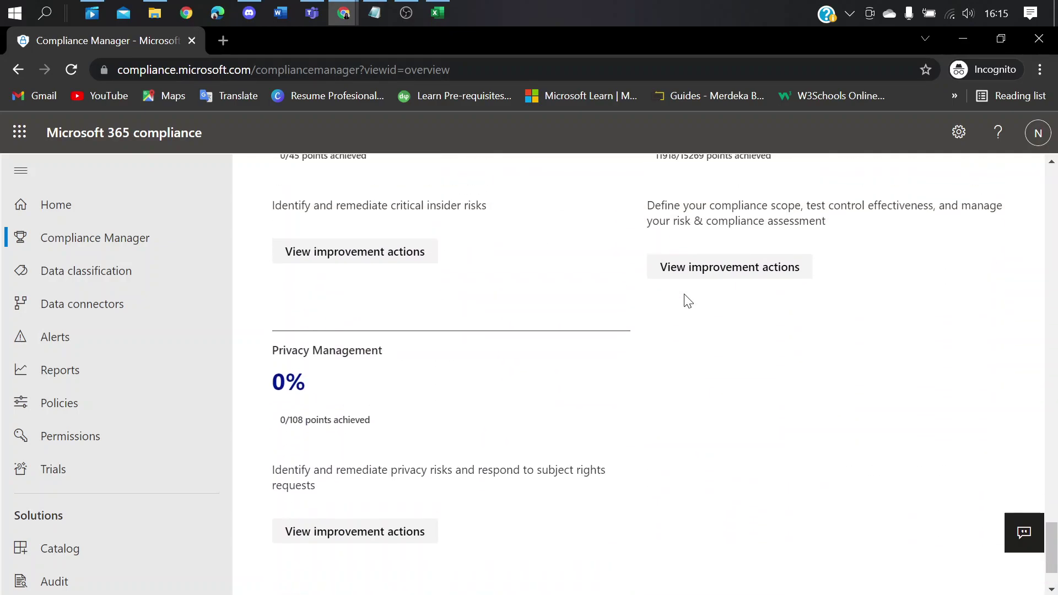
{"action": "scroll", "coordinate": [687, 300], "scroll_direction": "up", "scroll_amount": 10}
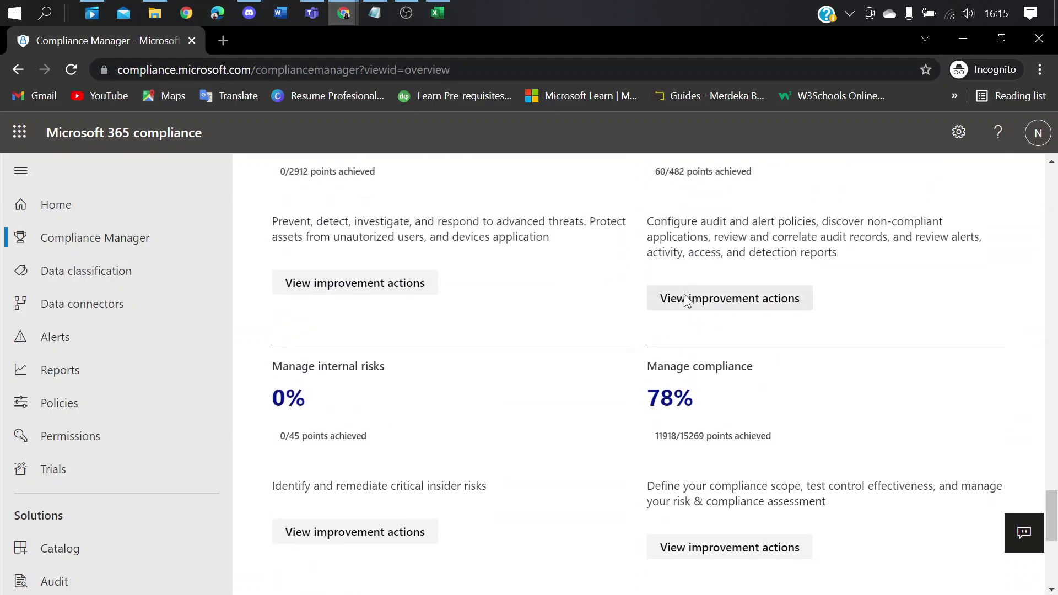
{"action": "scroll", "coordinate": [687, 301], "scroll_direction": "up", "scroll_amount": 5}
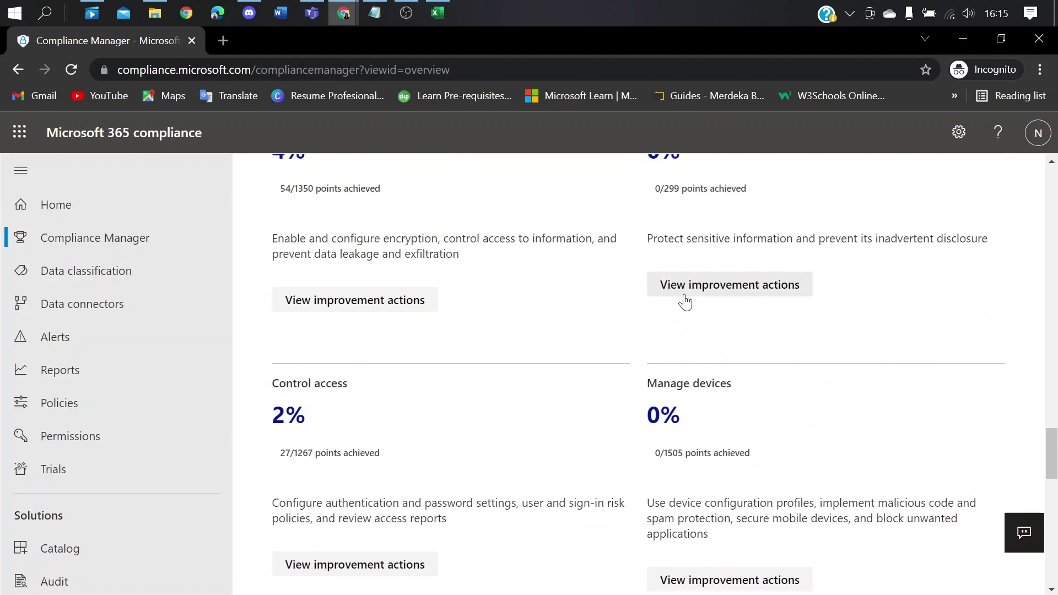
Open the full list of improvement actions and look over its entries and the options of the Regulations filter
{"action": "scroll", "coordinate": [686, 301], "scroll_direction": "up", "scroll_amount": 5}
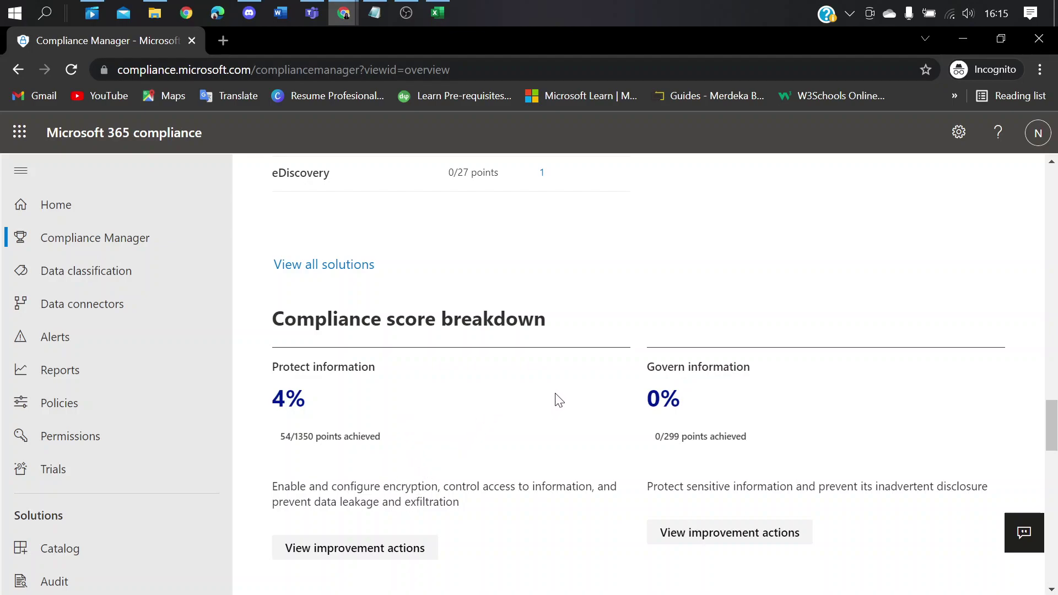
{"action": "scroll", "coordinate": [619, 320], "scroll_direction": "up", "scroll_amount": 20}
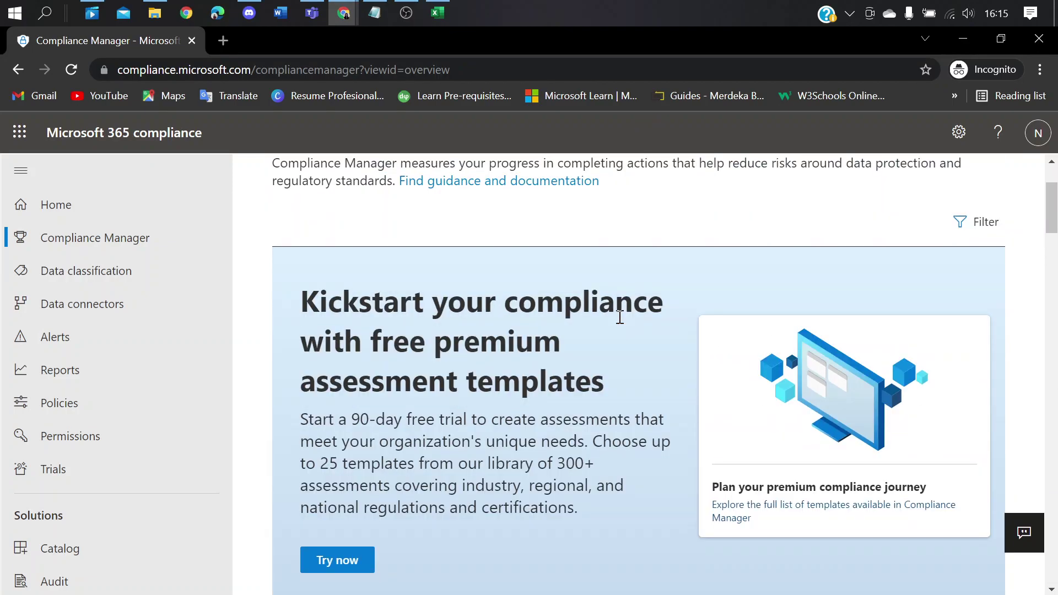
{"action": "scroll", "coordinate": [619, 318], "scroll_direction": "up", "scroll_amount": 3}
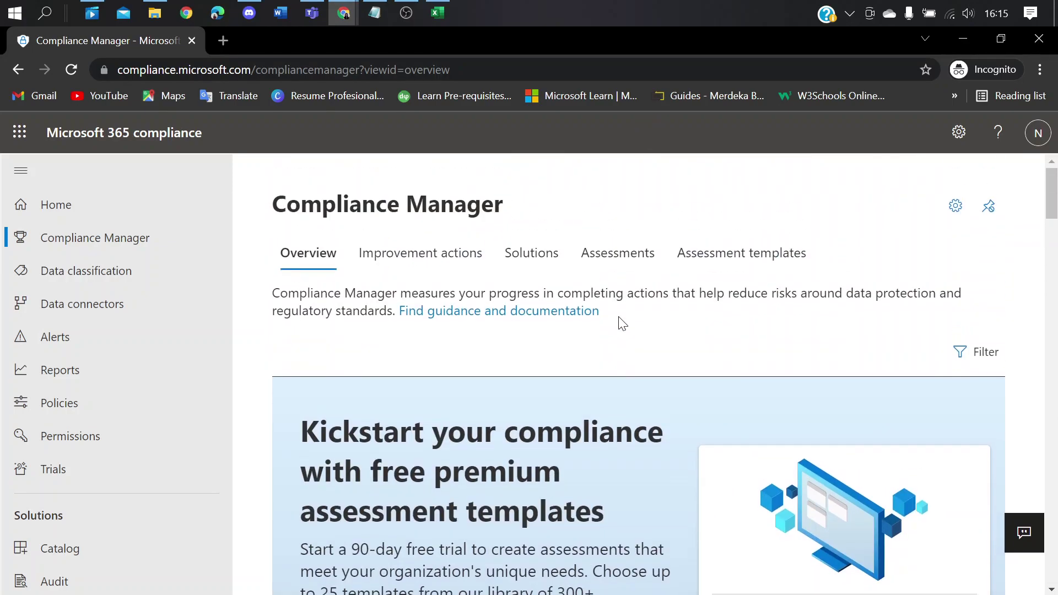
{"action": "left_click", "coordinate": [449, 264]}
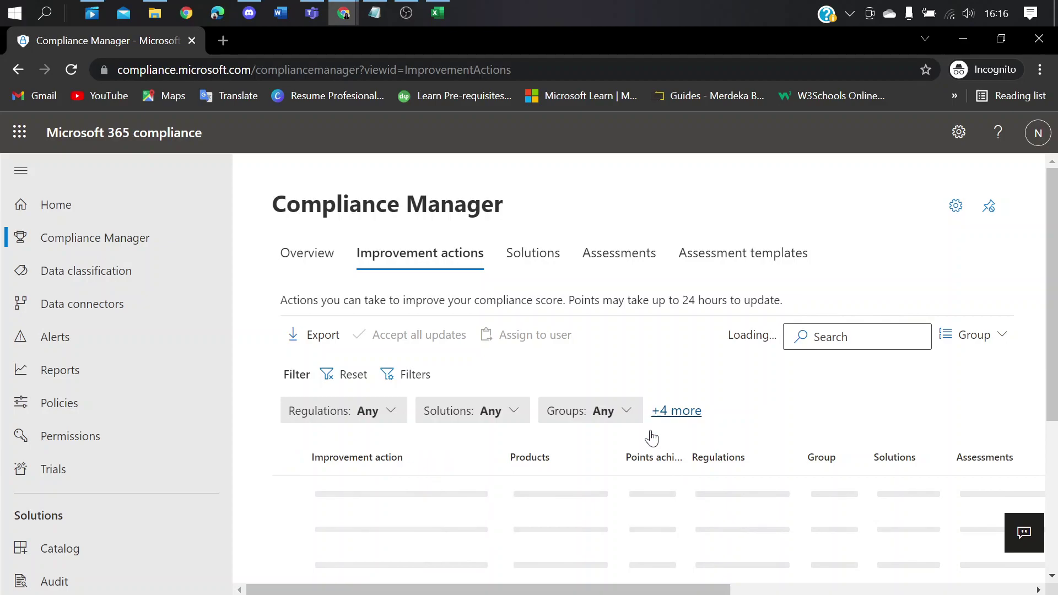
{"action": "scroll", "coordinate": [484, 545], "scroll_direction": "down", "scroll_amount": 3}
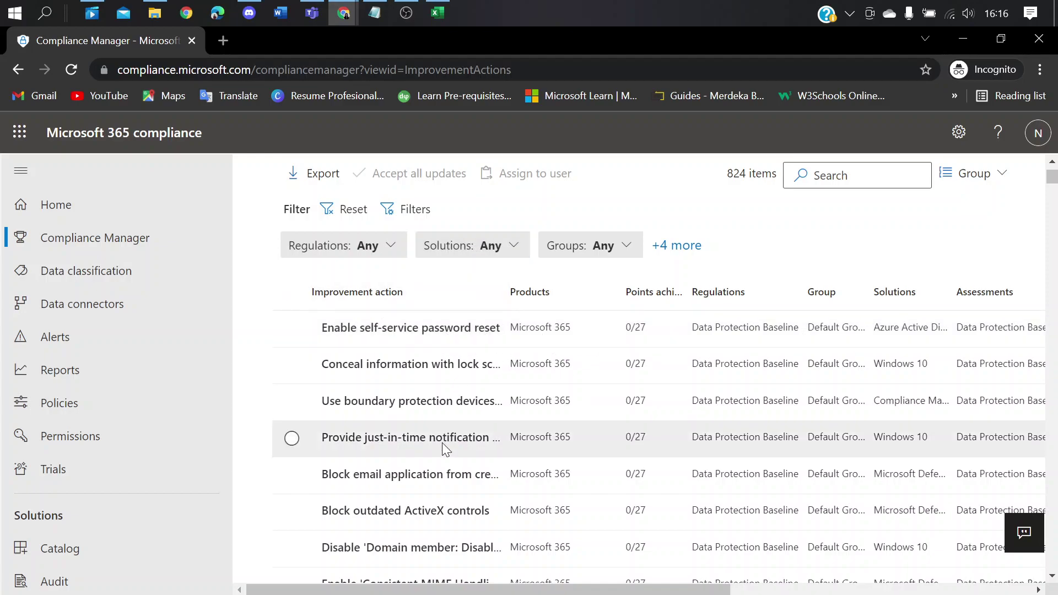
{"action": "scroll", "coordinate": [290, 287], "scroll_direction": "up", "scroll_amount": 3}
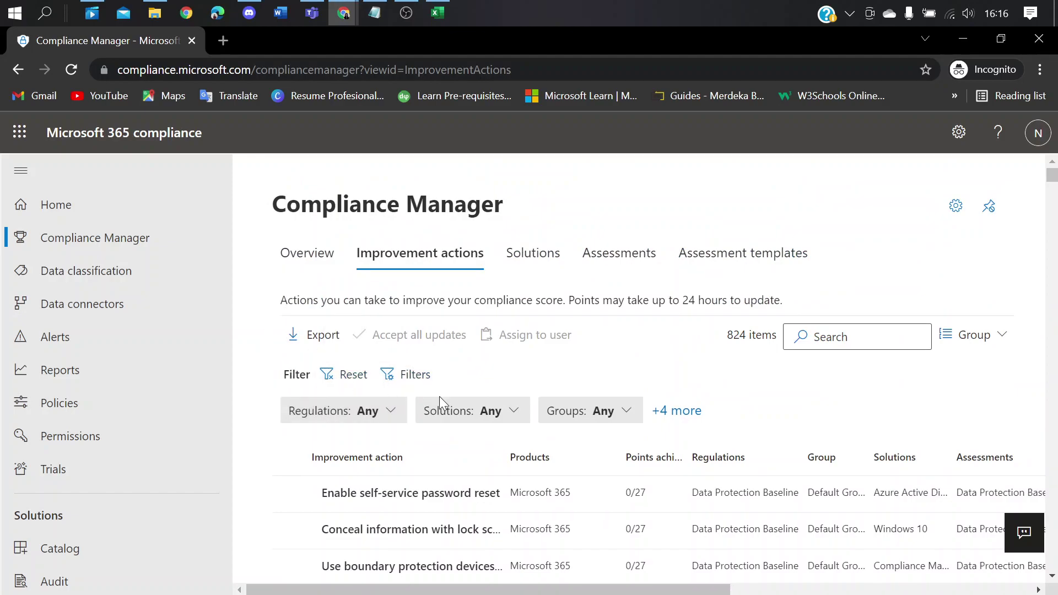
{"action": "left_click", "coordinate": [391, 412]}
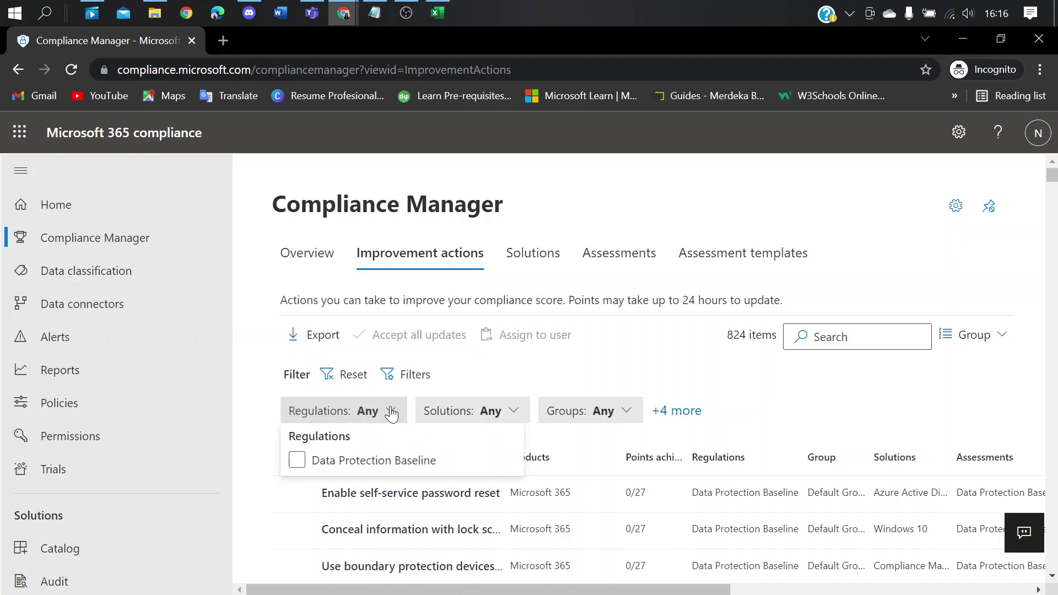
{"action": "scroll", "coordinate": [698, 399], "scroll_direction": "down", "scroll_amount": 5}
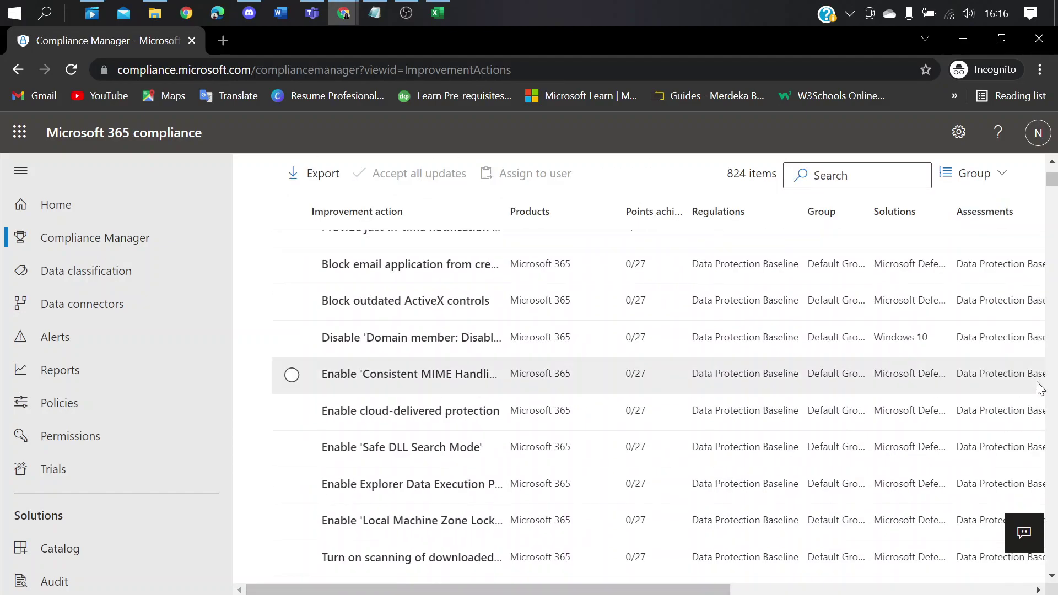
{"action": "scroll", "coordinate": [698, 398], "scroll_direction": "up", "scroll_amount": 5}
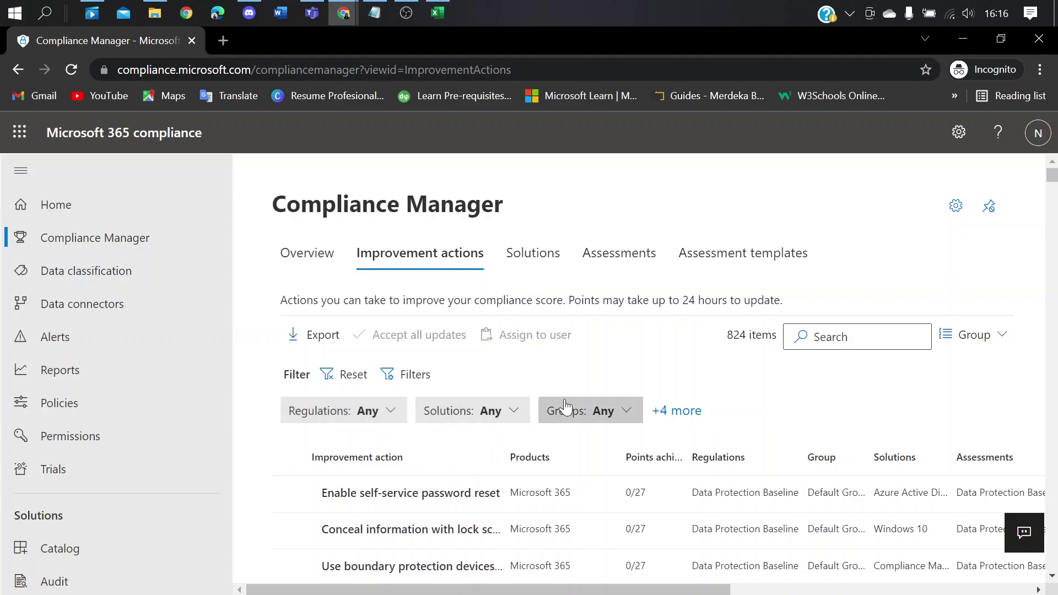
Open the Solutions page and review each solution's description, current score contribution, potential score remaining and category
{"action": "left_click", "coordinate": [518, 262]}
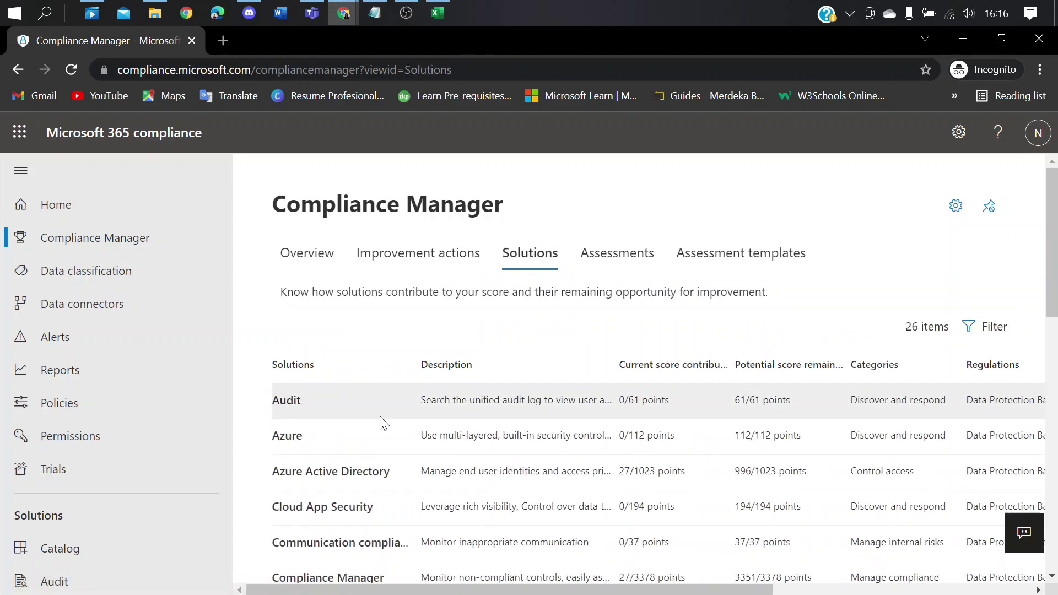
{"action": "scroll", "coordinate": [566, 352], "scroll_direction": "down", "scroll_amount": 4}
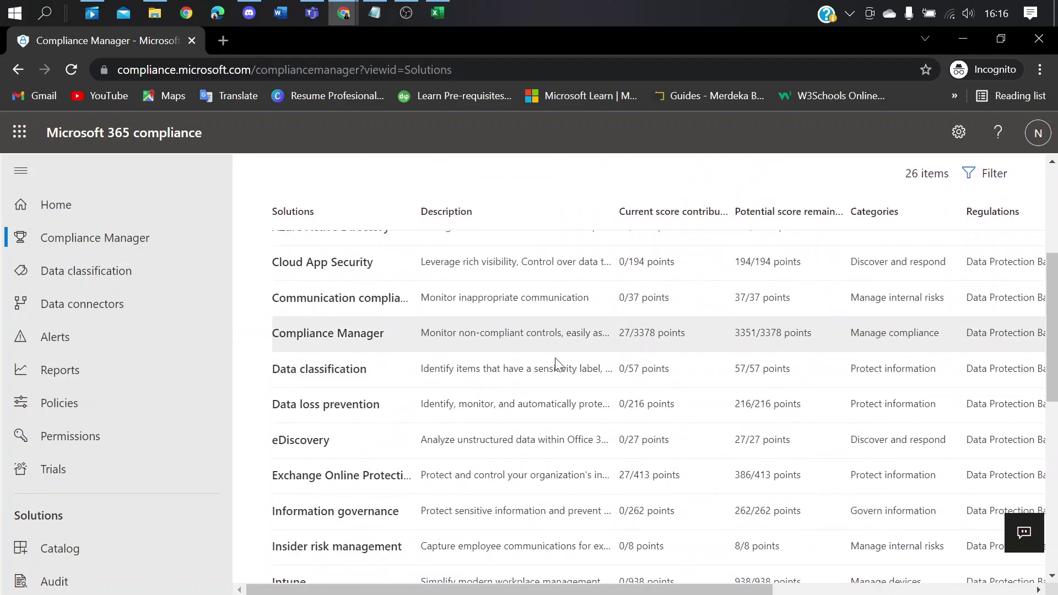
{"action": "scroll", "coordinate": [551, 390], "scroll_direction": "up", "scroll_amount": 3}
{"action": "scroll", "coordinate": [551, 390], "scroll_direction": "up", "scroll_amount": 1}
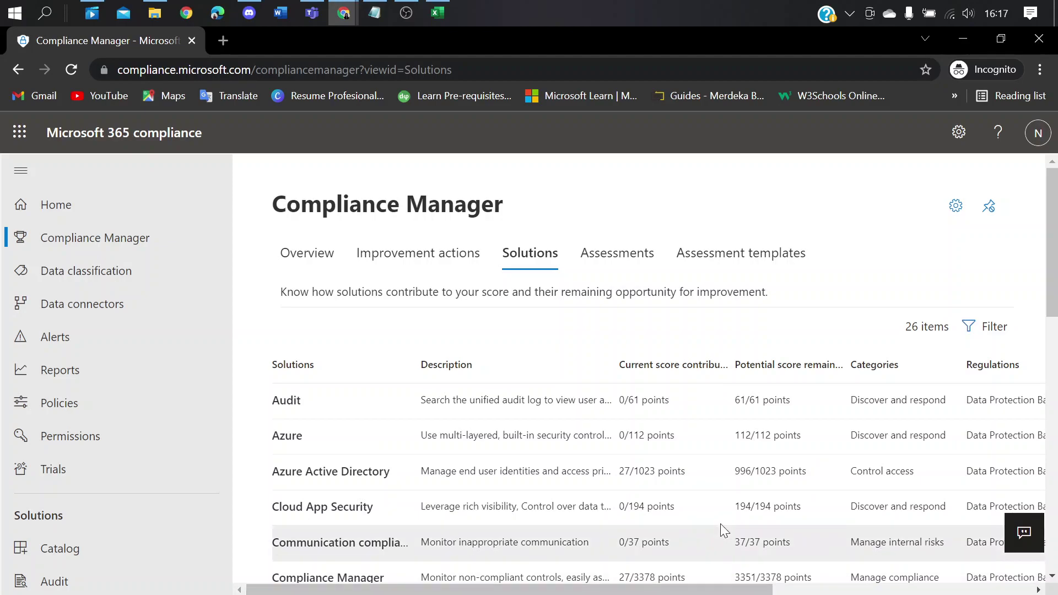
Visit the Assessments page and the Assessment templates page of Compliance Manager
{"action": "left_click", "coordinate": [583, 266]}
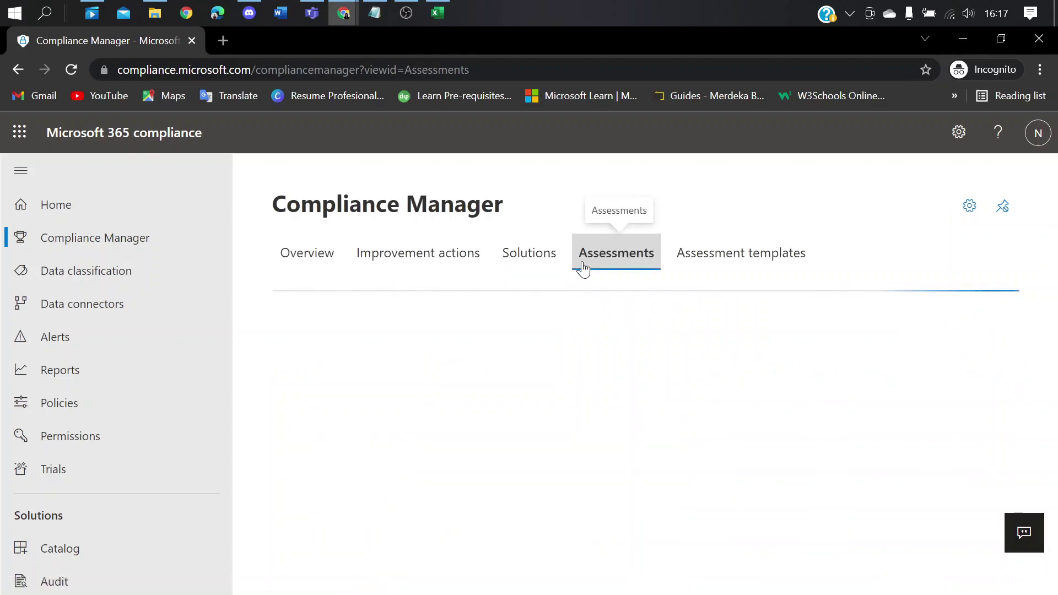
{"action": "left_click", "coordinate": [706, 260]}
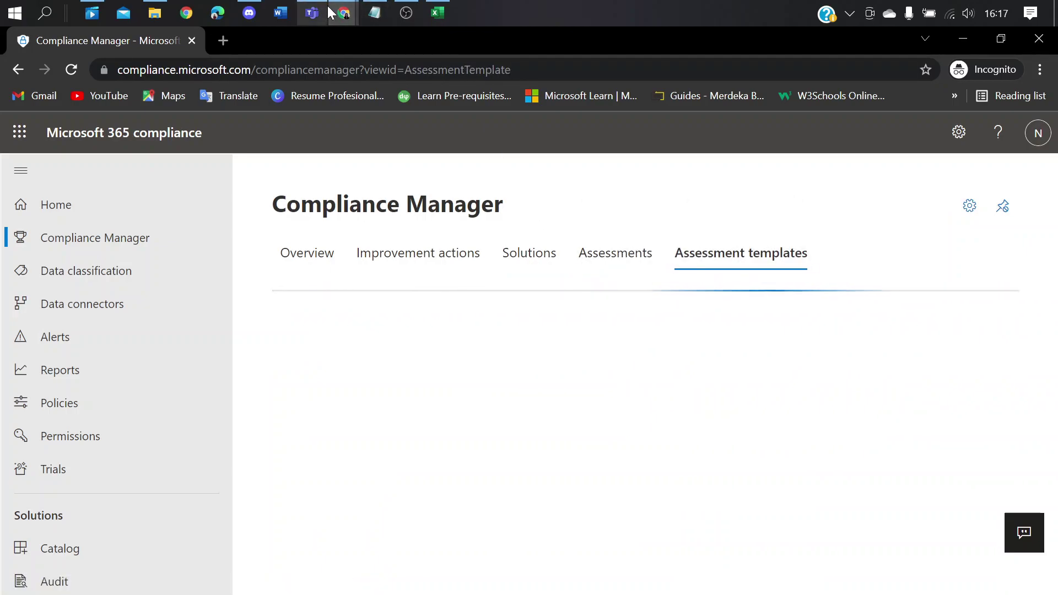
Switch to the Get started with Compliance Manager documentation and skim the sections on improvement actions, solutions, assessments and assessment templates
{"action": "mouse_move", "coordinate": [339, 14]}
{"action": "left_click", "coordinate": [326, 84]}
{"action": "scroll", "coordinate": [588, 284], "scroll_direction": "down", "scroll_amount": 6}
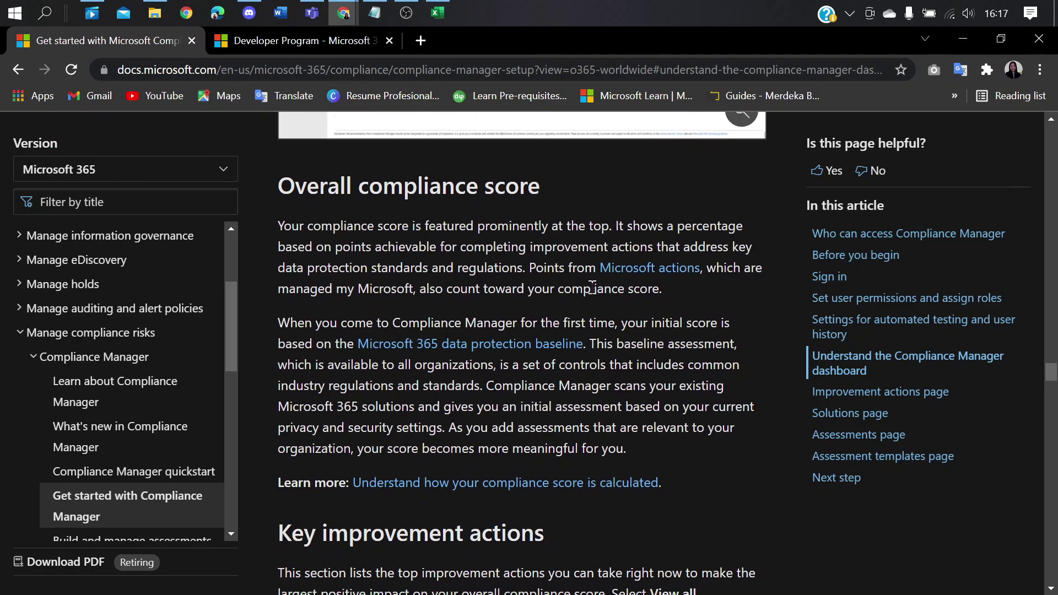
{"action": "scroll", "coordinate": [591, 287], "scroll_direction": "down", "scroll_amount": 5}
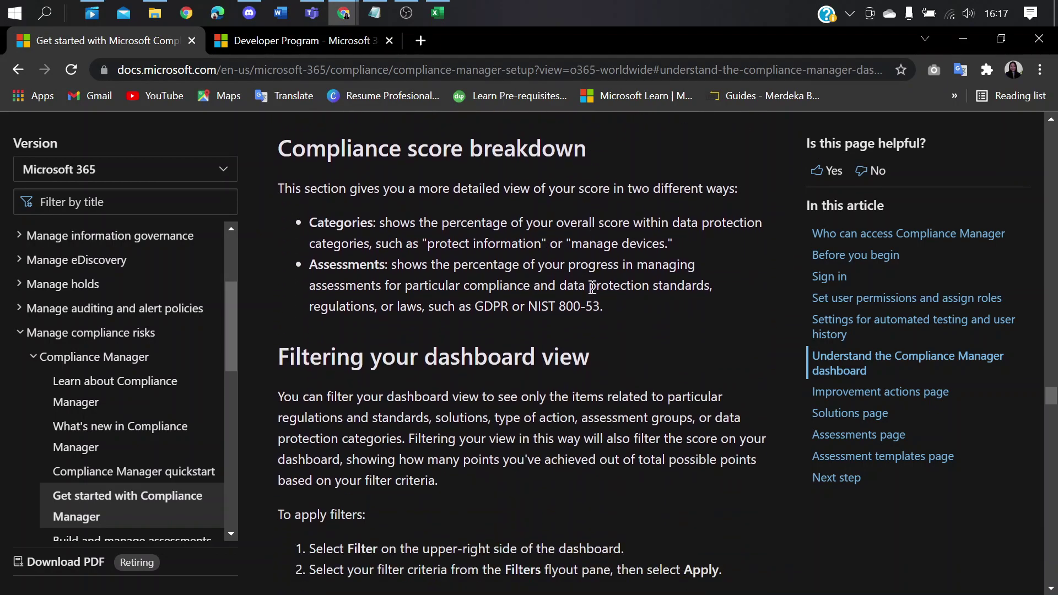
{"action": "scroll", "coordinate": [592, 286], "scroll_direction": "down", "scroll_amount": 14}
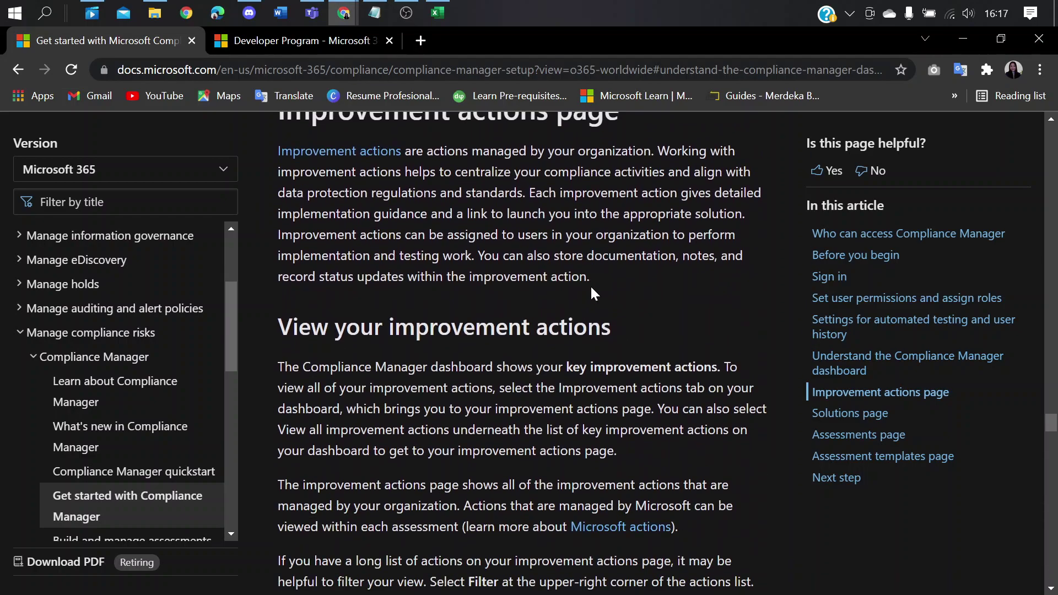
{"action": "scroll", "coordinate": [592, 290], "scroll_direction": "down", "scroll_amount": 13}
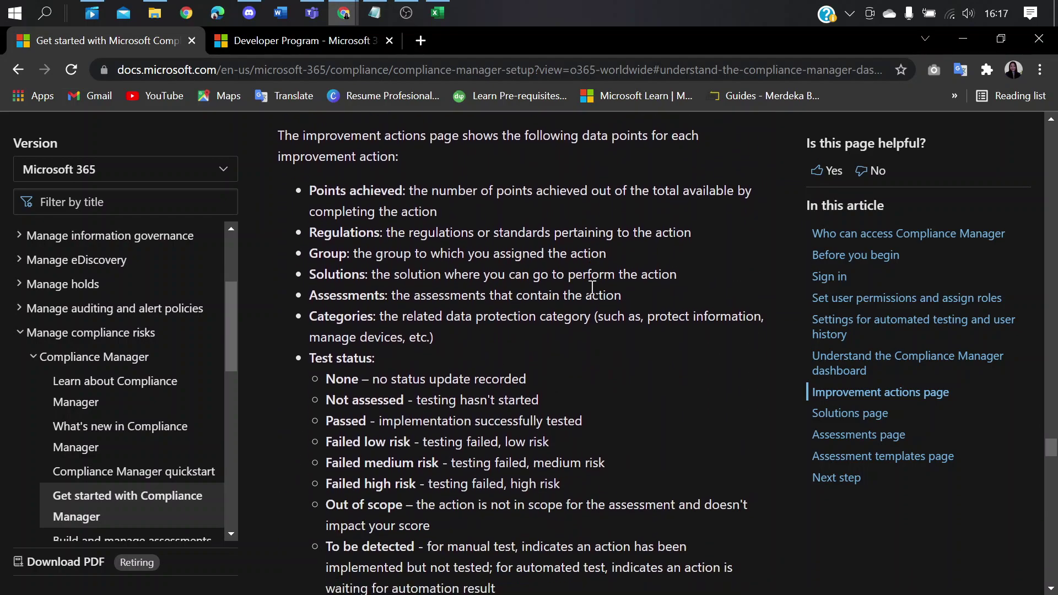
{"action": "scroll", "coordinate": [593, 288], "scroll_direction": "down", "scroll_amount": 5}
{"action": "scroll", "coordinate": [592, 288], "scroll_direction": "down", "scroll_amount": 12}
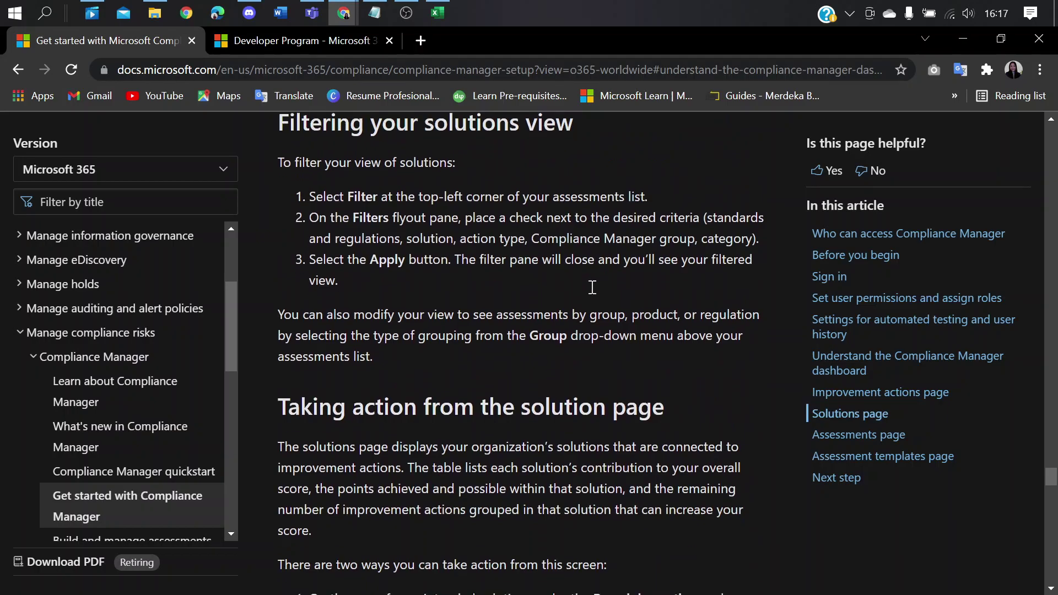
{"action": "scroll", "coordinate": [592, 287], "scroll_direction": "down", "scroll_amount": 12}
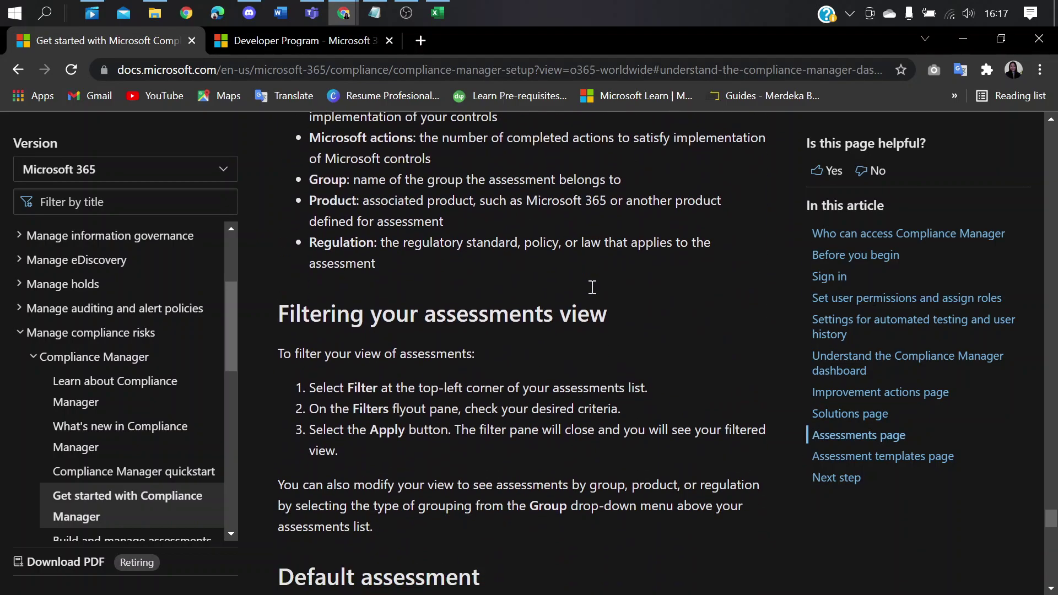
{"action": "scroll", "coordinate": [592, 288], "scroll_direction": "down", "scroll_amount": 14}
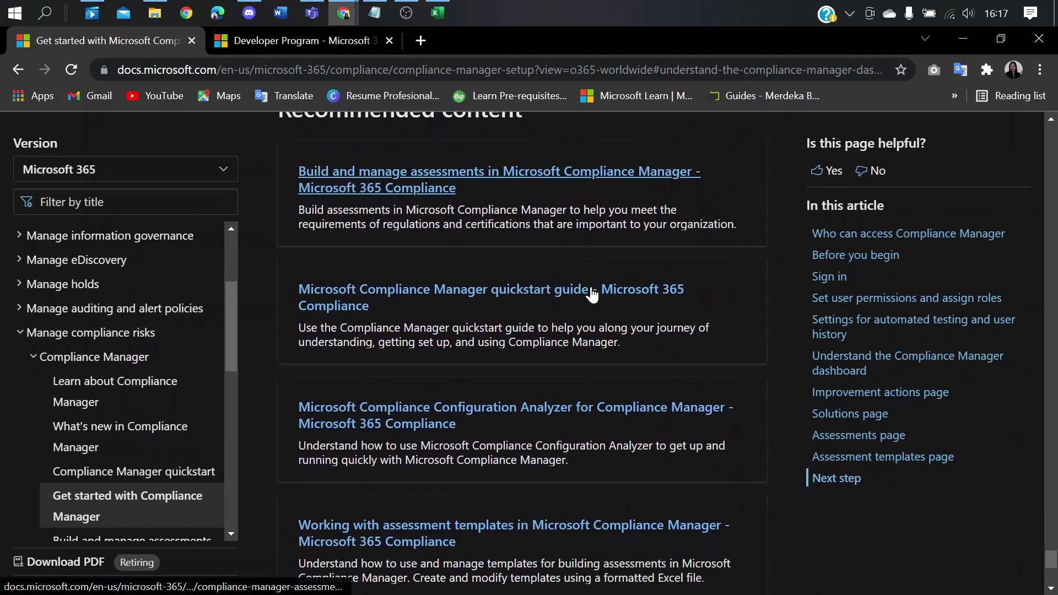
{"action": "scroll", "coordinate": [592, 292], "scroll_direction": "up", "scroll_amount": 9}
{"action": "scroll", "coordinate": [592, 292], "scroll_direction": "up", "scroll_amount": 9}
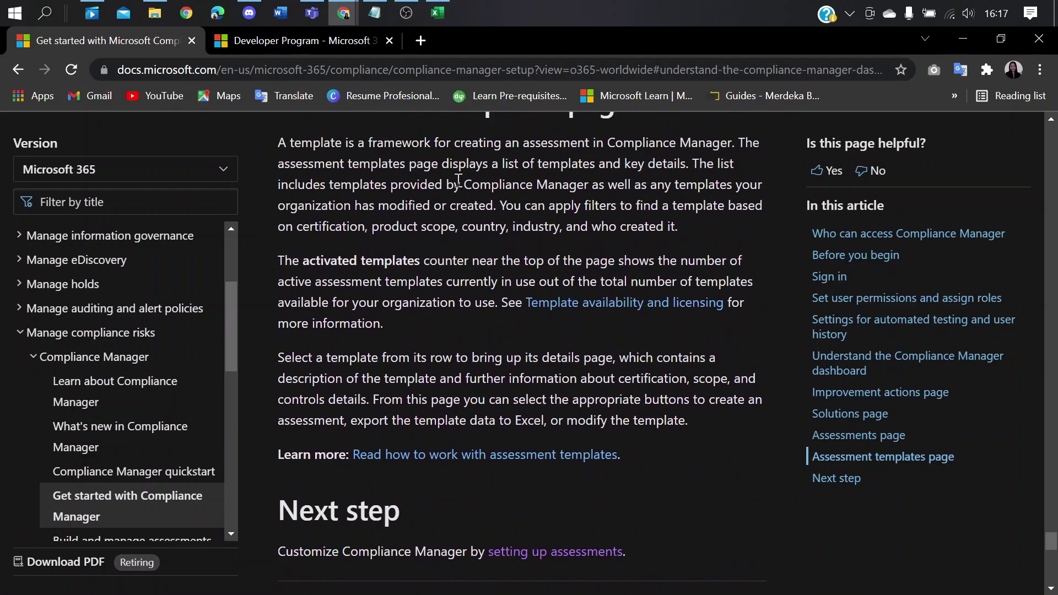
Return to the Assessment templates page in Compliance Manager and bring up the Notepad document with the assignment title and user list
{"action": "left_click", "coordinate": [344, 13]}
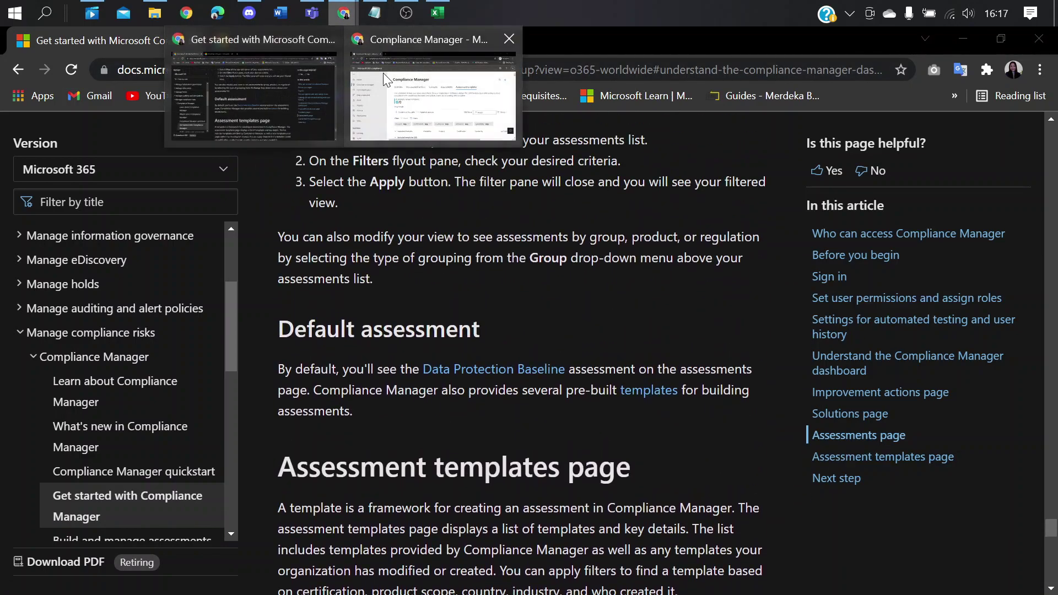
{"action": "left_click", "coordinate": [380, 72]}
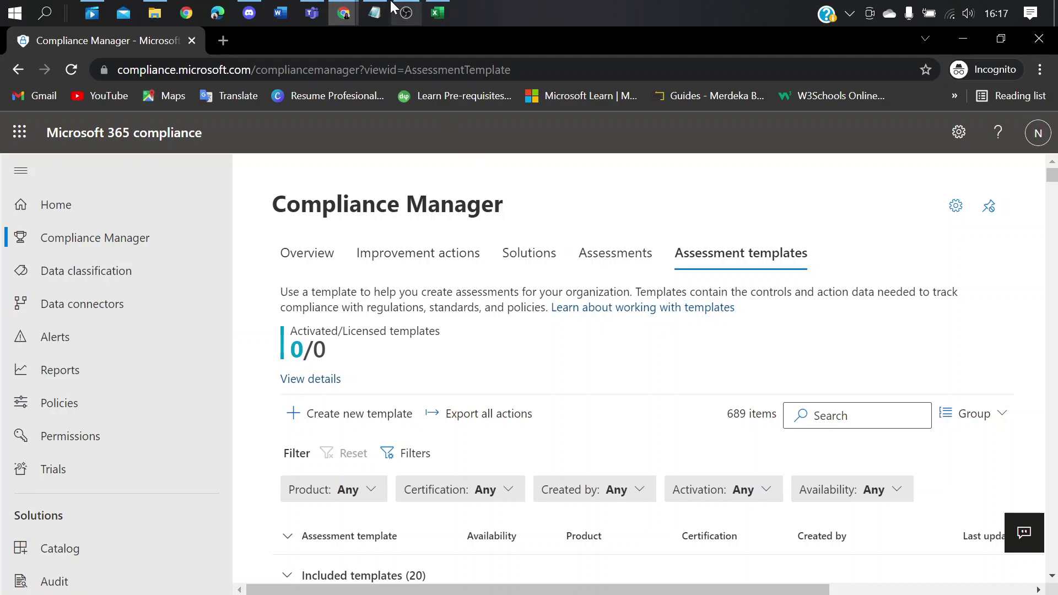
{"action": "left_click", "coordinate": [375, 12]}
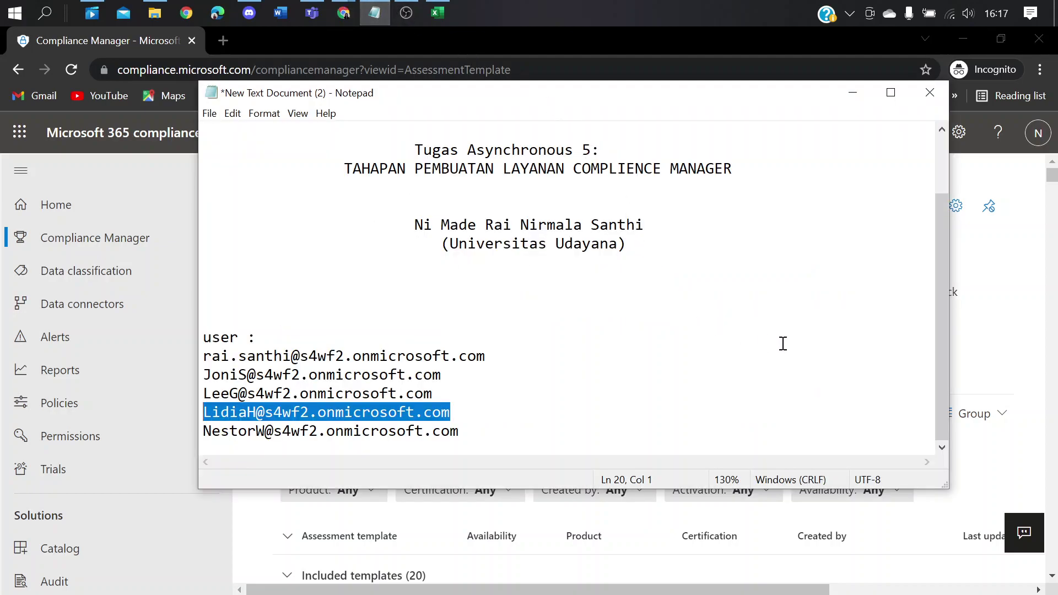